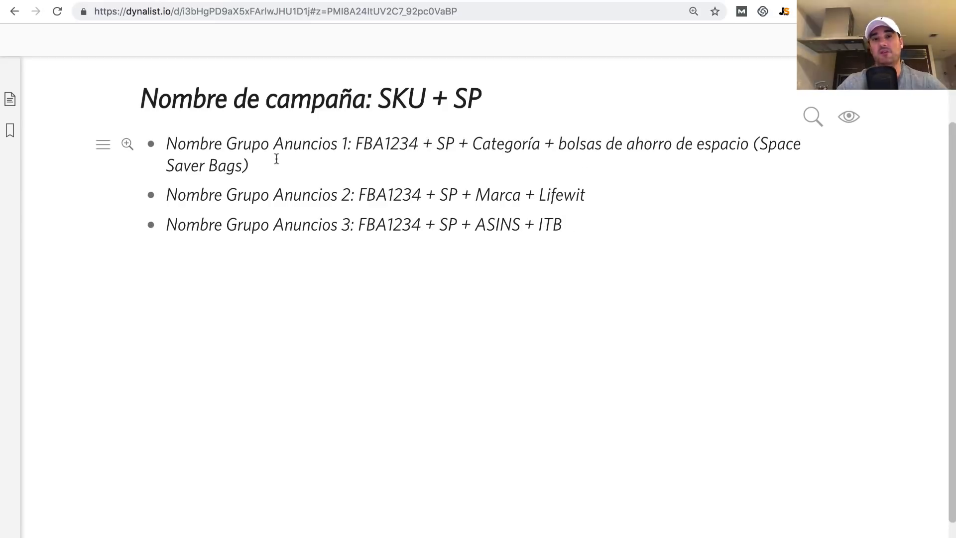
# - Switch to the Amazon Seller Central campaign form and name the campaign "FBA1234 SP"
pyautogui.hotkey('ctrl', 'Tab')
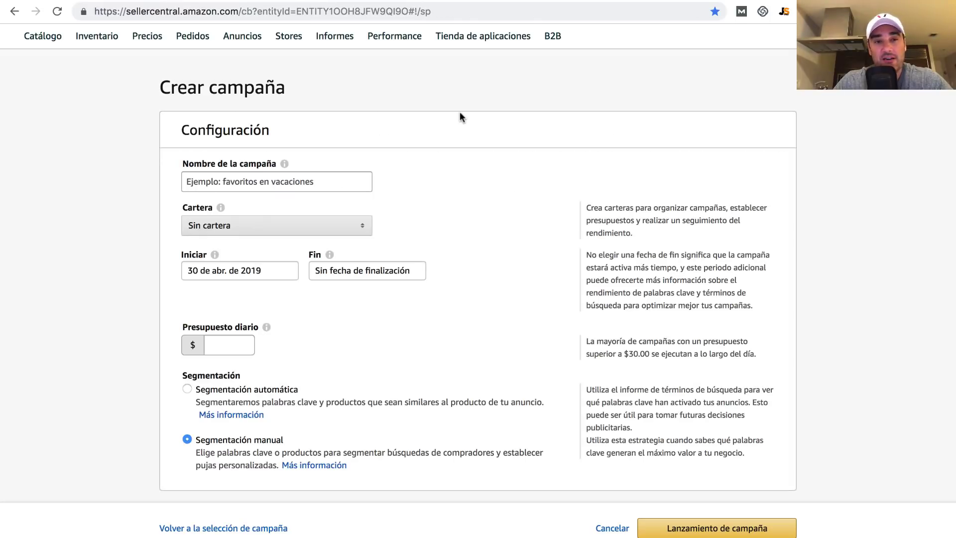
pyautogui.click(243, 181)
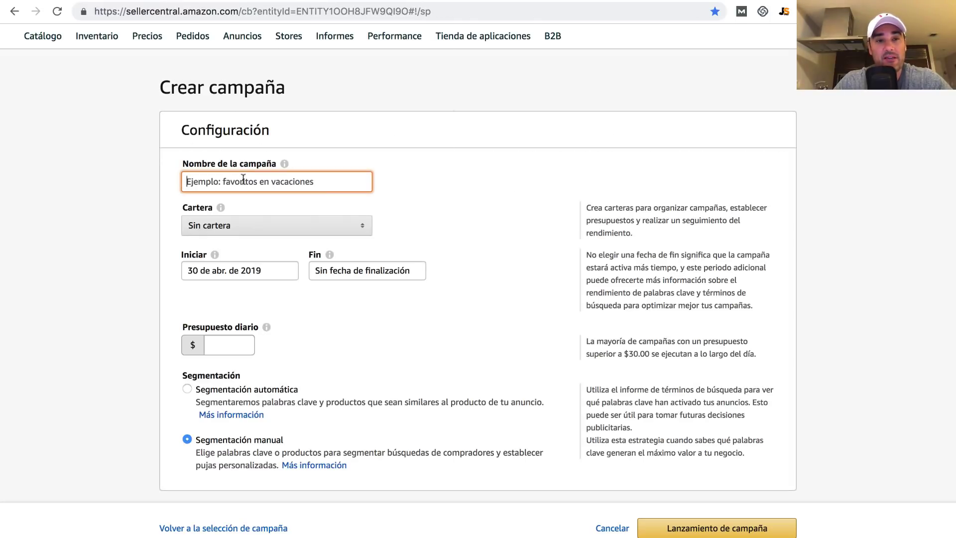
pyautogui.write('FBA1234')
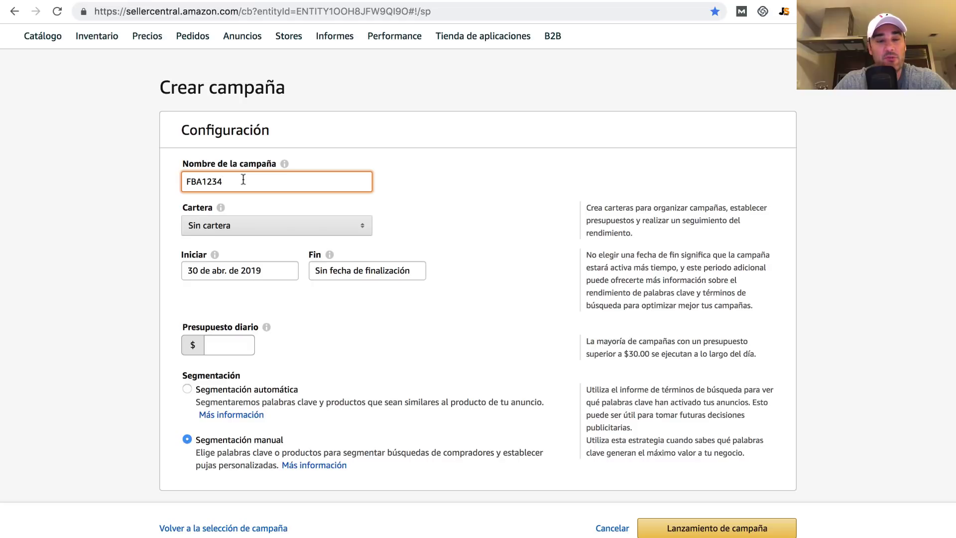
pyautogui.write(' SP')
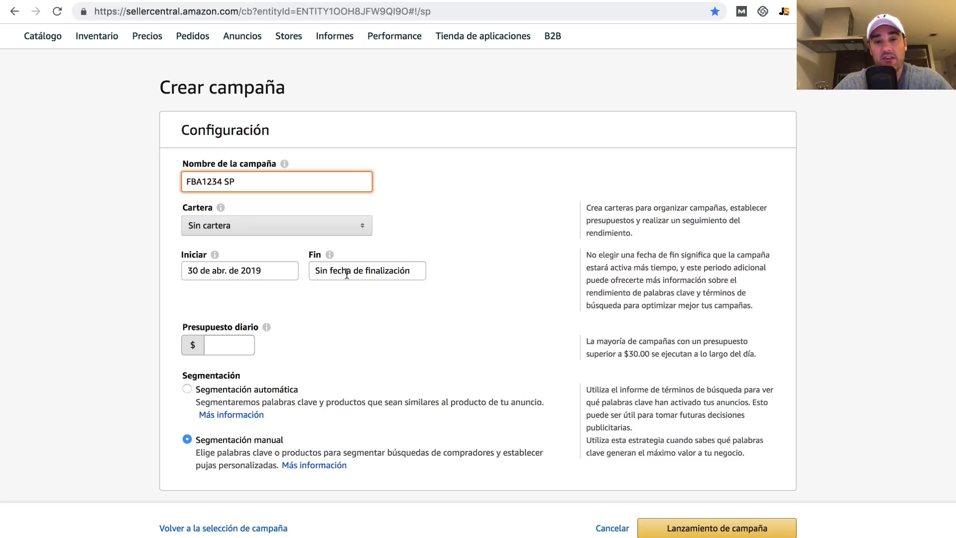
# - Set the campaign's daily budget to $10 and dismiss the budget help note
pyautogui.click(239, 345)
pyautogui.write('10')
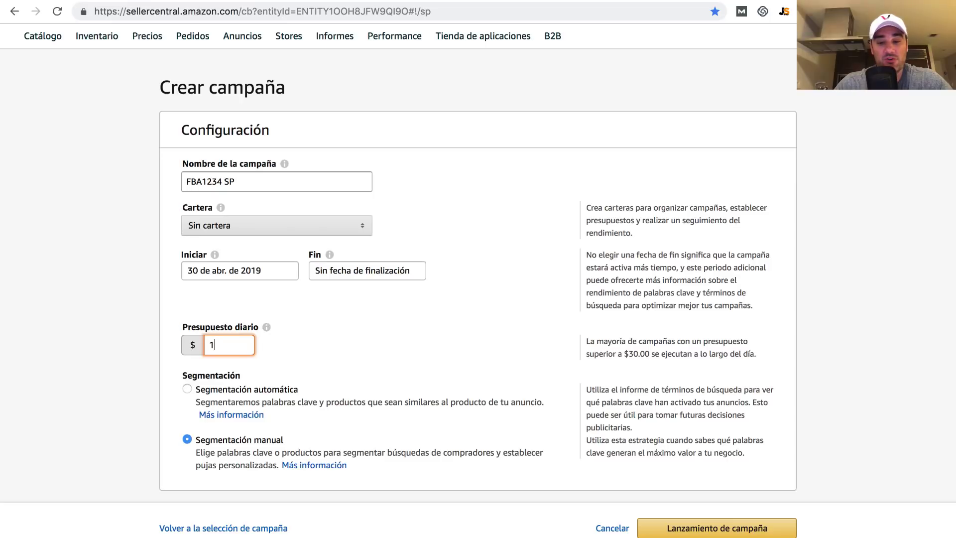
pyautogui.click(267, 327)
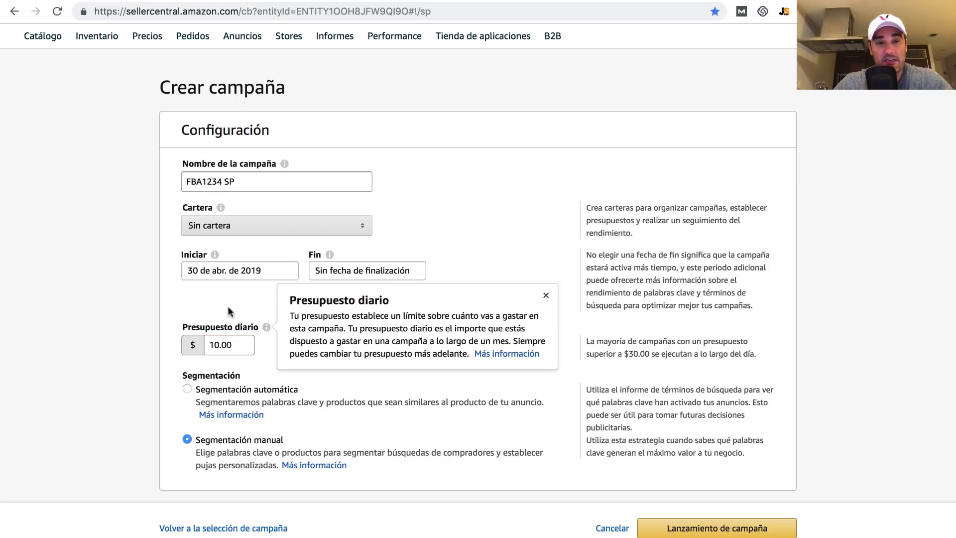
pyautogui.click(100, 277)
# - Copy "FBA1234 + SP + Categoría + bolsas de ahorro de espacio (Space Saver Bags)" from the Dynalist notes into the Seller Central ad group name
pyautogui.scroll(-3, 99, 280)
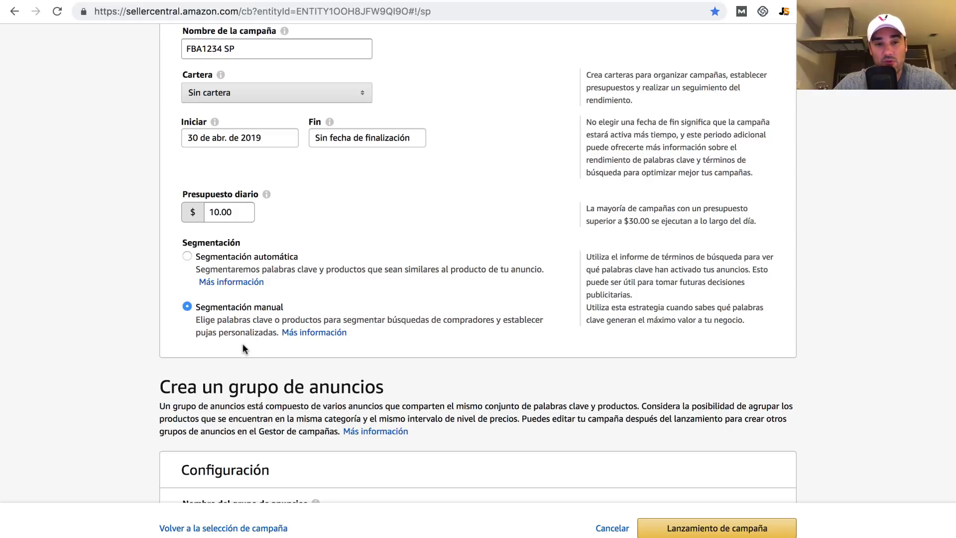
pyautogui.scroll(-3, 243, 345)
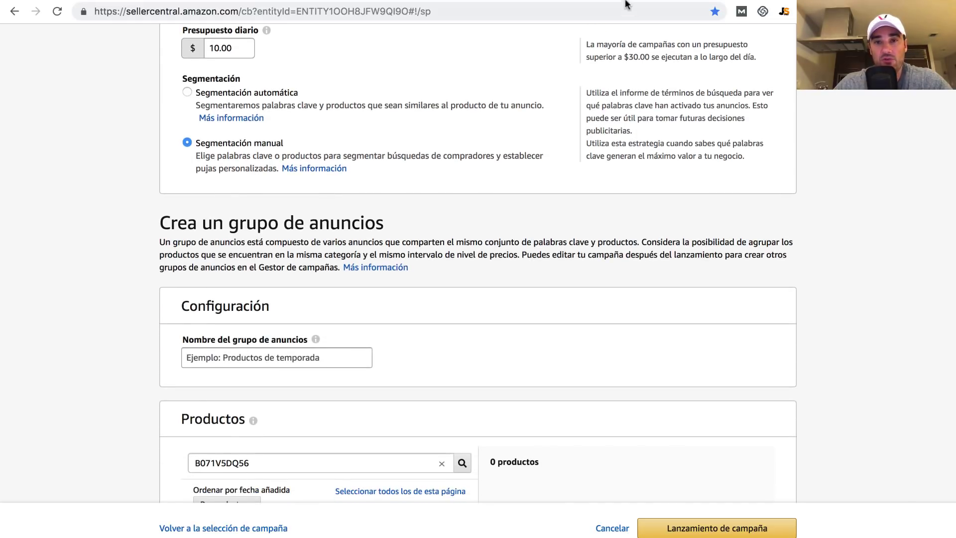
pyautogui.hotkey('ctrl', 'Tab')
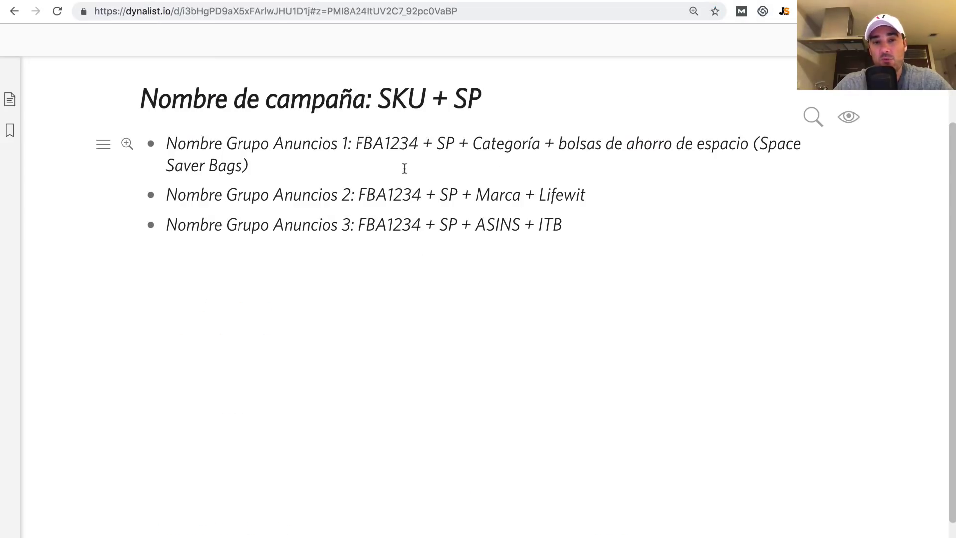
pyautogui.click(359, 144)
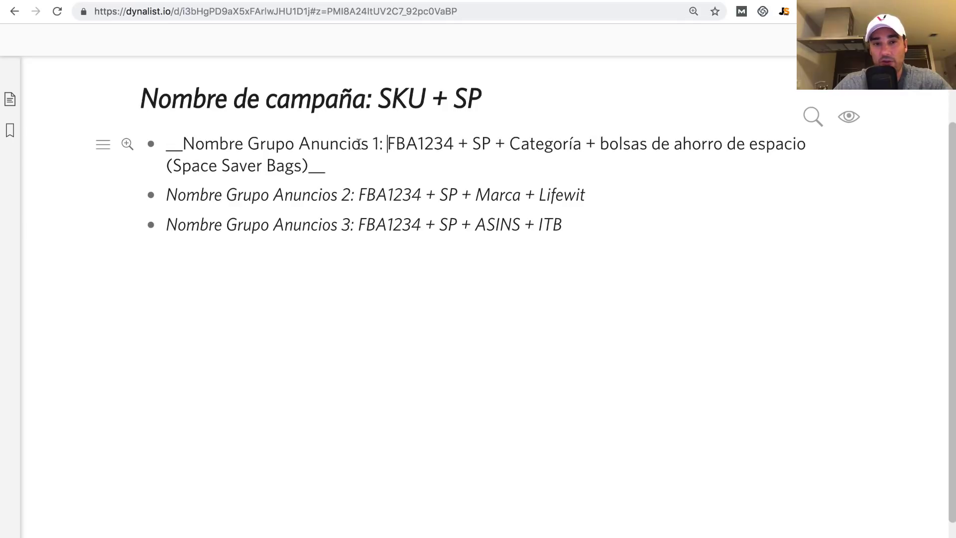
pyautogui.moveTo(387, 145); pyautogui.dragTo(305, 169)
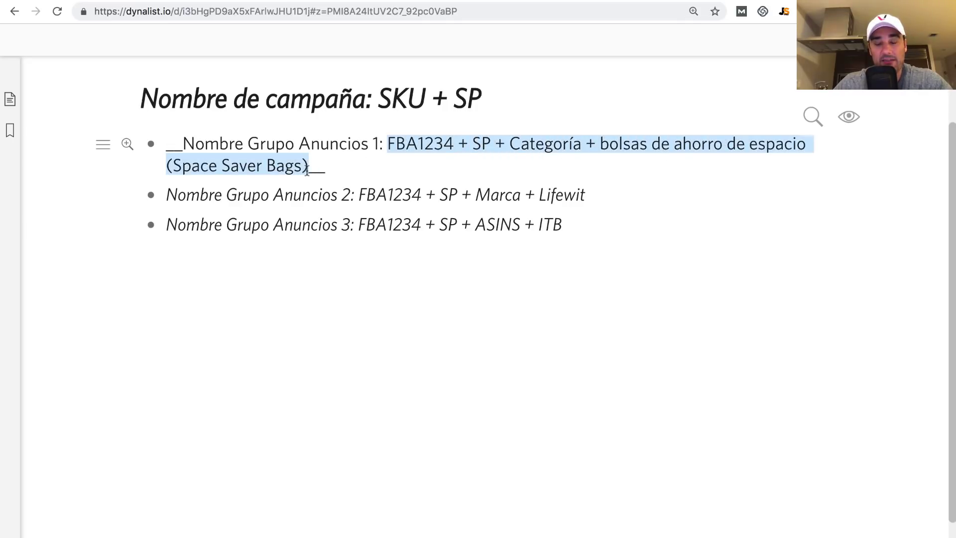
pyautogui.hotkey('ctrl', 'Tab')
pyautogui.click(229, 358)
pyautogui.write('bolsas de ahorro de espacio (Space Saver Bags)')
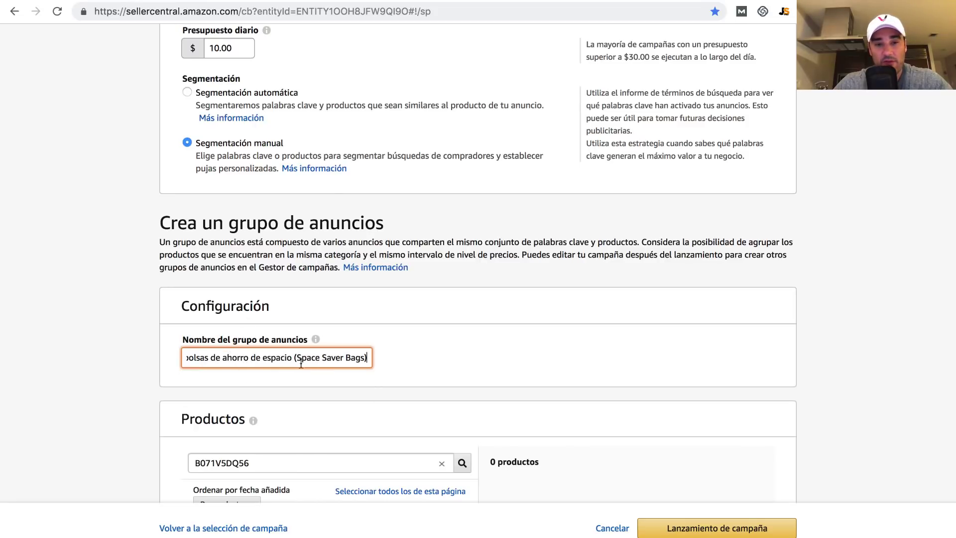
# - Remove the phrase "bolsas de ahorro de espacio" and the parentheses around "Space Saver Bags" from the ad group name
pyautogui.press('super+Left')
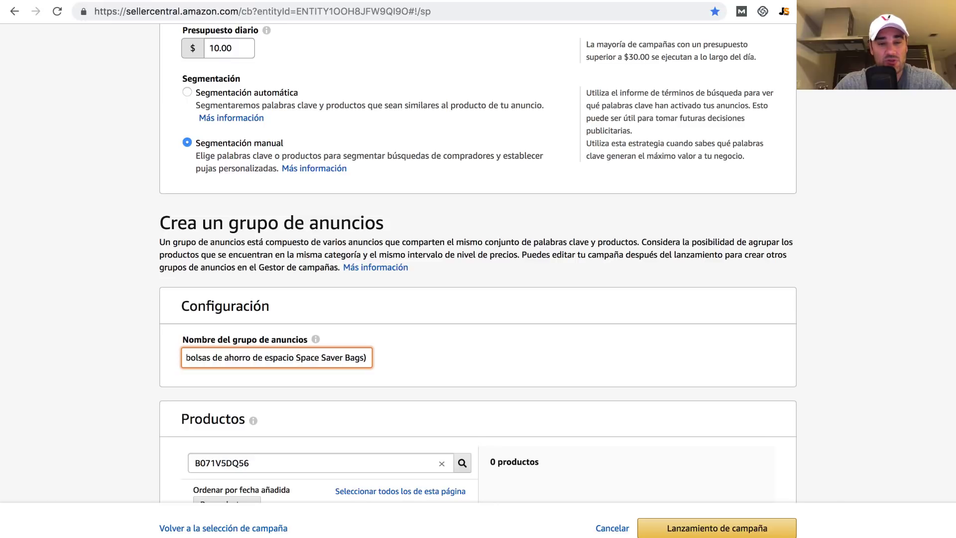
pyautogui.write('Manual + Categoría +')
pyautogui.press('BackSpace')
pyautogui.press('BackSpace')
pyautogui.press('BackSpace')
pyautogui.press('BackSpace')
pyautogui.press('BackSpace')
pyautogui.press('BackSpace')
pyautogui.press('BackSpace')
pyautogui.press('BackSpace')
pyautogui.press('BackSpace')
pyautogui.press('BackSpace')
pyautogui.press('BackSpace')
pyautogui.press('BackSpace')
pyautogui.press('BackSpace')
pyautogui.press('BackSpace')
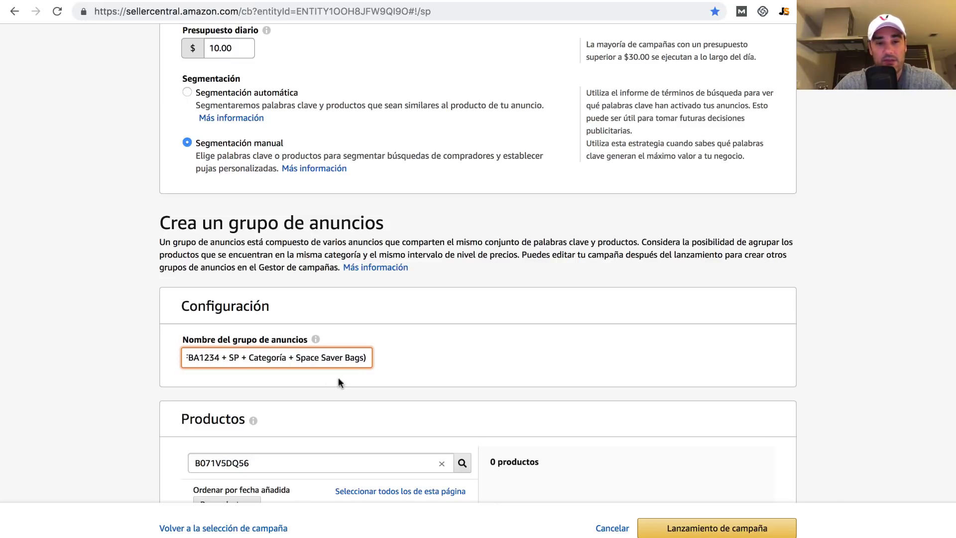
pyautogui.click(365, 359)
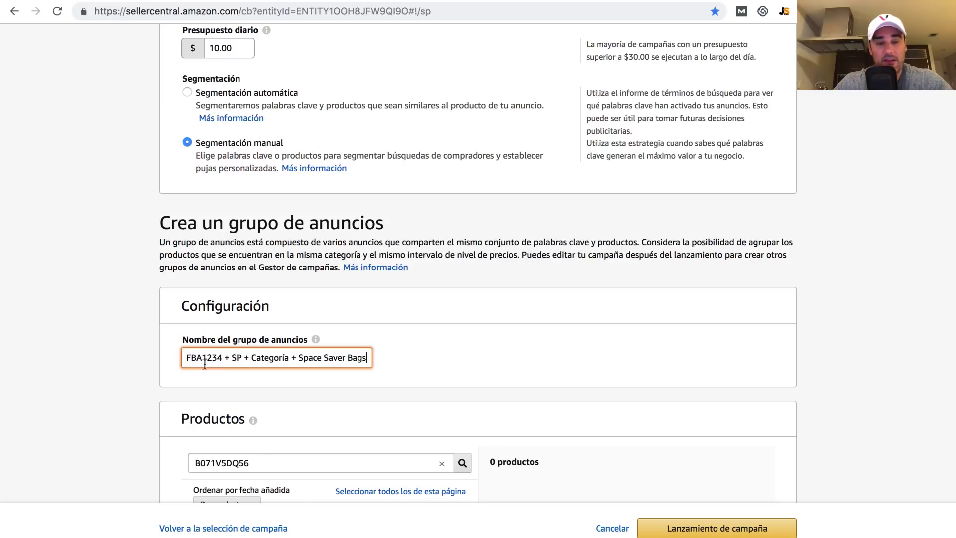
# - Delete the plus signs from the ad group name so it reads "FBA1234 SP Categoría Space Saver Bags"
pyautogui.click(250, 362)
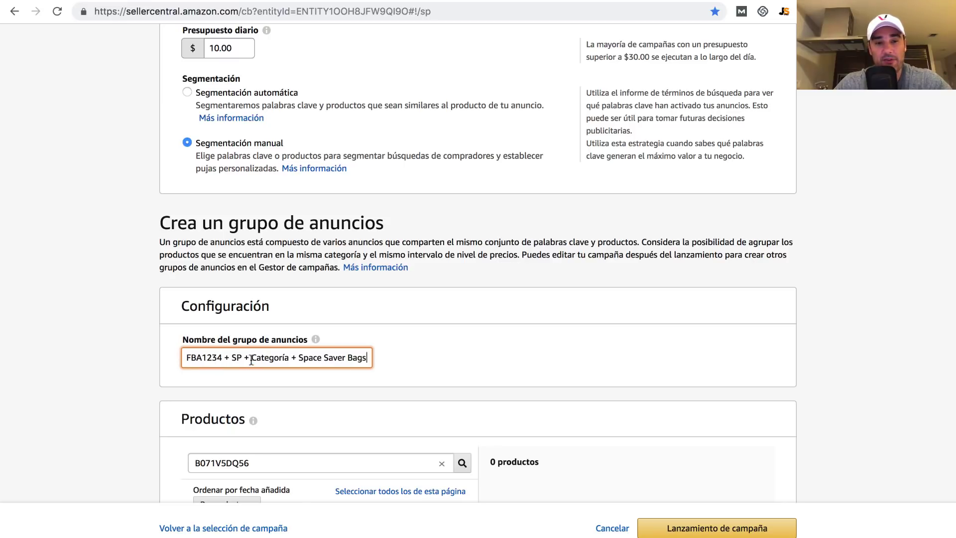
pyautogui.press('BackSpace')
pyautogui.press('BackSpace')
pyautogui.click(233, 358)
pyautogui.press('BackSpace')
pyautogui.press('BackSpace')
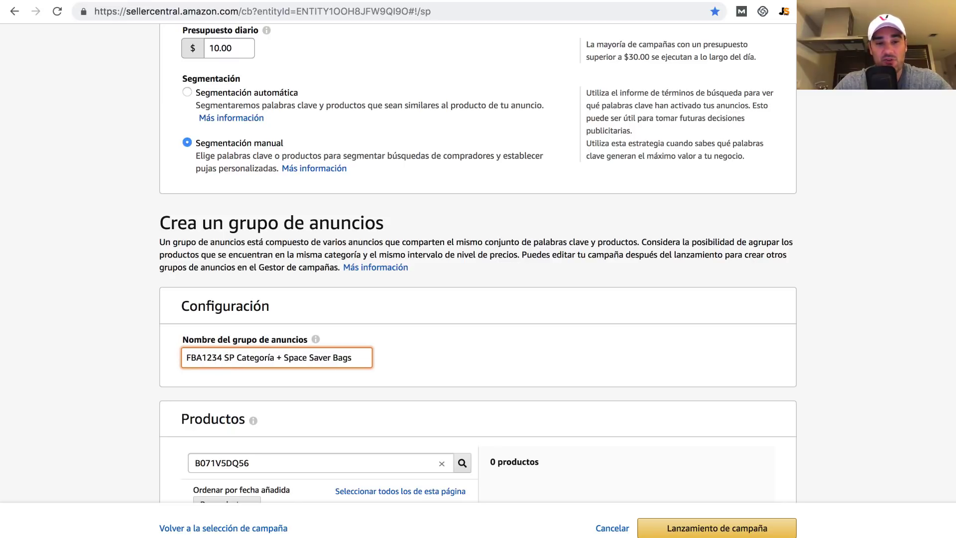
pyautogui.click(284, 359)
pyautogui.press('BackSpace')
pyautogui.press('BackSpace')
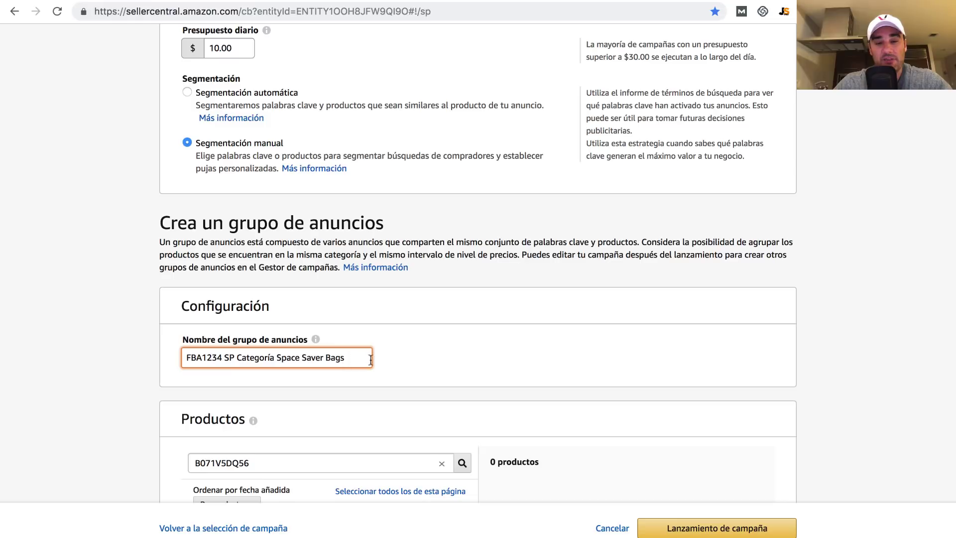
# - Add the Sorbus Foldable Storage Bag Organizers product (ASIN B071V5DQ56) to the ad group
pyautogui.scroll(-3, 120, 244)
pyautogui.scroll(-3, 119, 246)
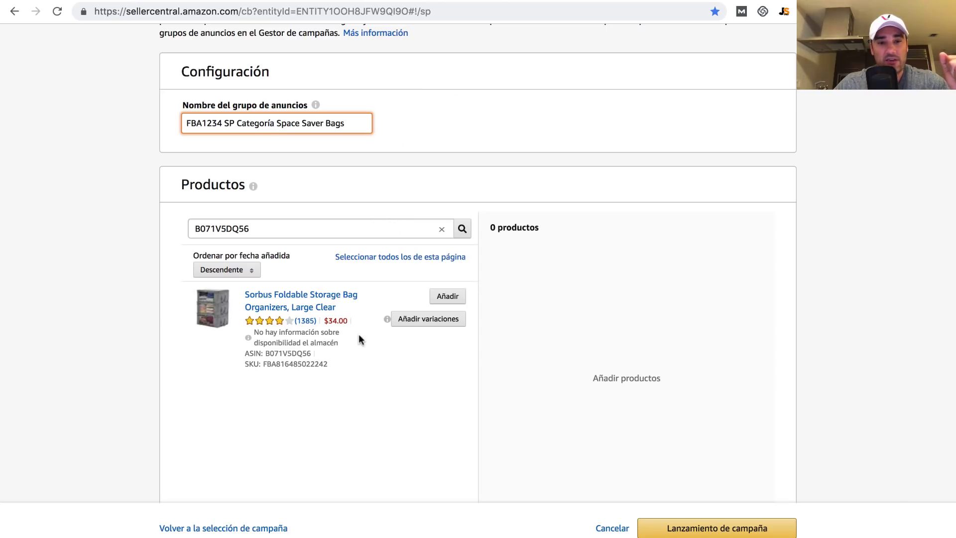
pyautogui.click(443, 297)
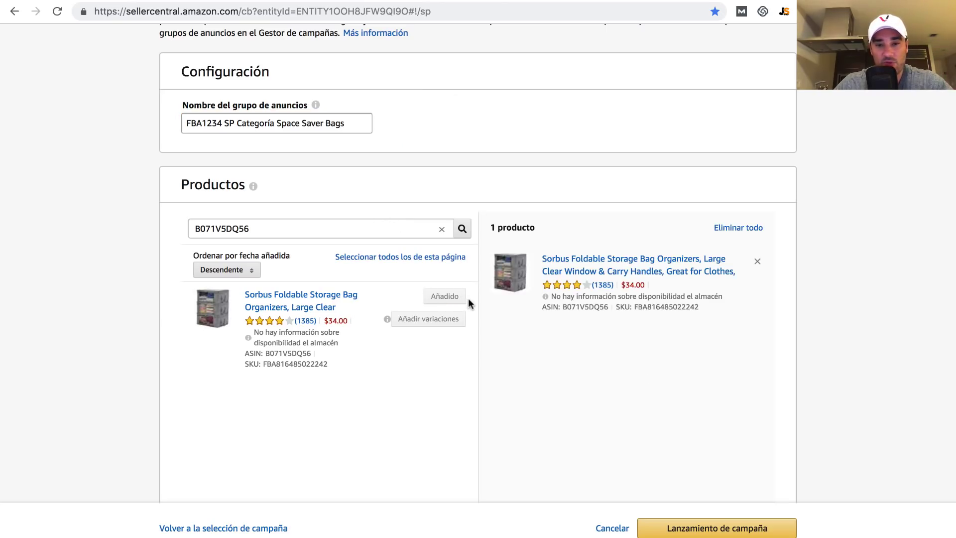
# - Review the campaign bidding strategies and default bid, and briefly expand the bid adjustments by placement
pyautogui.scroll(-9, 468, 298)
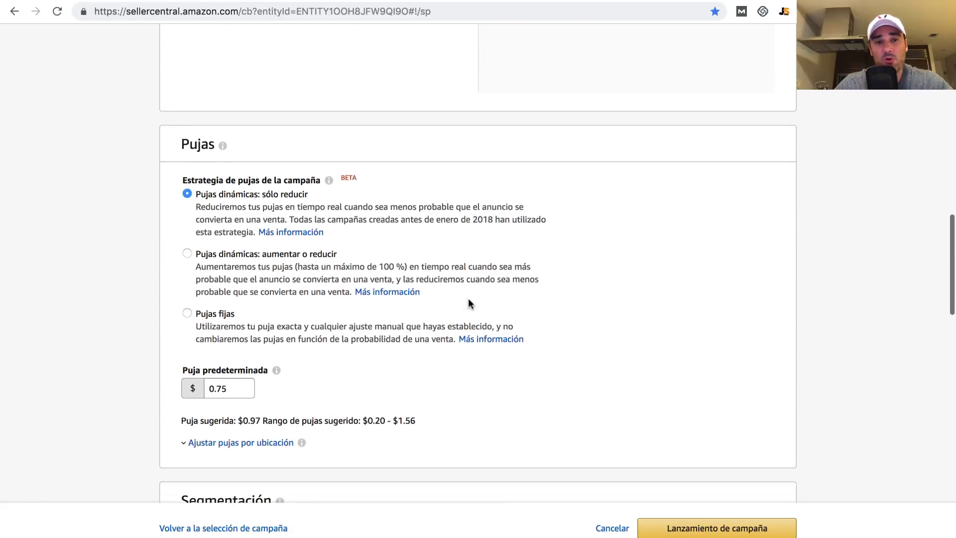
pyautogui.scroll(-1, 468, 303)
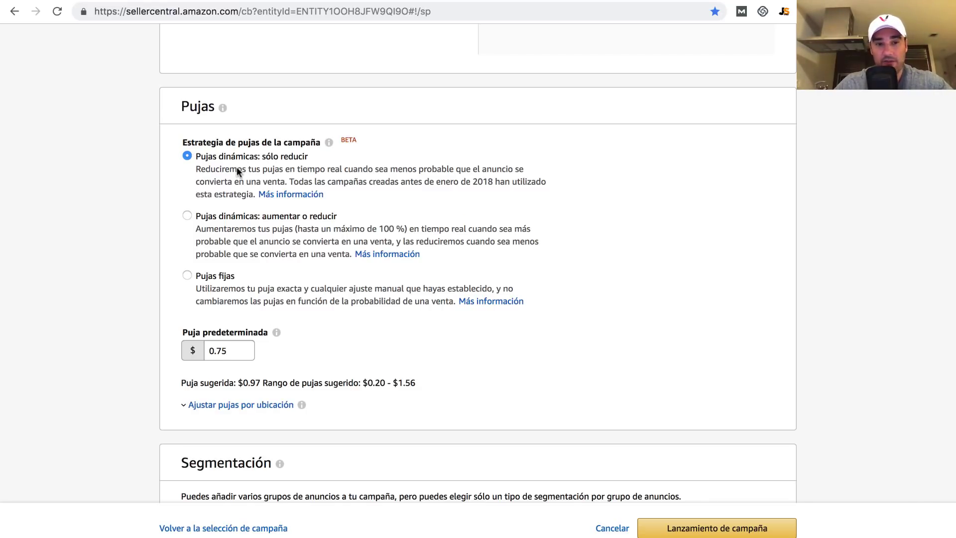
pyautogui.scroll(-2, 237, 171)
pyautogui.click(274, 355)
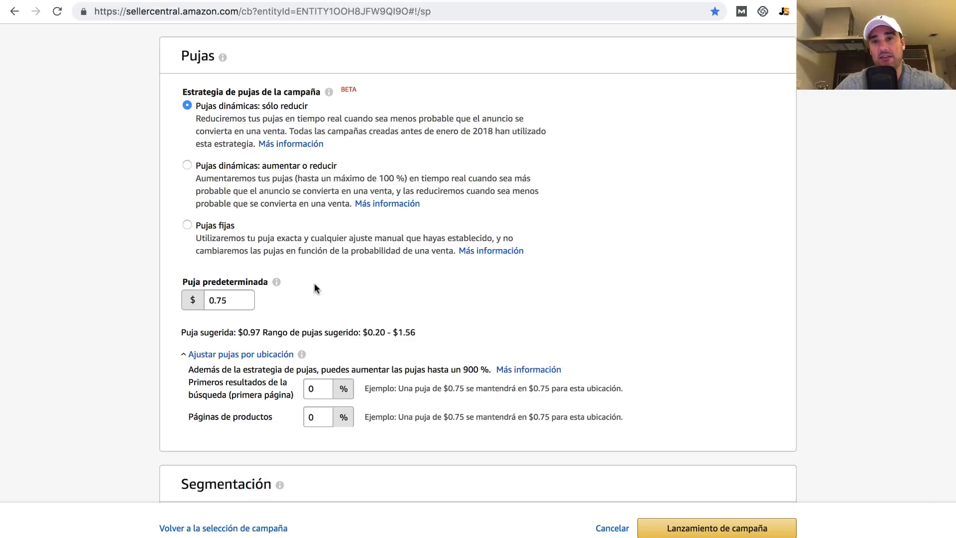
pyautogui.click(276, 354)
# - Review the targeting type options and view the suggested categories for product targeting
pyautogui.scroll(-5, 331, 202)
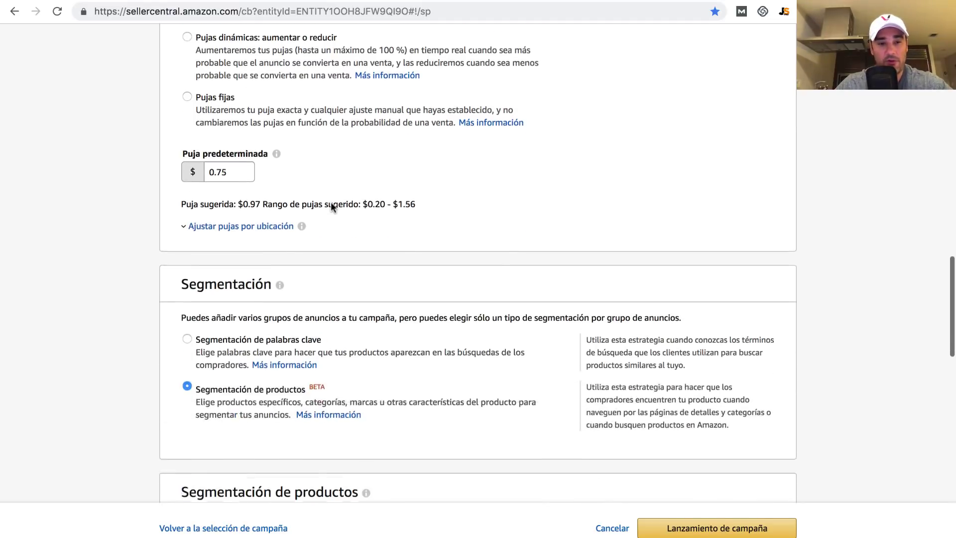
pyautogui.scroll(-2, 331, 202)
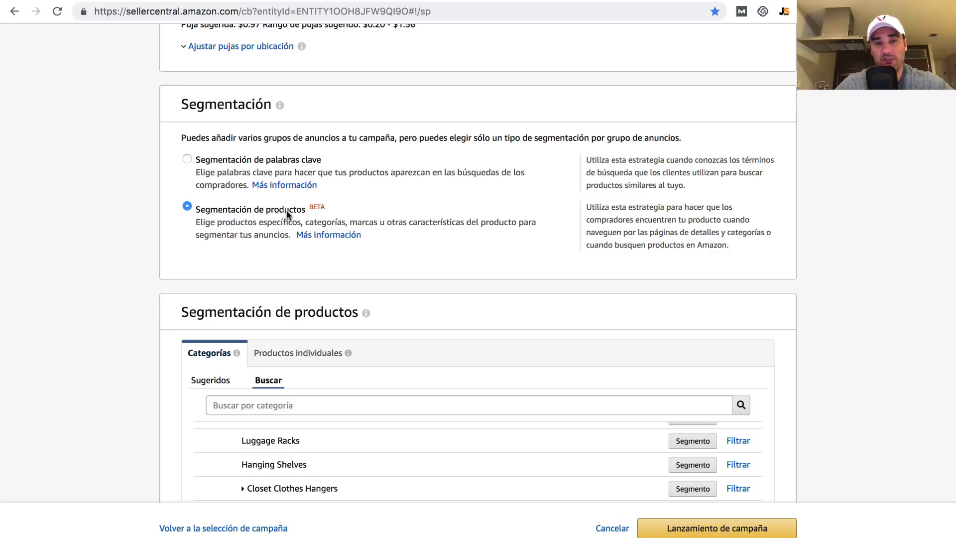
pyautogui.scroll(-4, 285, 210)
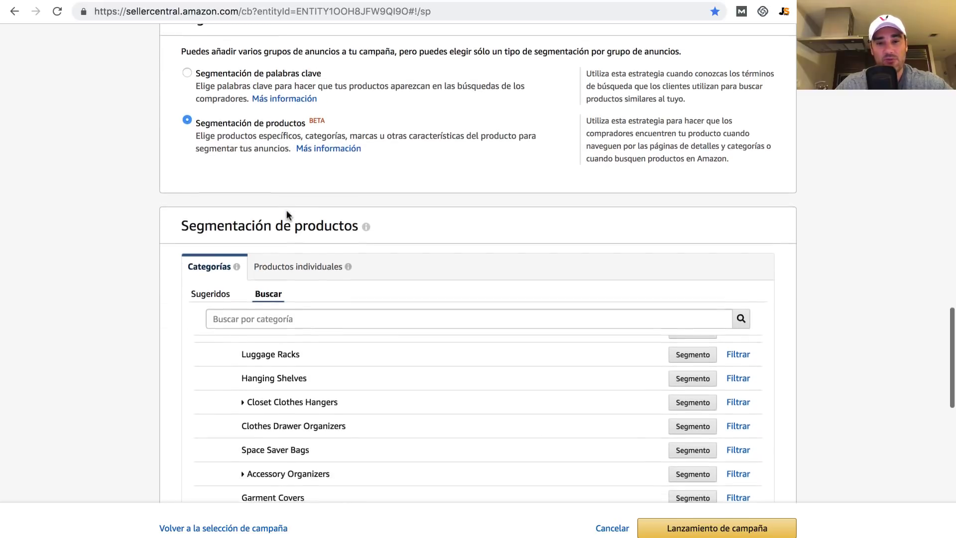
pyautogui.click(211, 205)
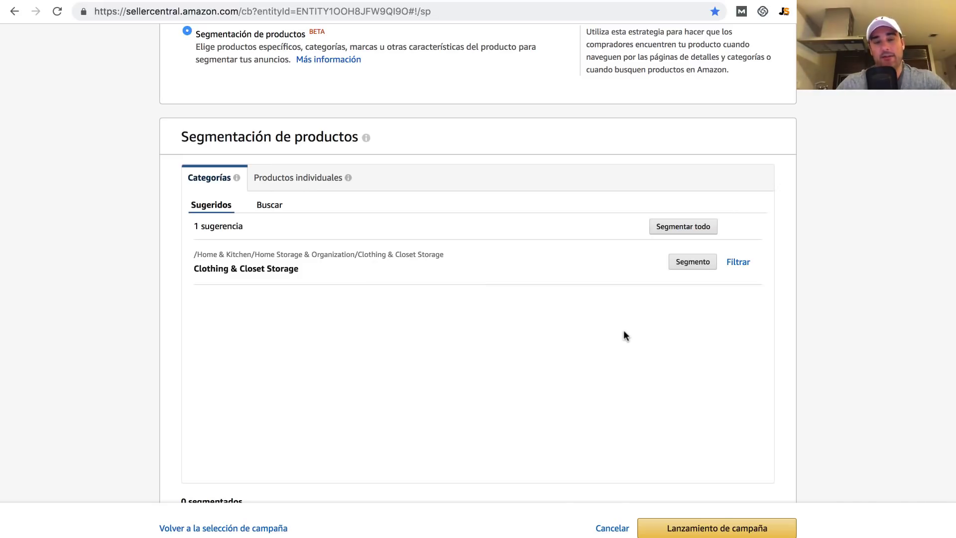
# - Browse the searchable category list and expand Home & Kitchen and its Home Storage & Organization subcategory
pyautogui.click(273, 206)
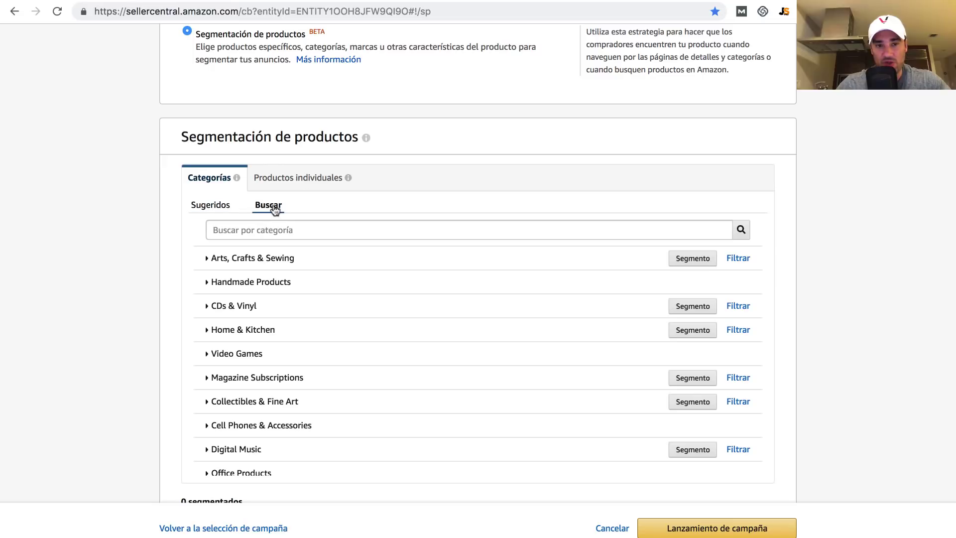
pyautogui.scroll(-2, 308, 216)
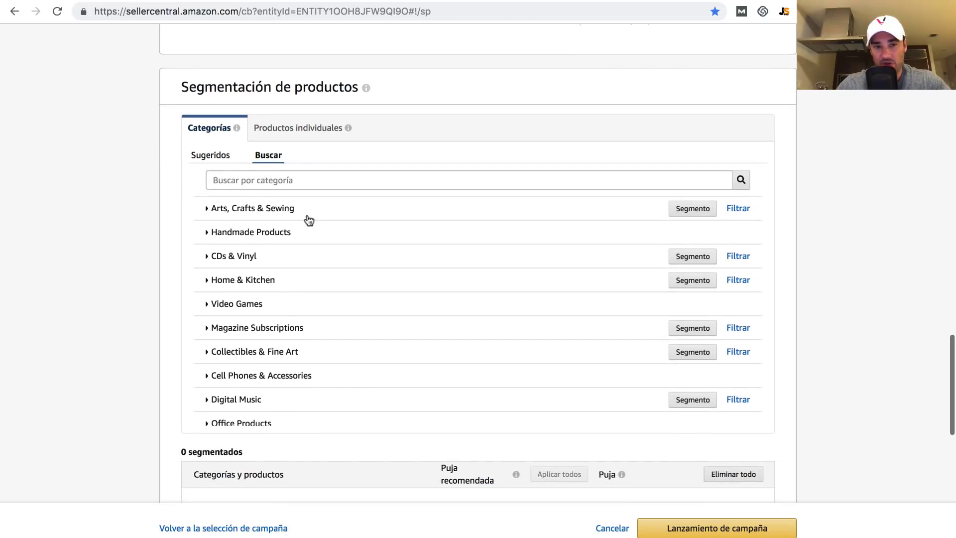
pyautogui.scroll(1, 308, 220)
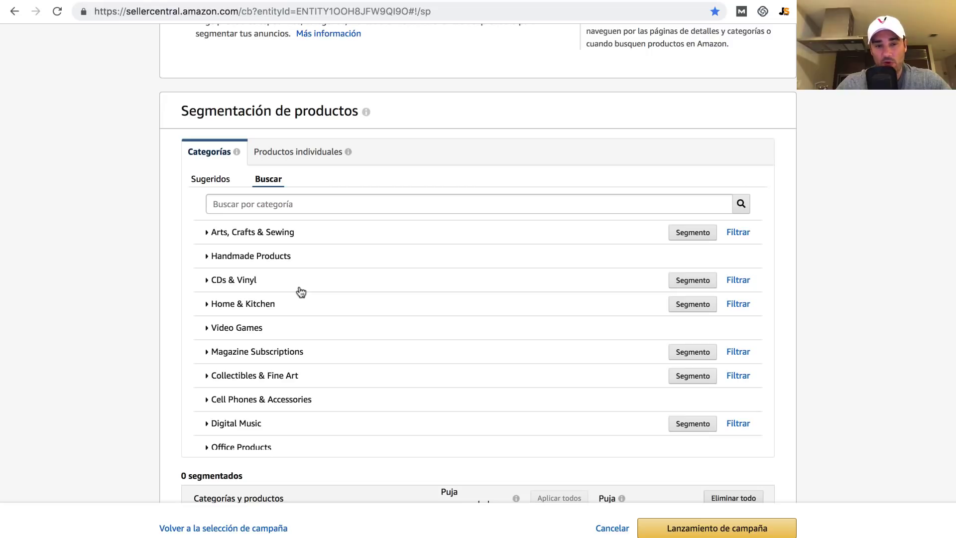
pyautogui.click(253, 305)
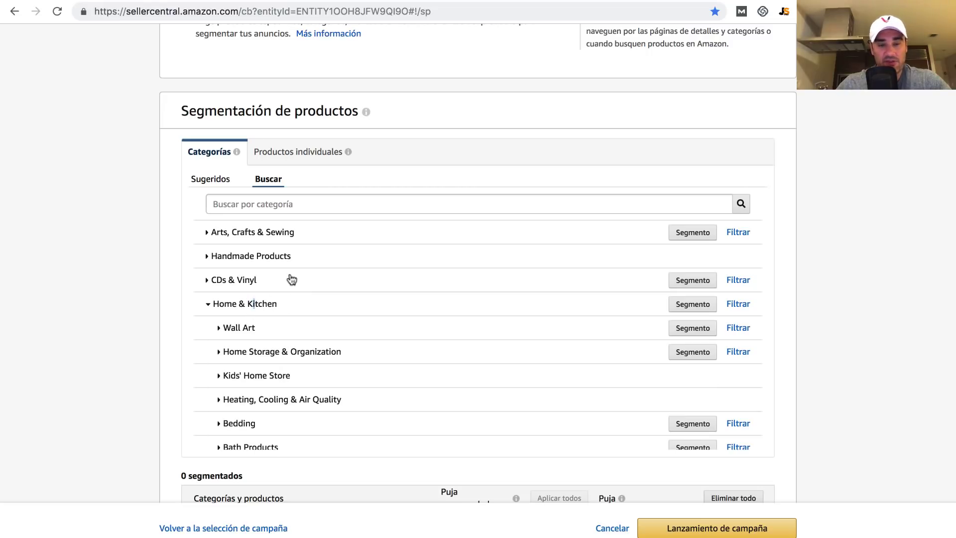
pyautogui.scroll(-4, 292, 278)
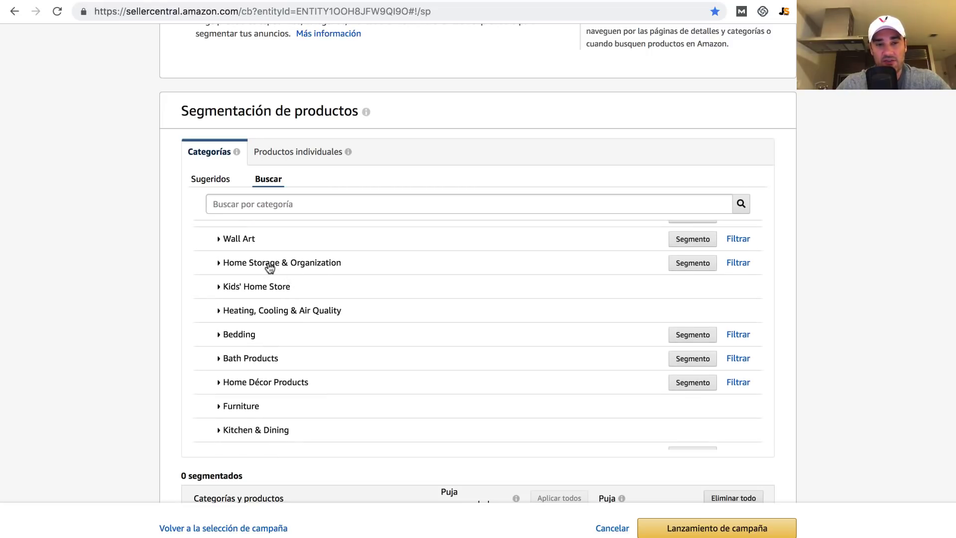
pyautogui.click(269, 263)
pyautogui.scroll(-3, 269, 268)
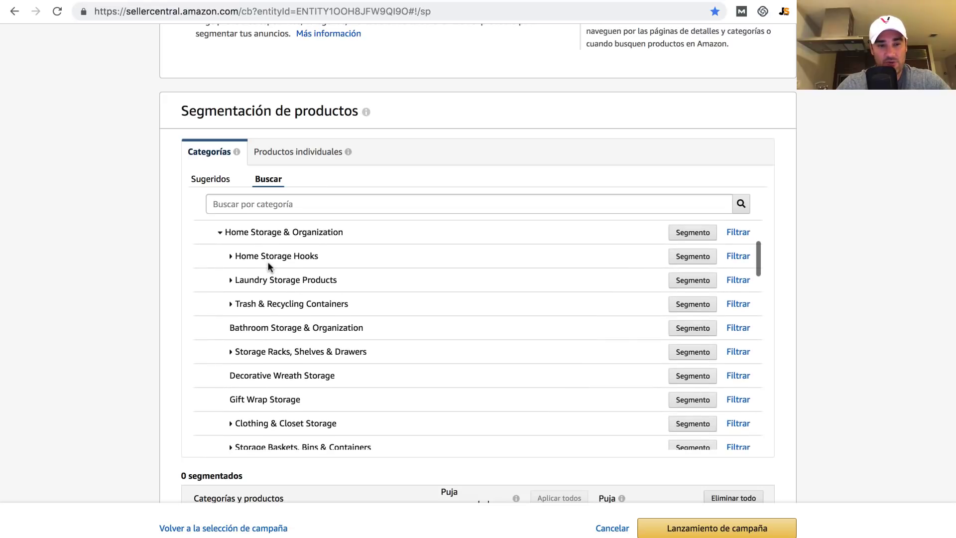
# - Target the Space Saver Bags category within Clothing & Closet Storage and check its entry among the targeted categories
pyautogui.scroll(-2, 267, 263)
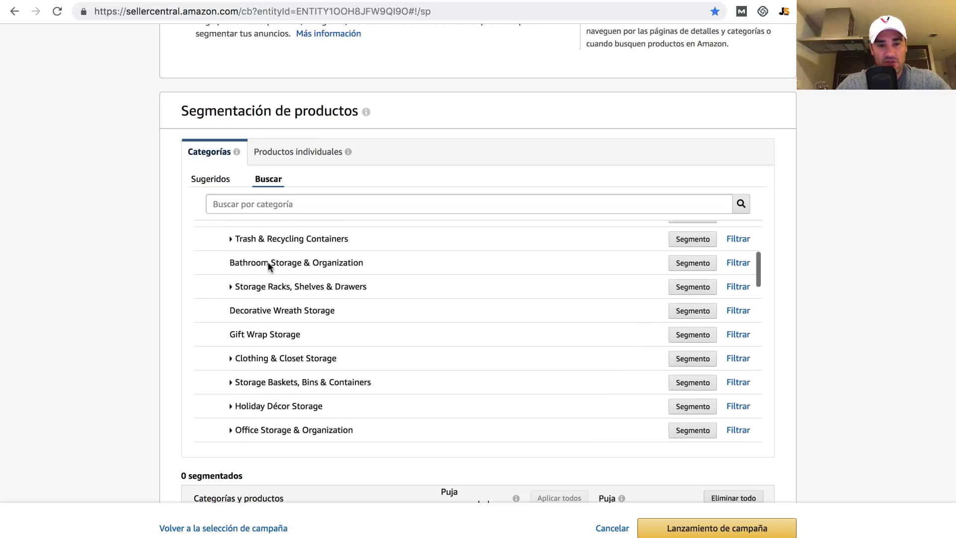
pyautogui.scroll(-2, 267, 264)
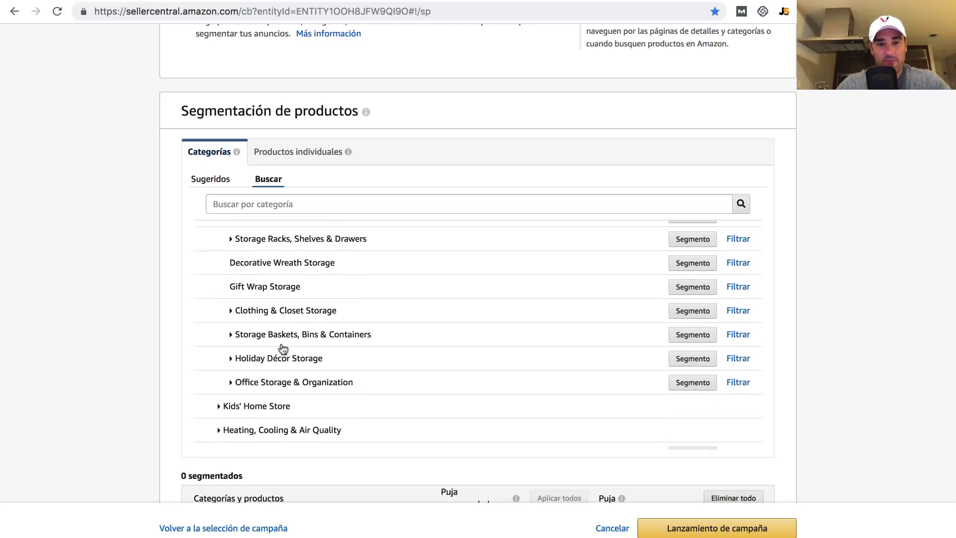
pyautogui.click(269, 313)
pyautogui.scroll(-4, 276, 328)
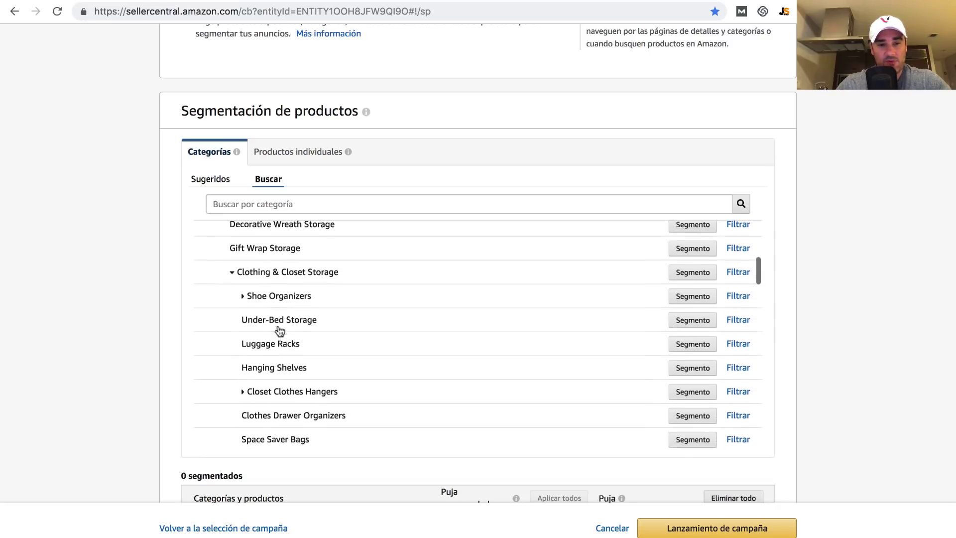
pyautogui.scroll(-2, 278, 332)
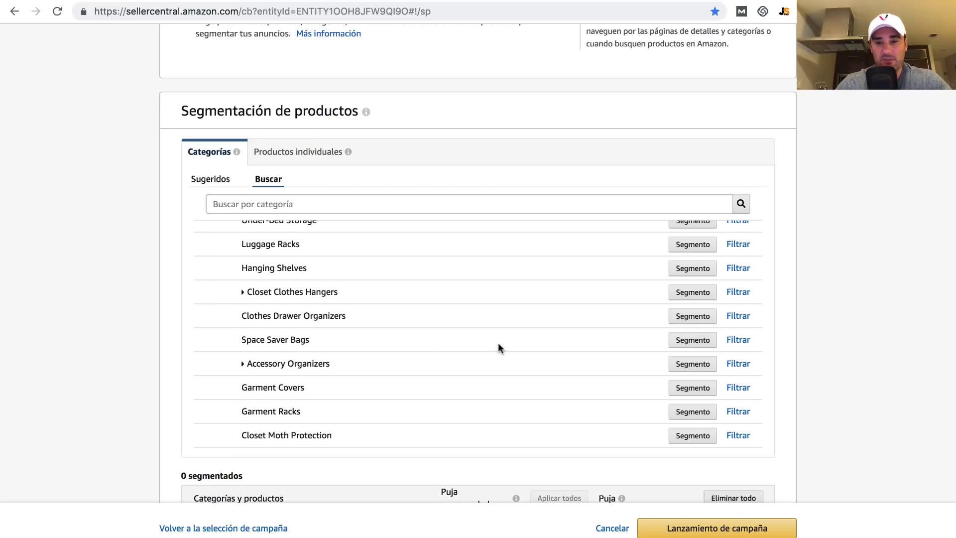
pyautogui.click(683, 340)
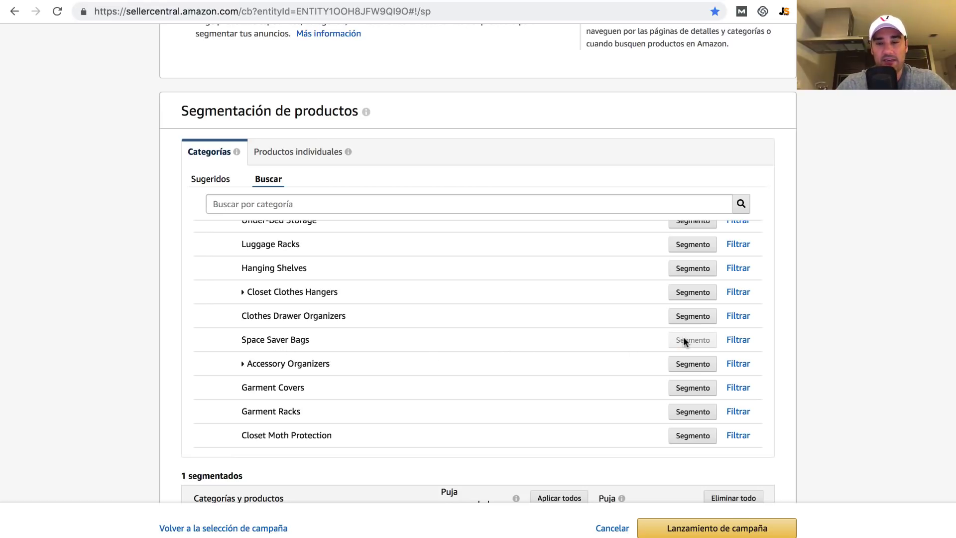
pyautogui.scroll(-5, 551, 333)
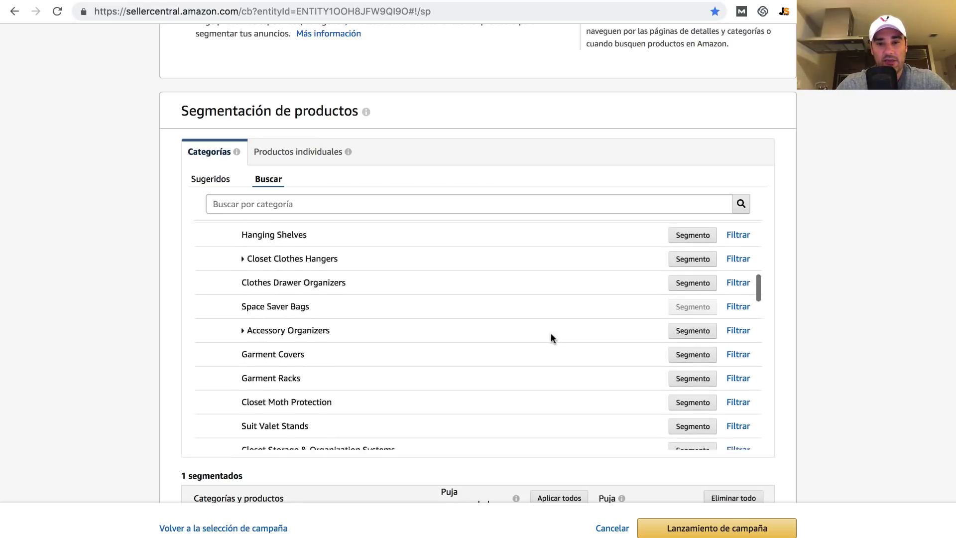
pyautogui.scroll(-4, 833, 270)
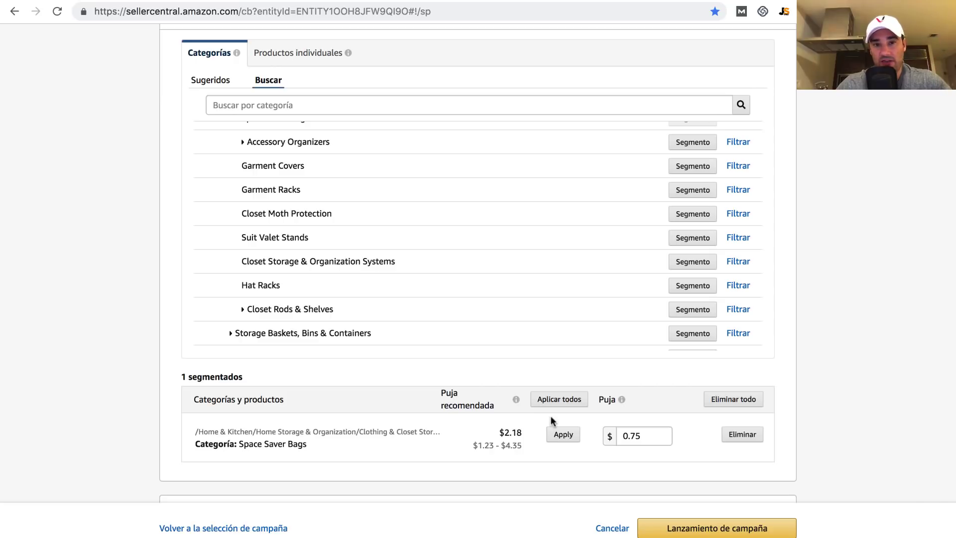
pyautogui.scroll(1, 551, 417)
pyautogui.scroll(-3, 672, 348)
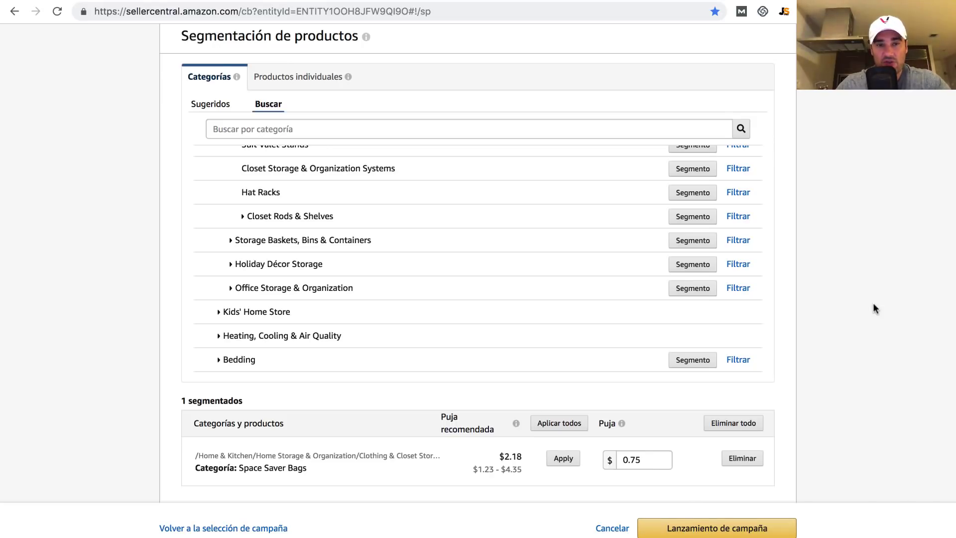
# - Rename the ad group to "FBA1234 SP Marca Lifewit"
pyautogui.scroll(1, 875, 309)
pyautogui.scroll(15, 875, 307)
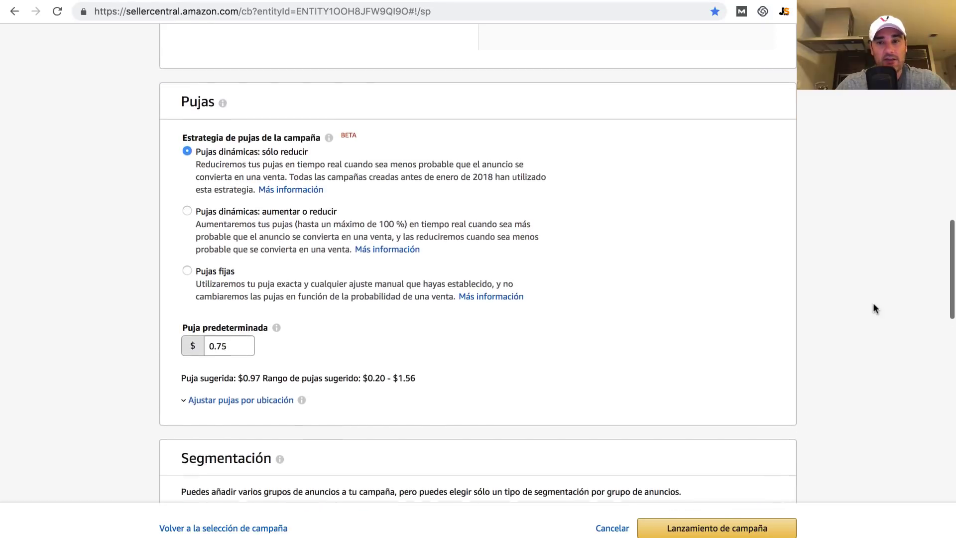
pyautogui.scroll(1, 875, 308)
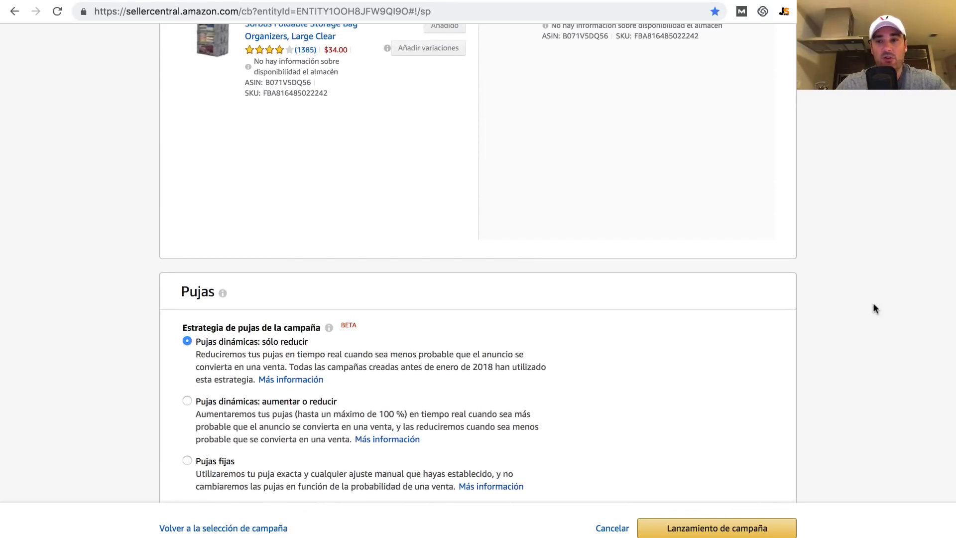
pyautogui.scroll(8, 875, 309)
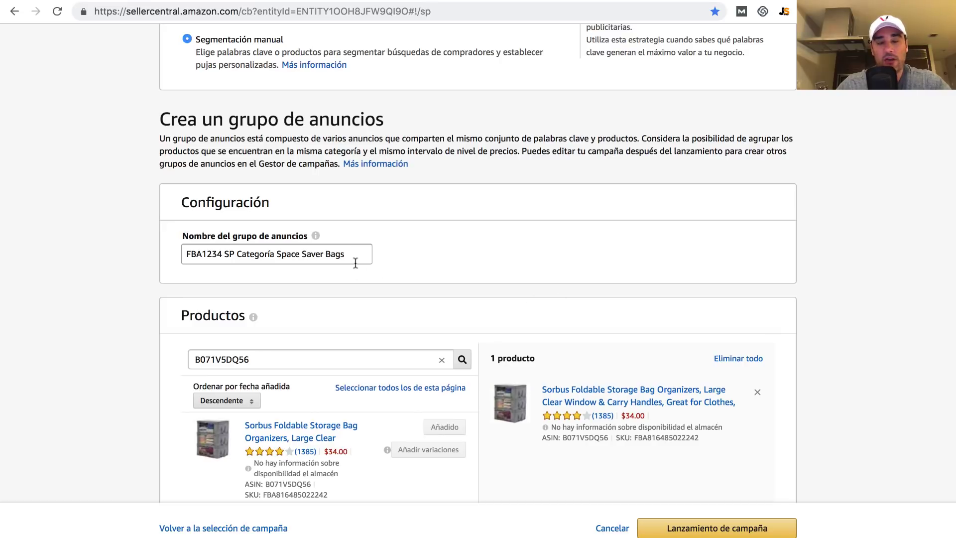
pyautogui.doubleClick(254, 255)
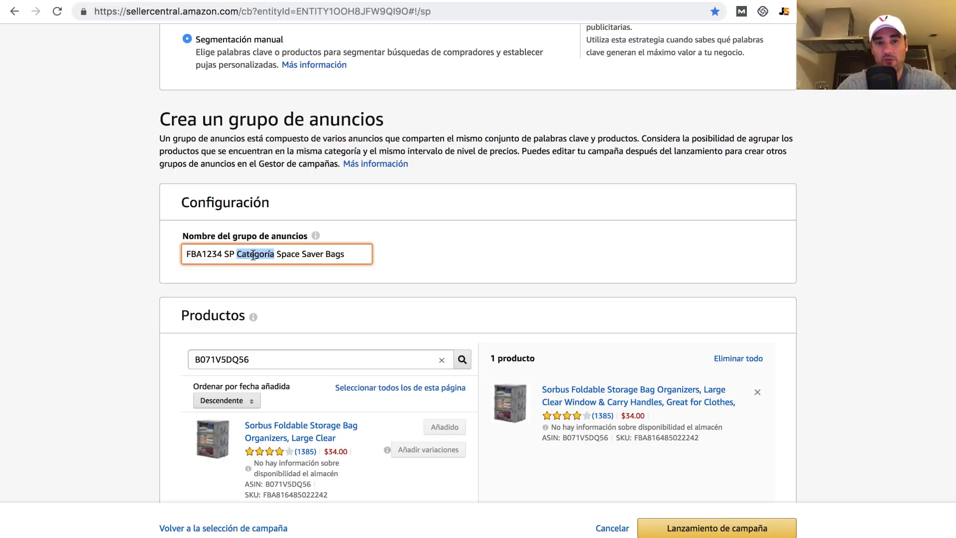
pyautogui.write('Marca')
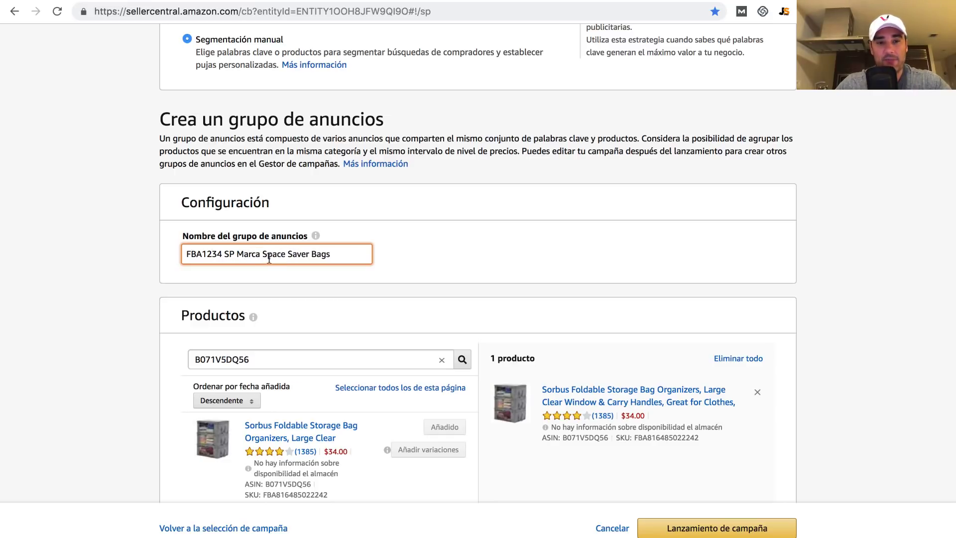
pyautogui.moveTo(262, 255); pyautogui.dragTo(341, 255)
pyautogui.write('Lif')
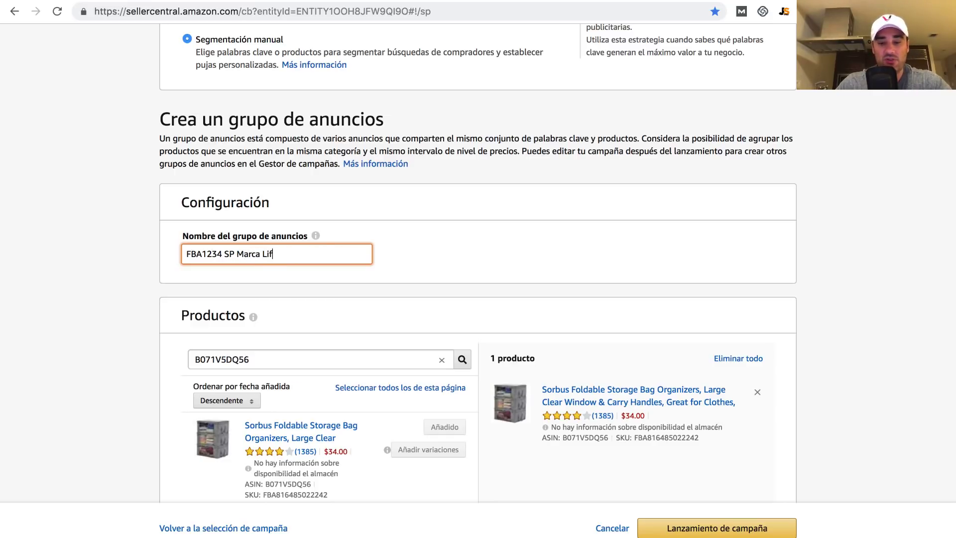
pyautogui.write('ewit')
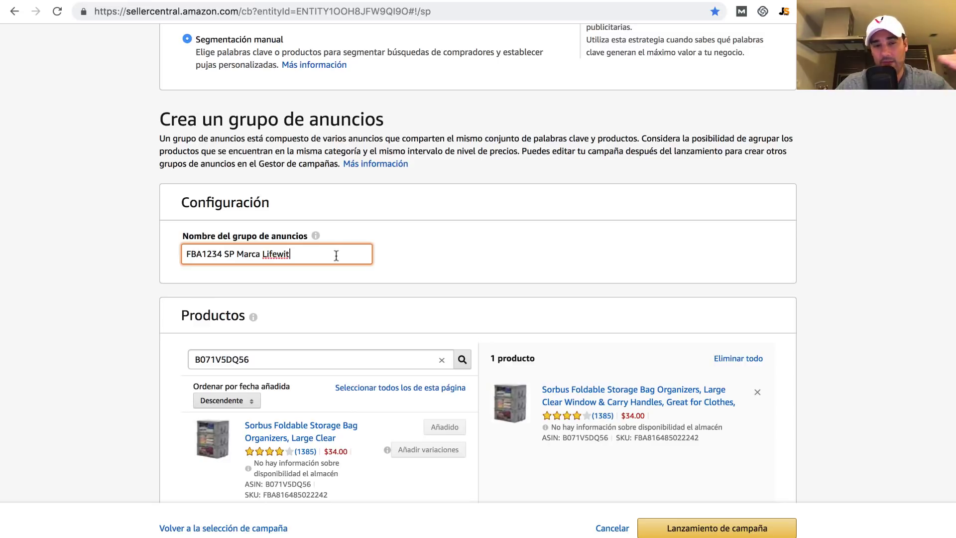
pyautogui.click(158, 218)
# - Return to product targeting and open the filter options for the Space Saver Bags category
pyautogui.scroll(1, 125, 274)
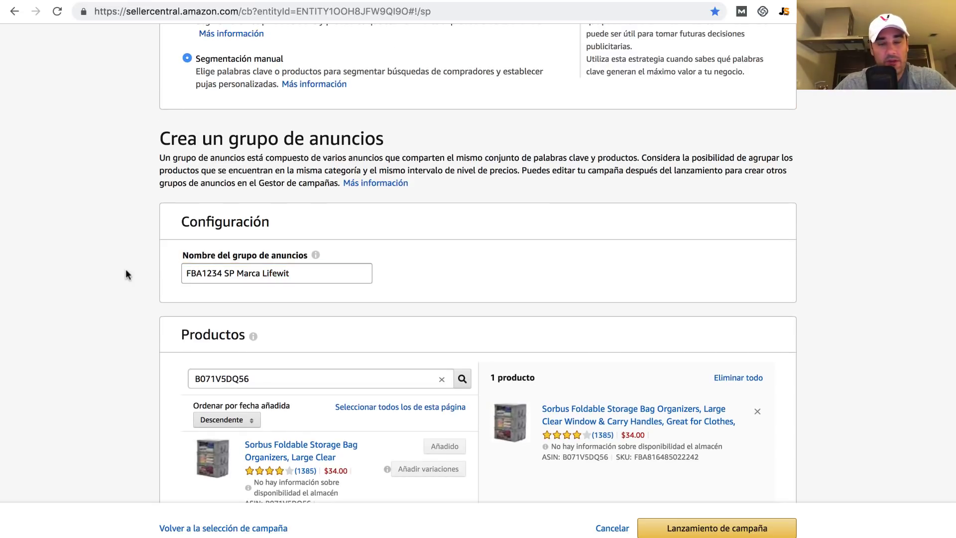
pyautogui.scroll(-15, 131, 256)
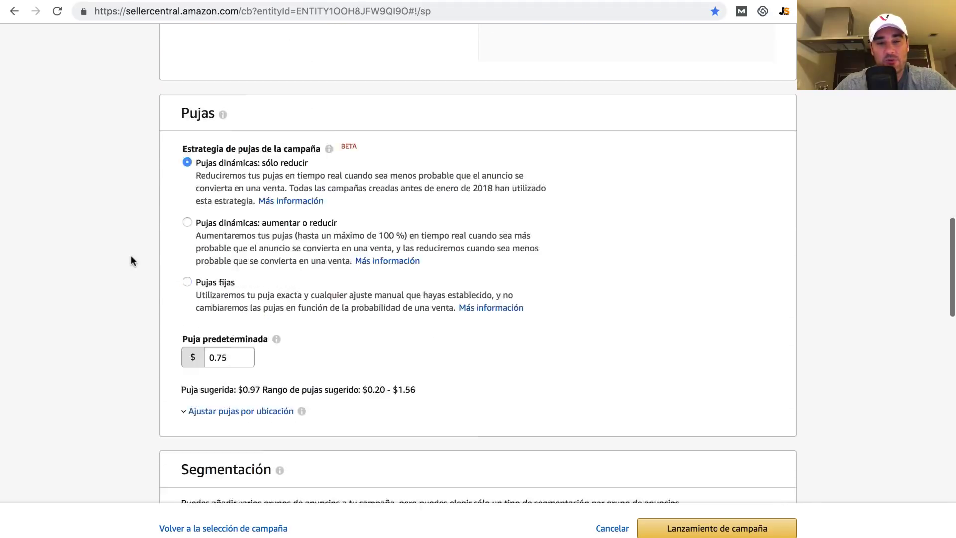
pyautogui.scroll(-15, 132, 256)
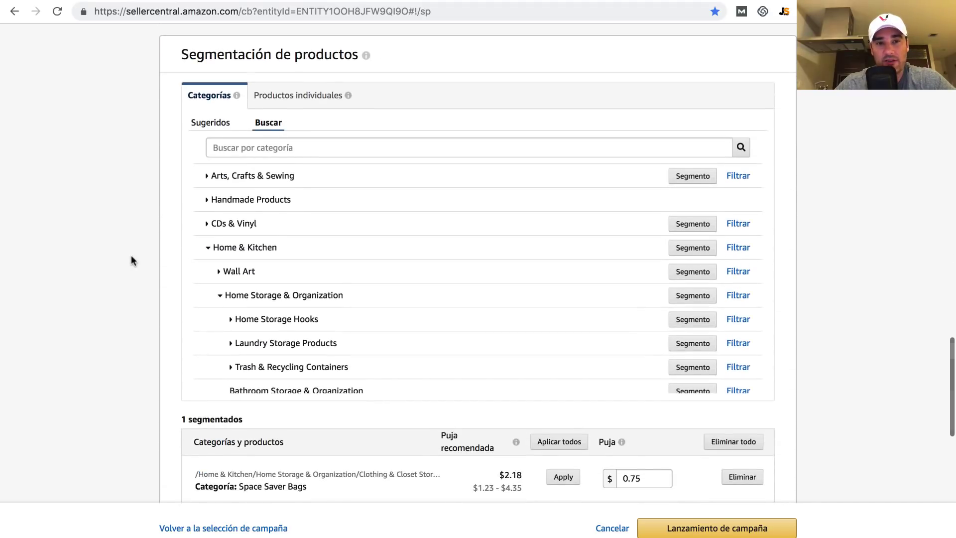
pyautogui.scroll(-5, 267, 295)
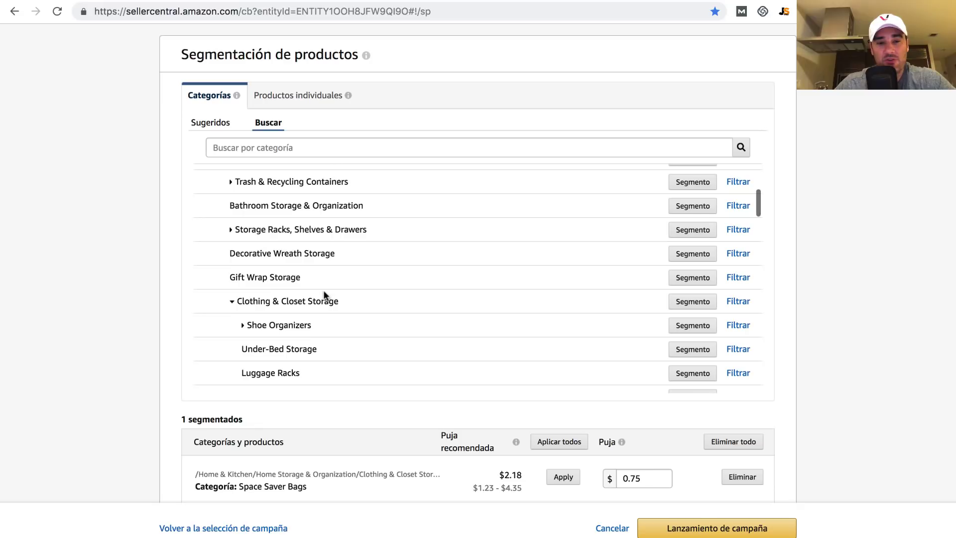
pyautogui.scroll(-5, 324, 295)
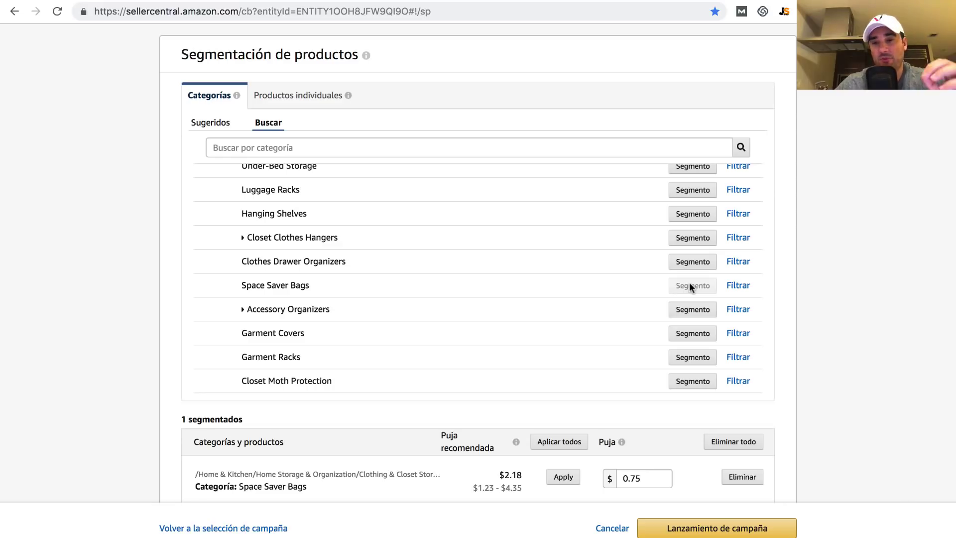
pyautogui.click(740, 286)
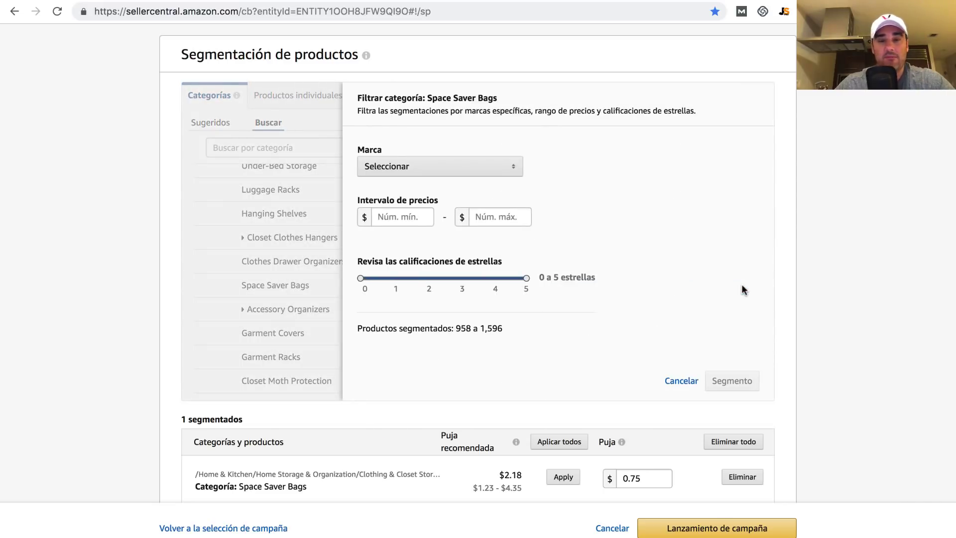
# - Browse the brands in the category filter, choose STORAGE MANIAC and add it as a Space Saver Bags brand target
pyautogui.click(513, 169)
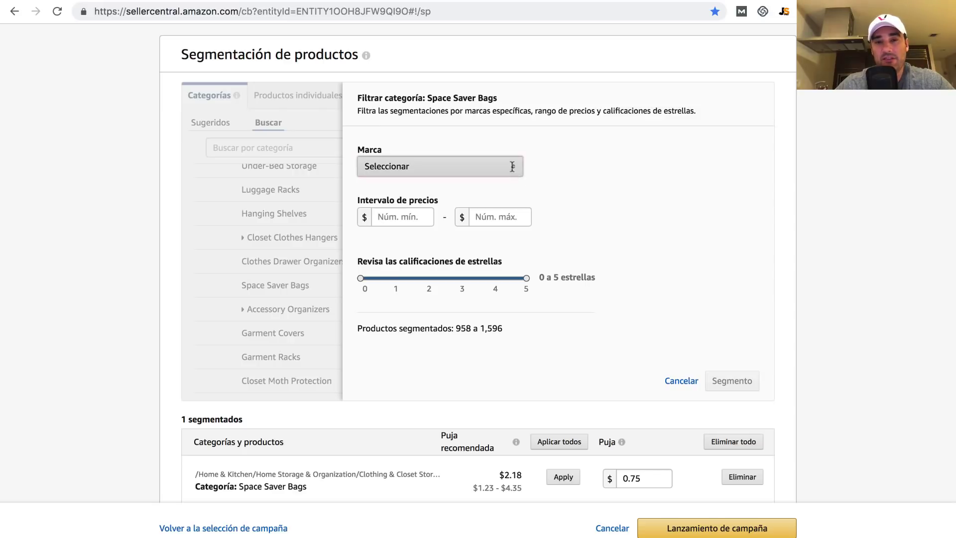
pyautogui.scroll(-5, 453, 229)
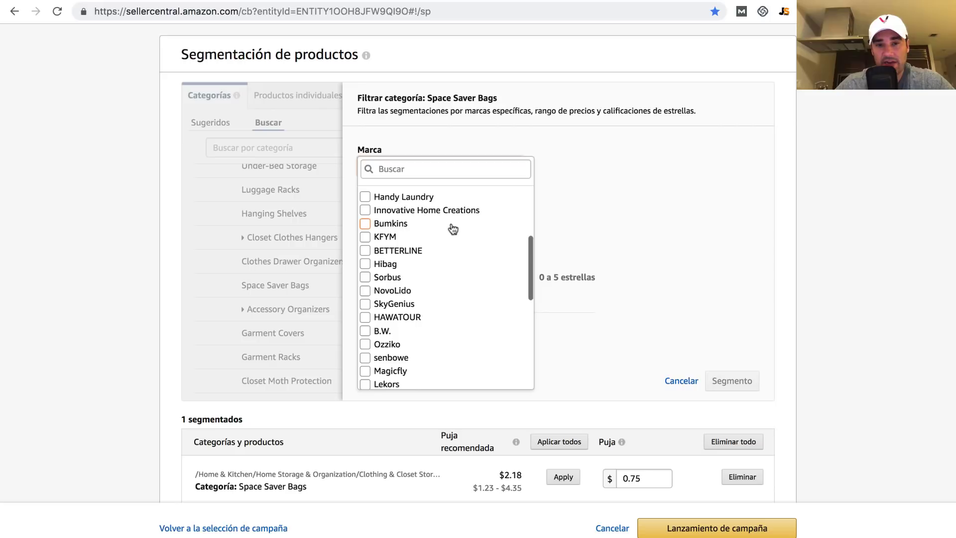
pyautogui.scroll(-7, 453, 229)
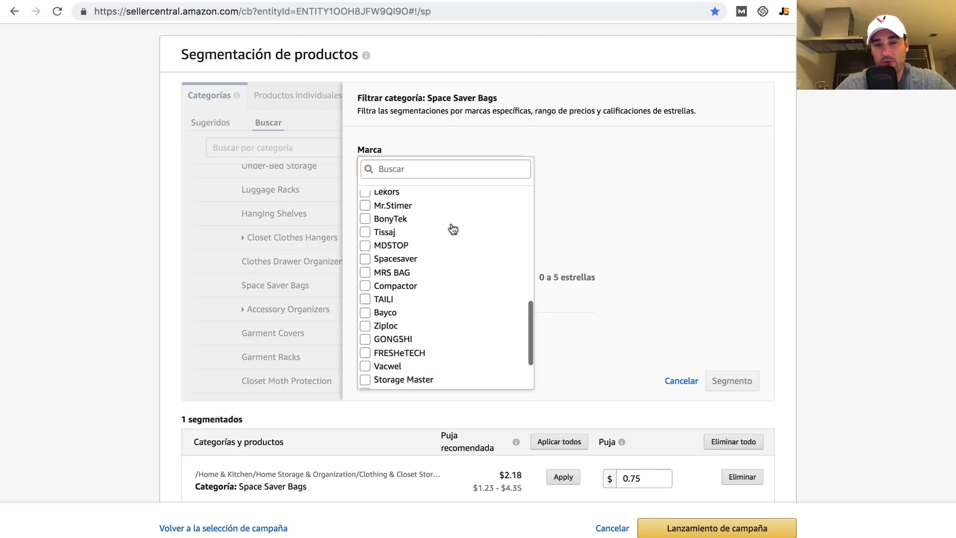
pyautogui.scroll(-3, 453, 228)
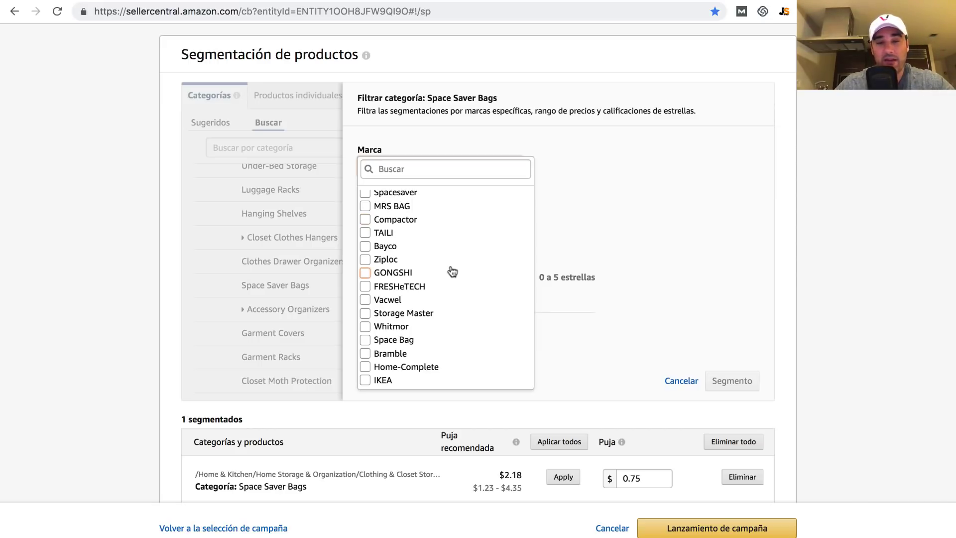
pyautogui.scroll(14, 453, 271)
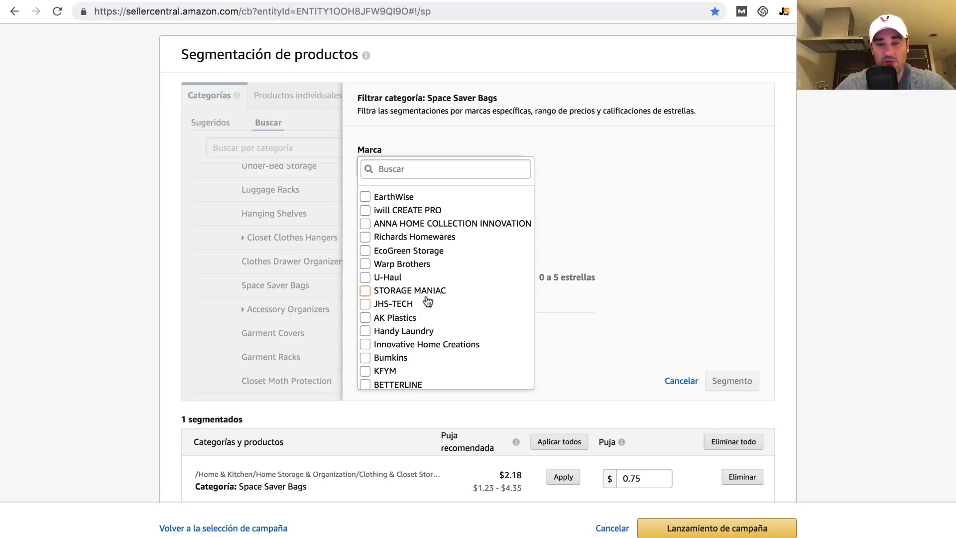
pyautogui.click(428, 292)
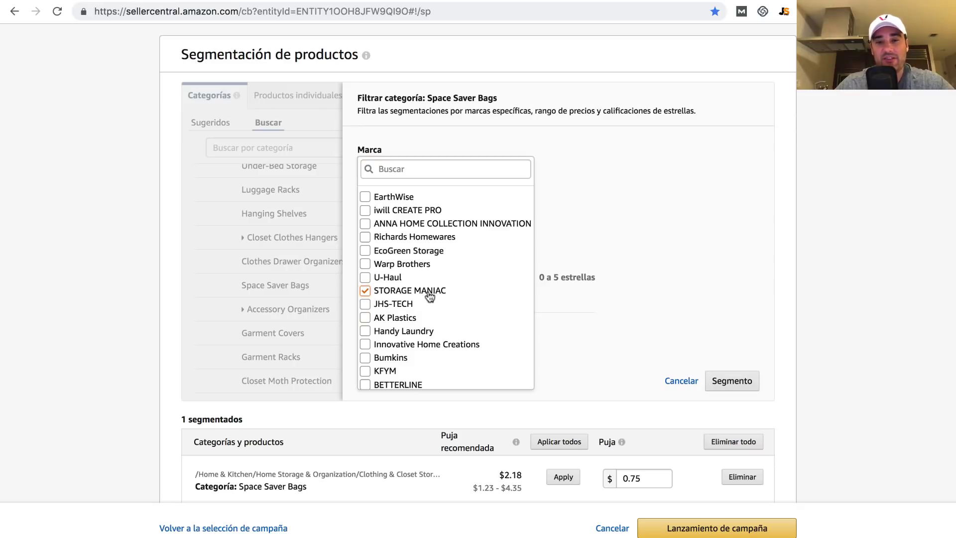
pyautogui.click(730, 381)
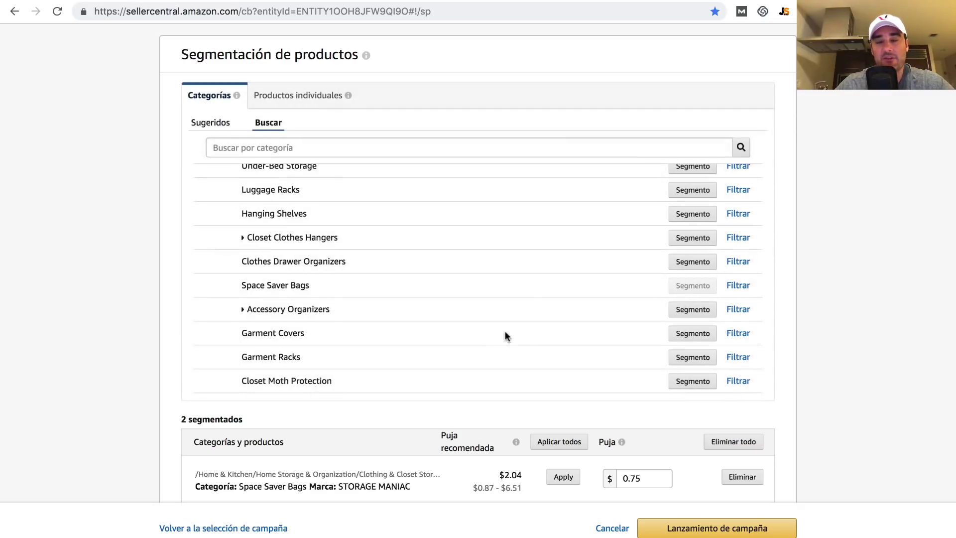
pyautogui.scroll(-3, 433, 298)
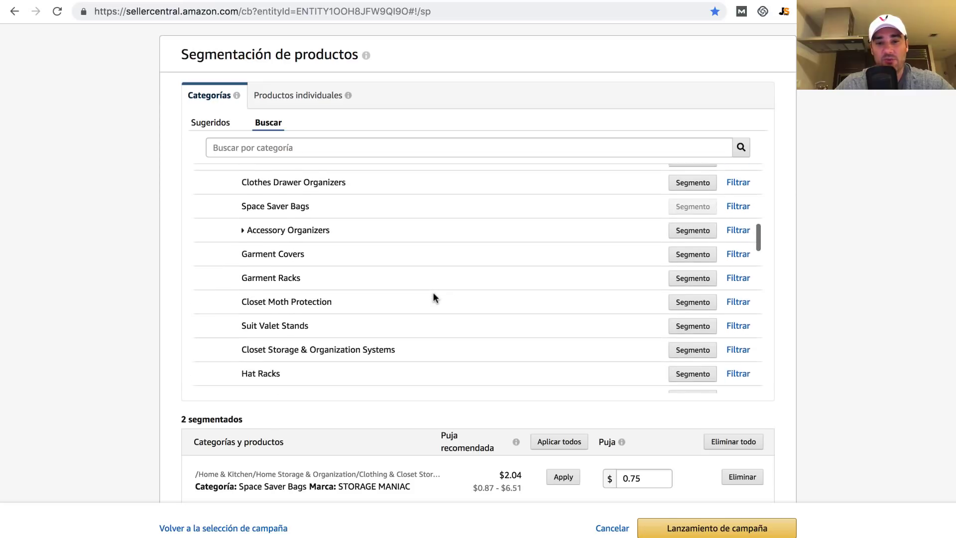
# - Check the STORAGE MANIAC brand entry for Space Saver Bags among the targeted categories
pyautogui.scroll(3, 432, 297)
pyautogui.scroll(-2, 127, 303)
pyautogui.scroll(-2, 127, 303)
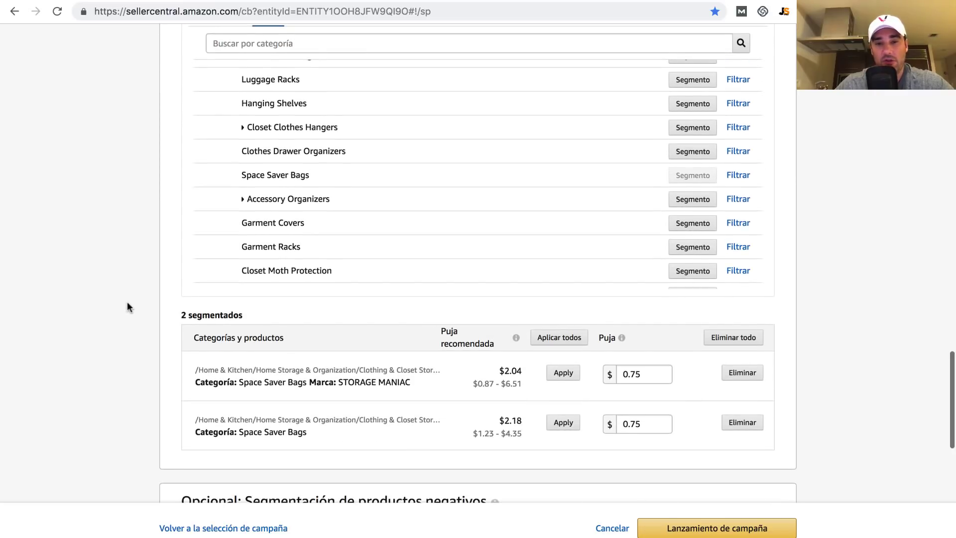
pyautogui.moveTo(418, 383); pyautogui.dragTo(306, 381)
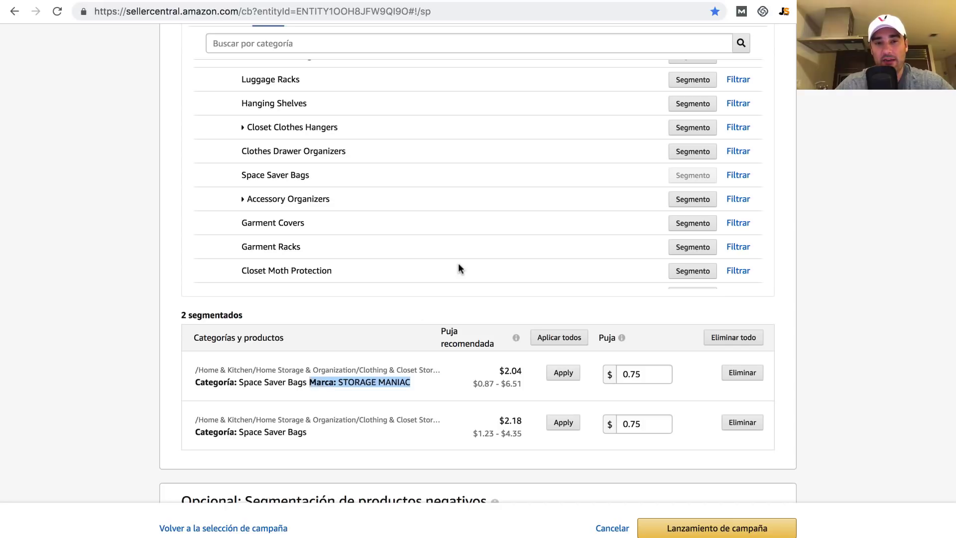
# - Open the filter options for the Space Saver Bags category and select the brands Warp Brothers and AK Plastics
pyautogui.scroll(5, 458, 263)
pyautogui.scroll(-3, 458, 263)
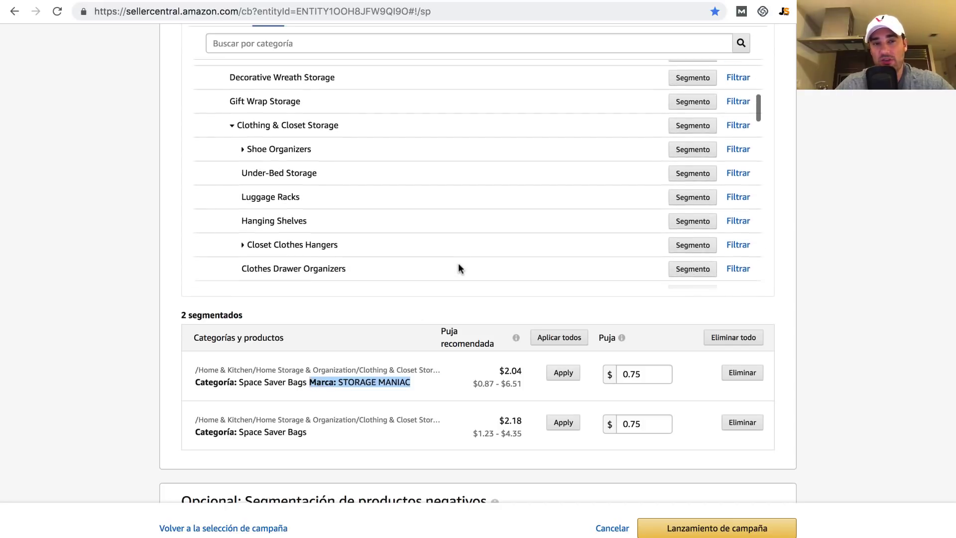
pyautogui.click(737, 220)
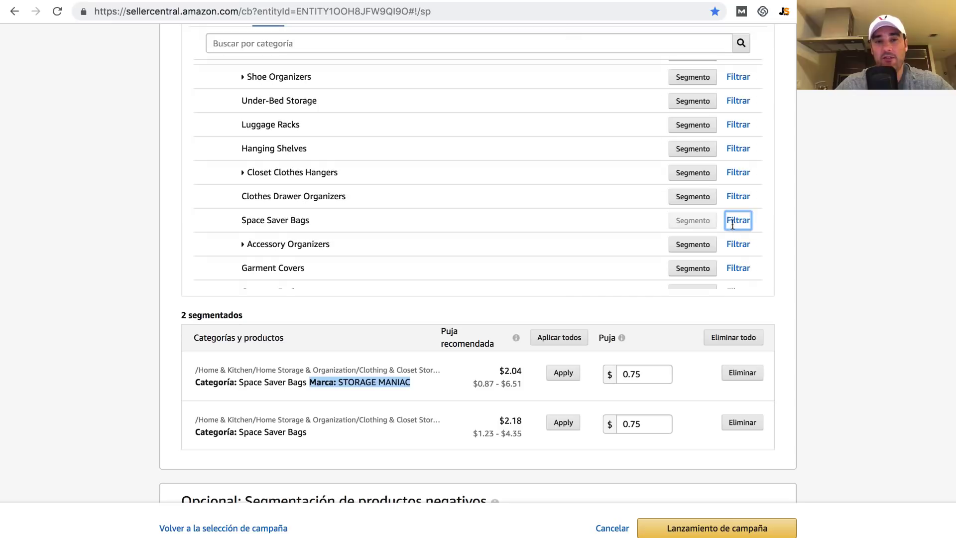
pyautogui.click(485, 69)
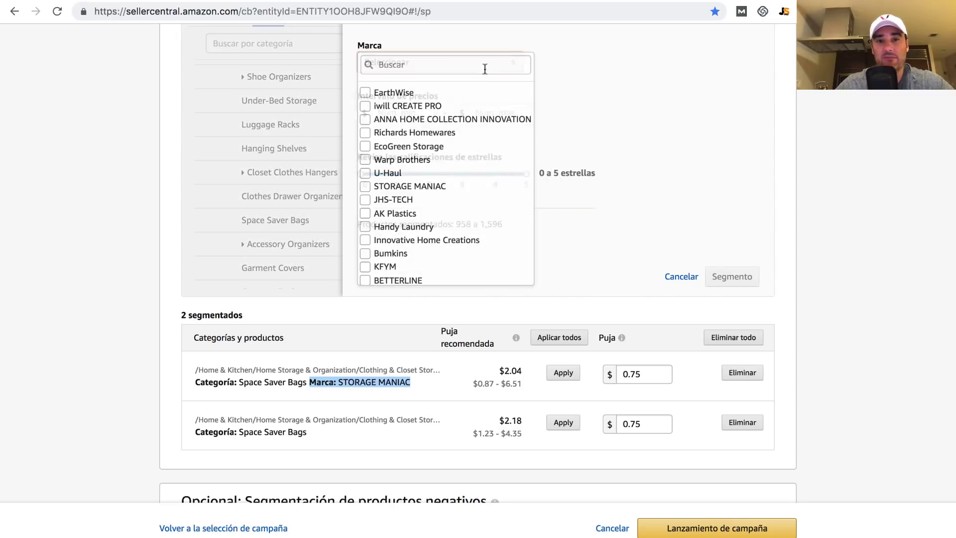
pyautogui.click(427, 161)
pyautogui.click(409, 215)
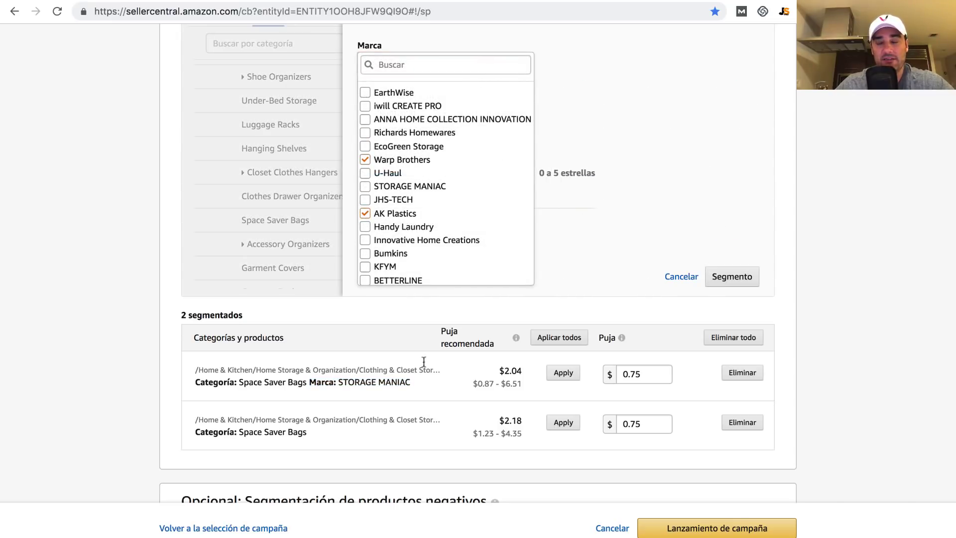
pyautogui.scroll(-1, 417, 379)
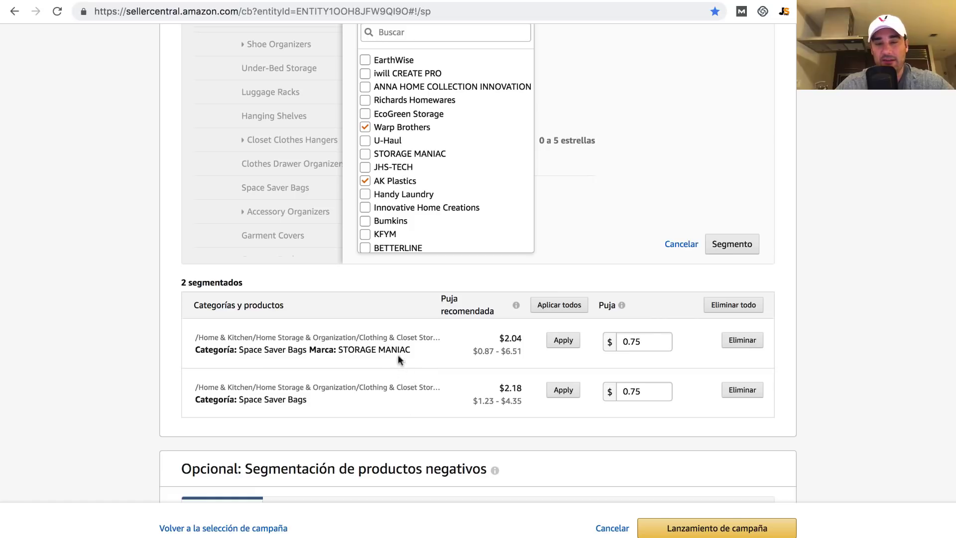
pyautogui.scroll(3, 428, 357)
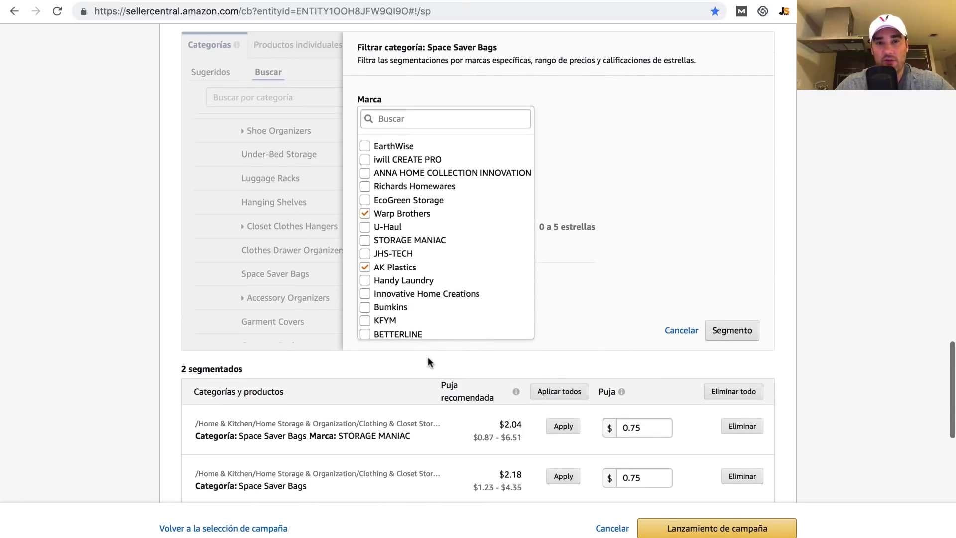
# - Set the category filter's price range to $18.99–$27.99 and check the Lifewit storage bag listing on Amazon
pyautogui.click(615, 291)
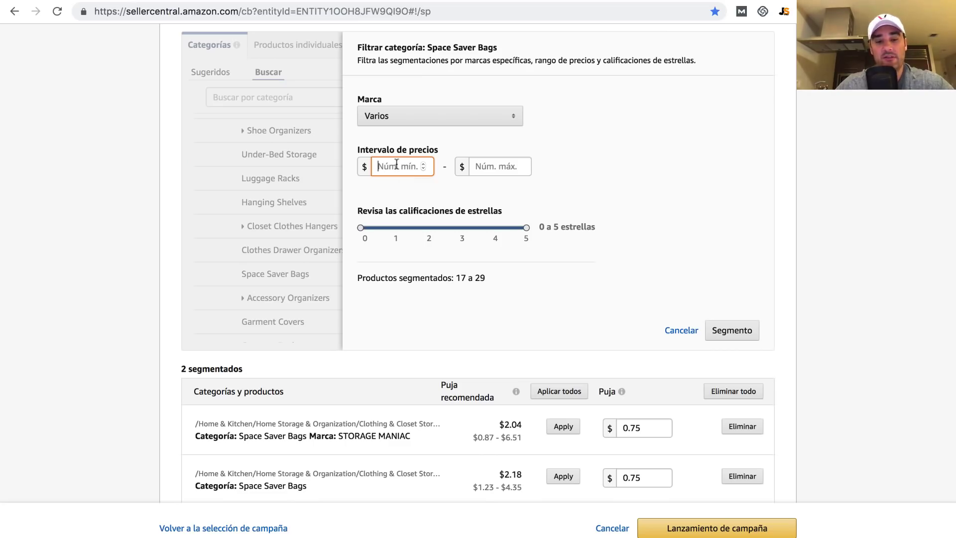
pyautogui.write('18.99')
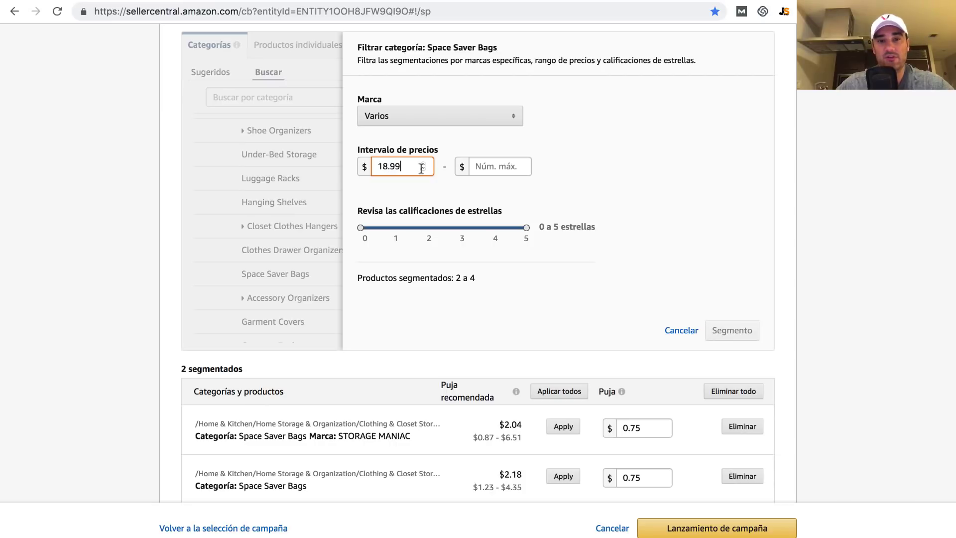
pyautogui.click(480, 167)
pyautogui.write('27')
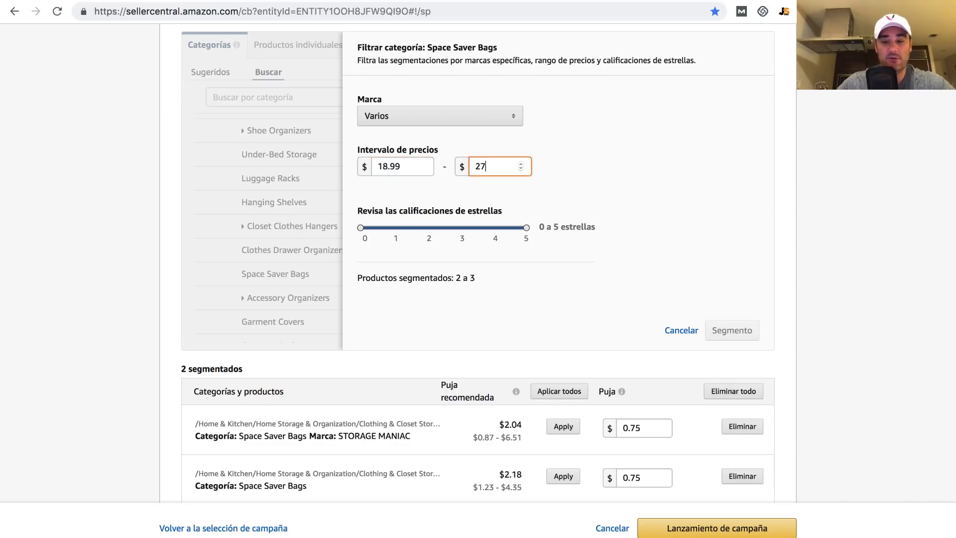
pyautogui.write('.99')
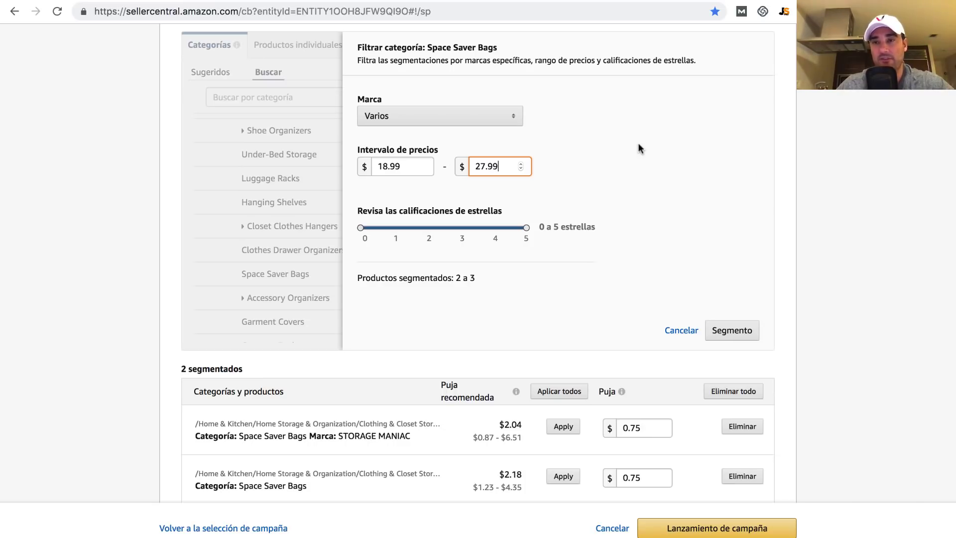
pyautogui.hotkey('ctrl', 'Tab')
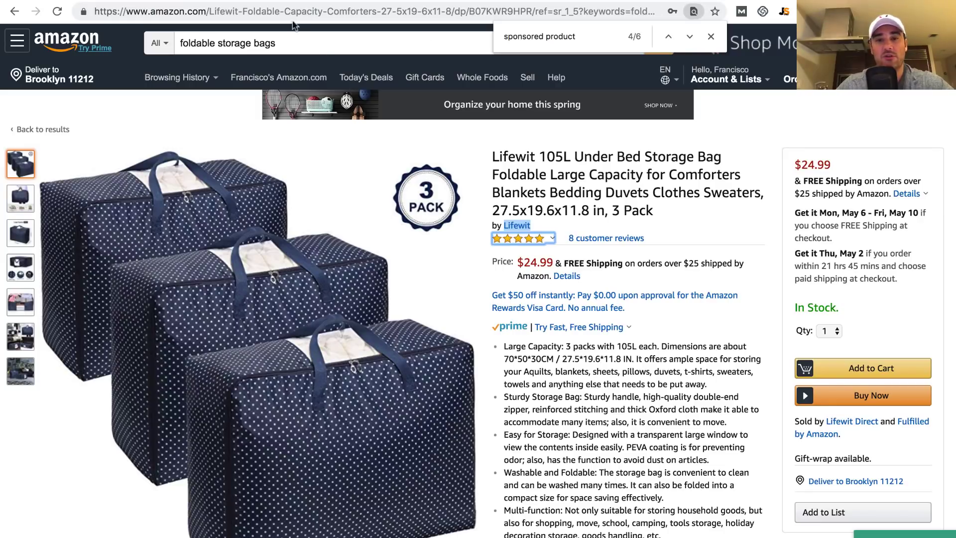
pyautogui.hotkey('ctrl', 'shift', 'Tab')
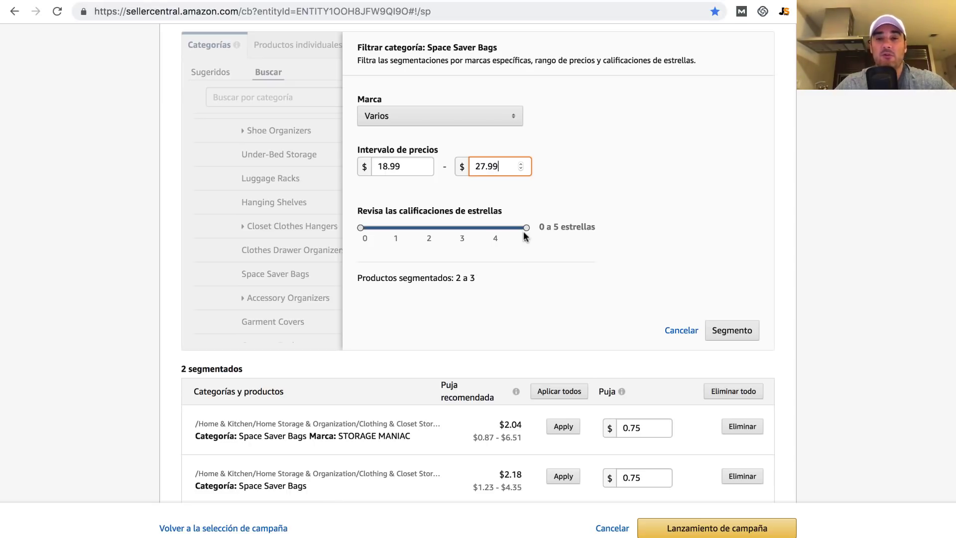
# - Limit the star rating filter to 0 to 4 stars and add the filtered brands as targets
pyautogui.moveTo(526, 228); pyautogui.dragTo(493, 228)
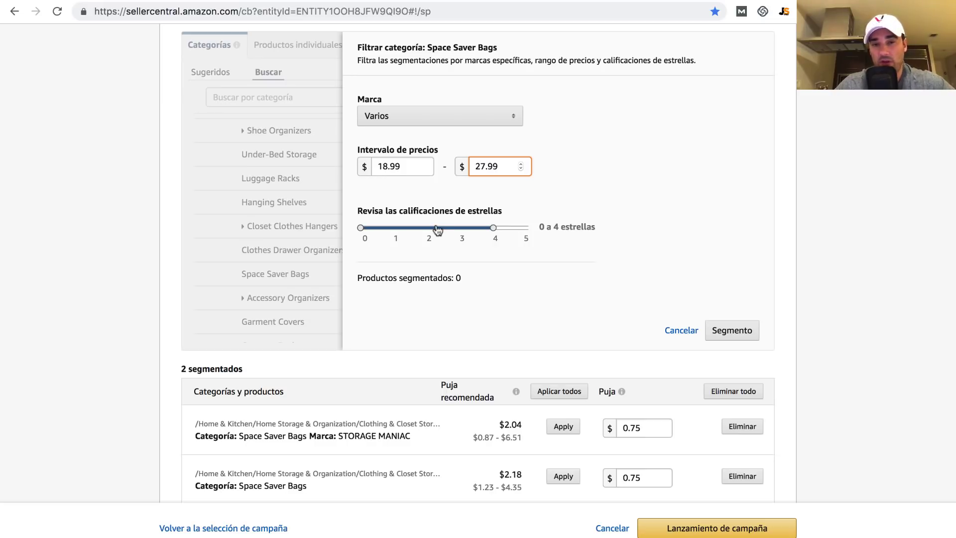
pyautogui.click(732, 330)
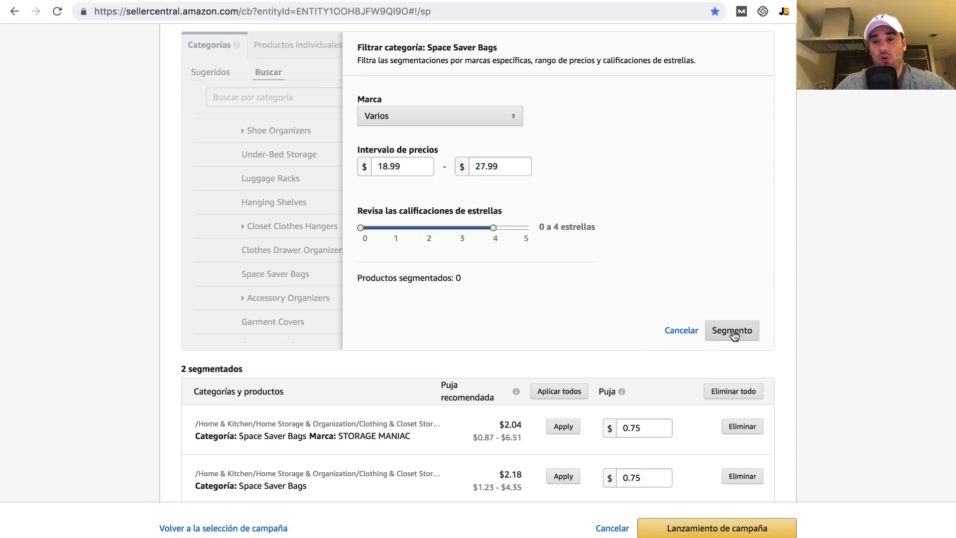
pyautogui.click(732, 330)
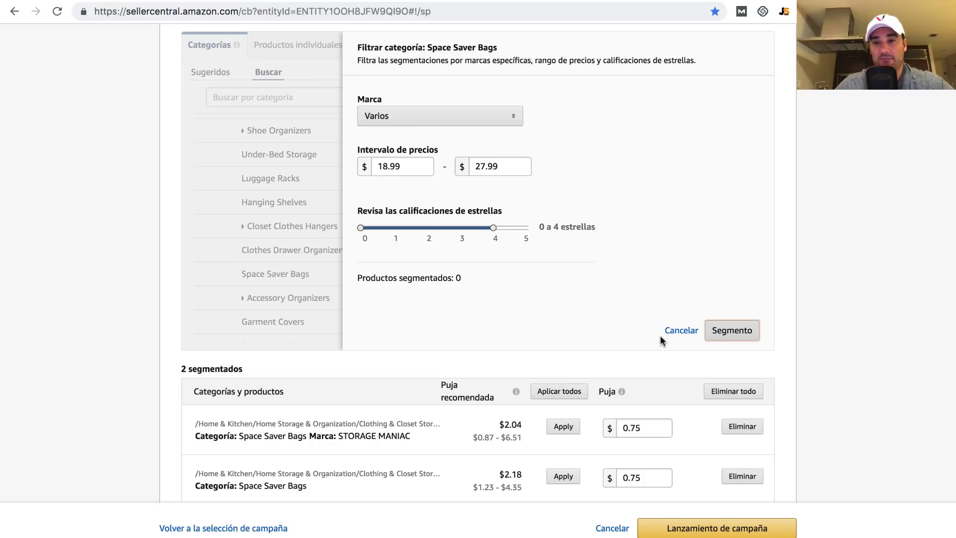
# - Review the brand, price and rating details of the Space Saver Bags targets, plus the optional negative product targeting section
pyautogui.scroll(-2, 504, 252)
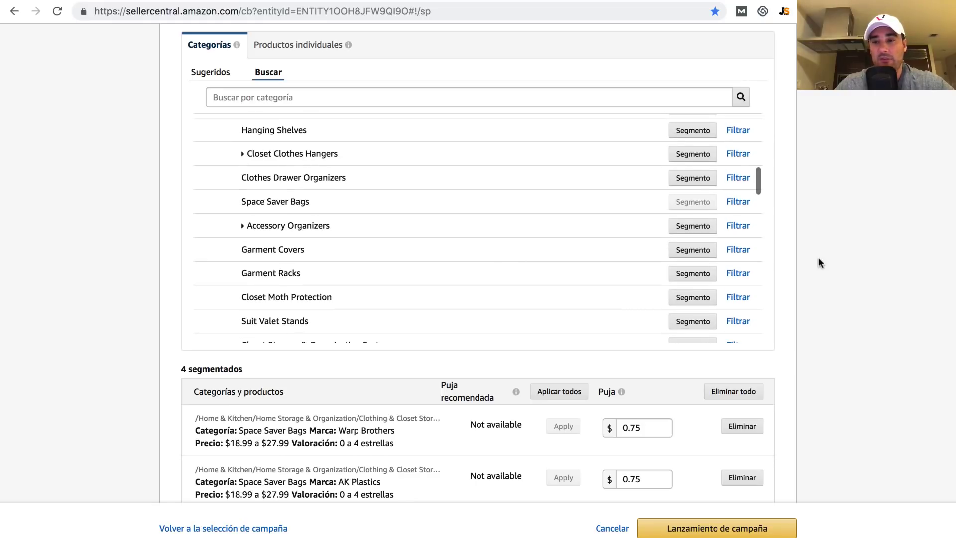
pyautogui.scroll(-4, 819, 262)
pyautogui.scroll(-1, 817, 257)
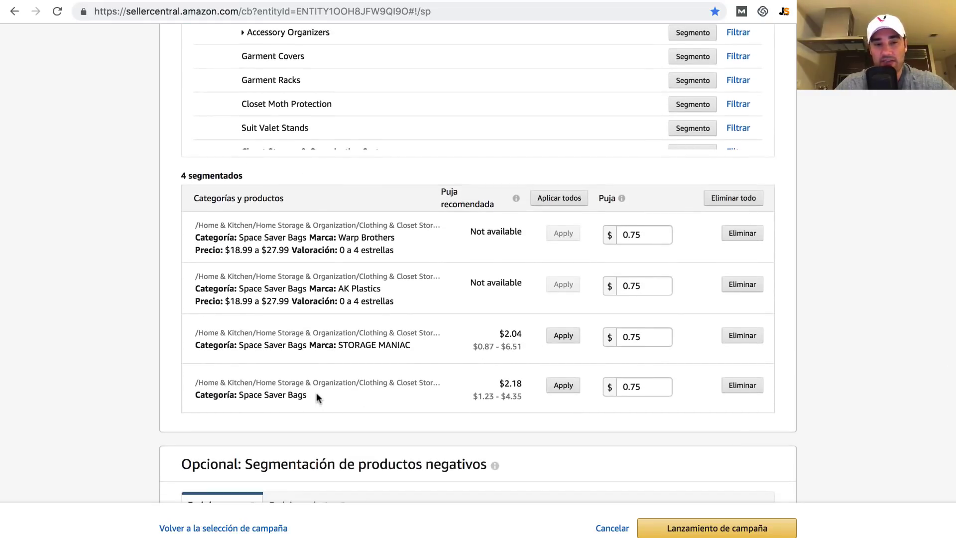
pyautogui.moveTo(316, 392); pyautogui.dragTo(240, 394)
pyautogui.click(420, 344)
pyautogui.moveTo(421, 346); pyautogui.dragTo(344, 346)
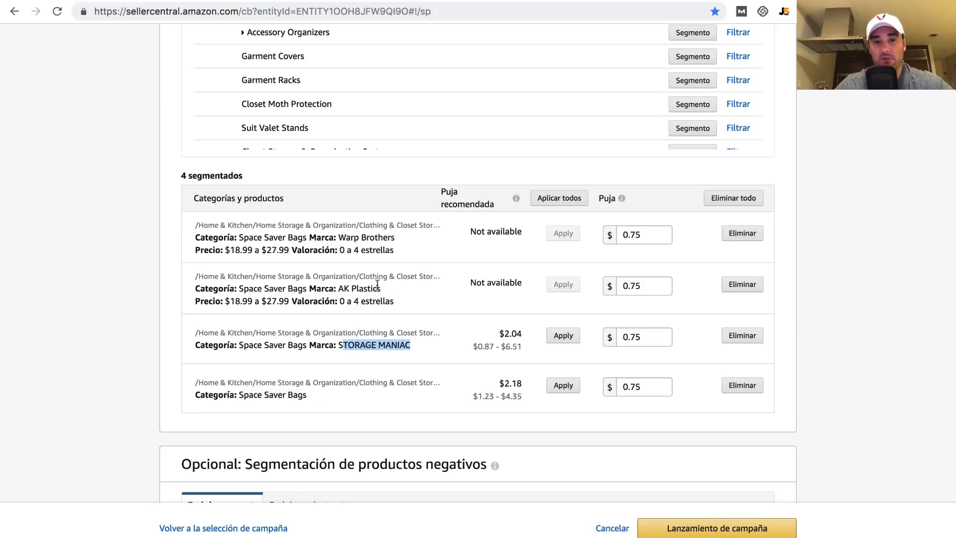
pyautogui.moveTo(384, 288); pyautogui.dragTo(340, 288)
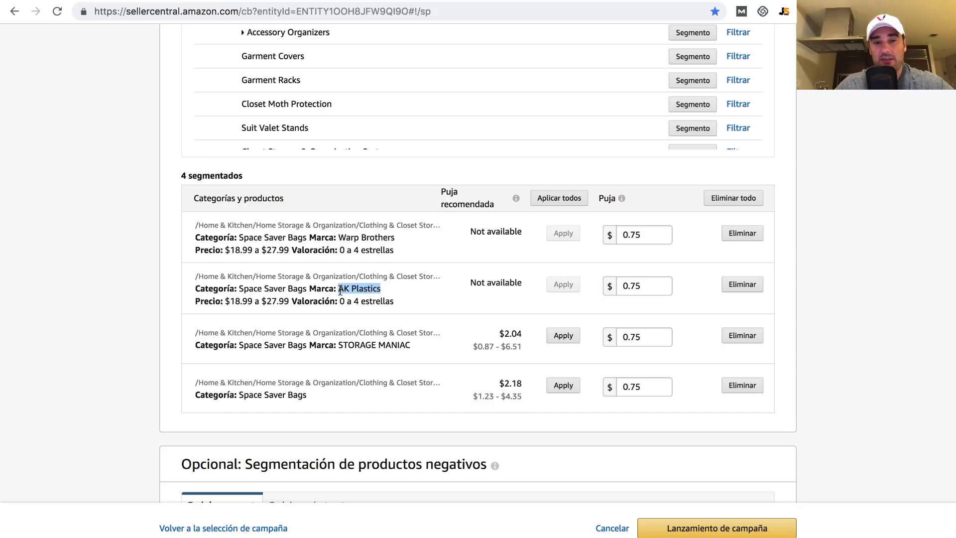
pyautogui.click(405, 301)
pyautogui.moveTo(404, 301); pyautogui.dragTo(226, 301)
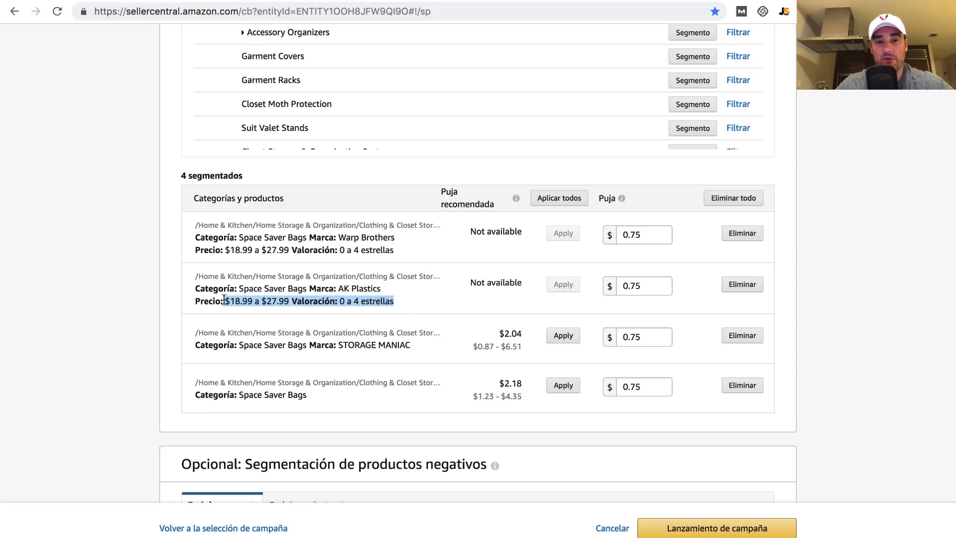
pyautogui.click(402, 249)
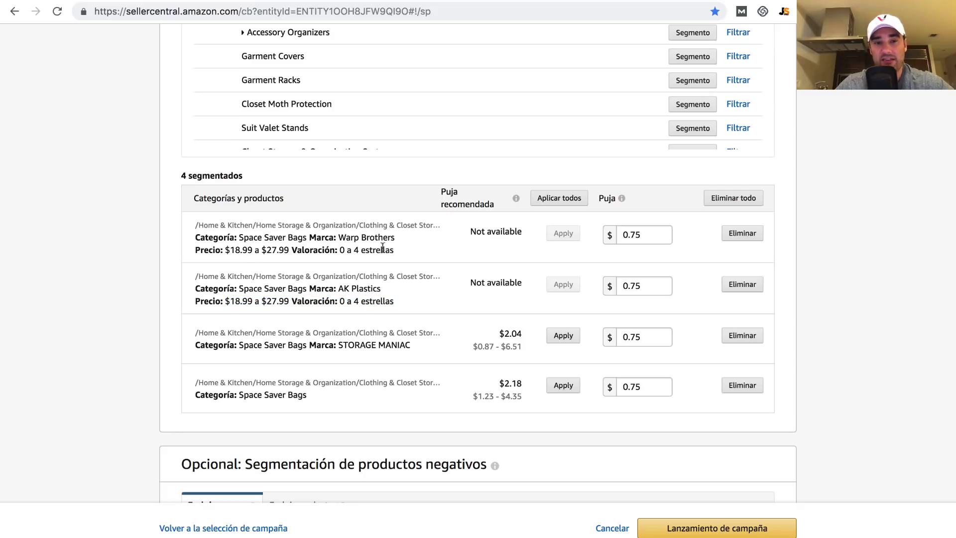
pyautogui.moveTo(251, 259); pyautogui.dragTo(227, 251)
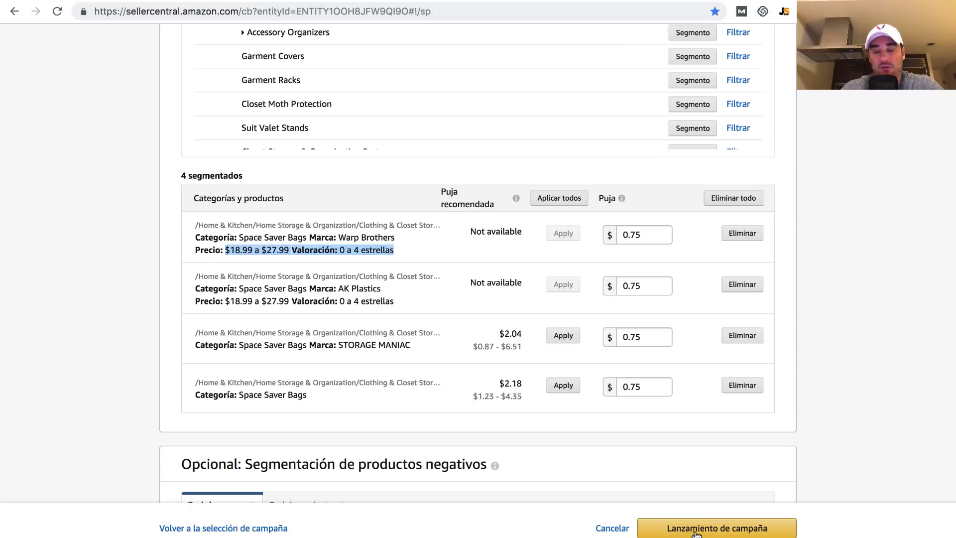
pyautogui.scroll(-7, 436, 319)
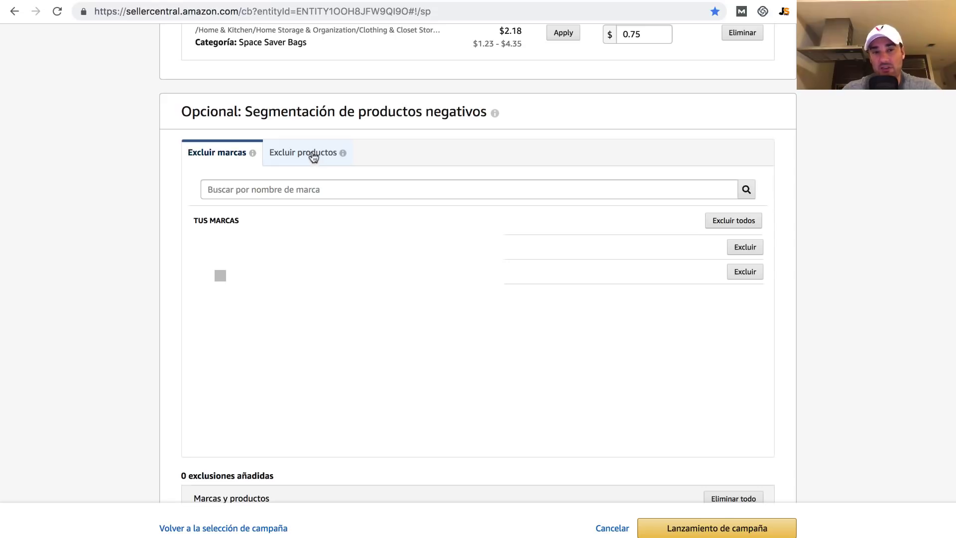
# - Switch to the Dynalist naming notes and copy the ad group 3 name "FBA1234 + SP + ASINS + ITB"
pyautogui.scroll(15, 474, 157)
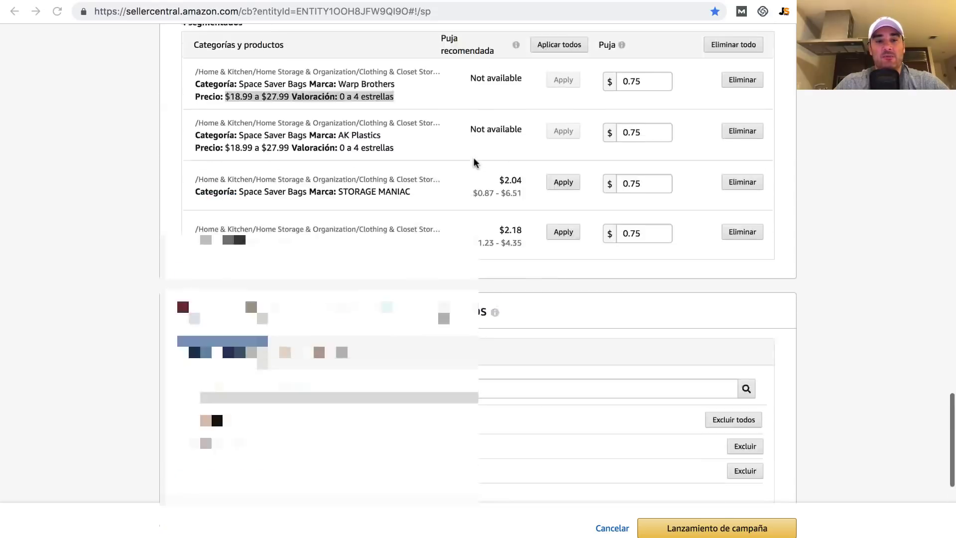
pyautogui.scroll(5, 473, 158)
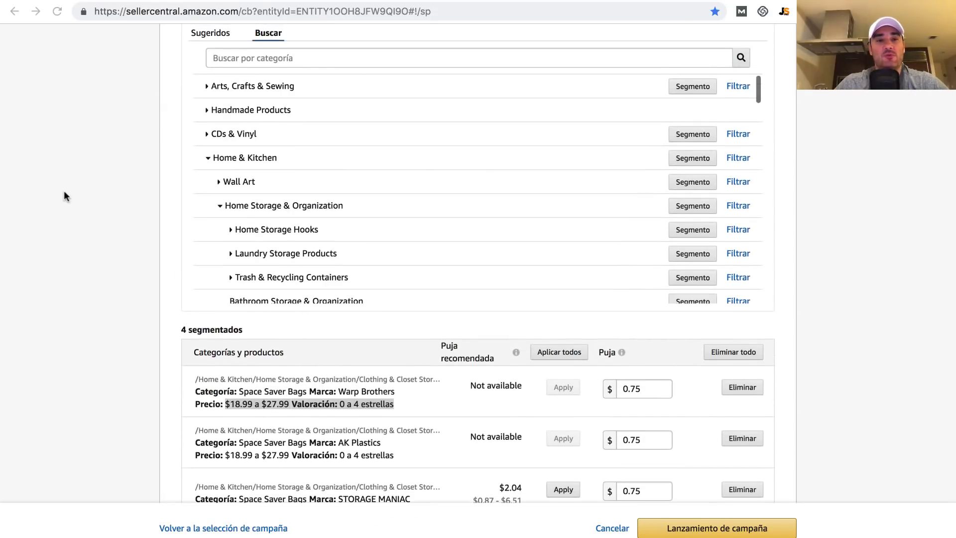
pyautogui.scroll(20, 64, 194)
pyautogui.scroll(6, 65, 195)
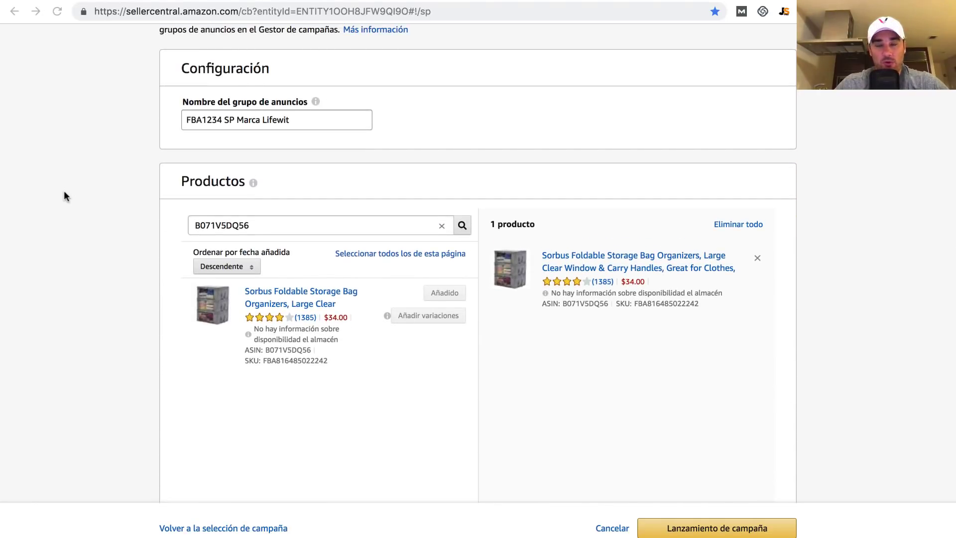
pyautogui.scroll(2, 65, 195)
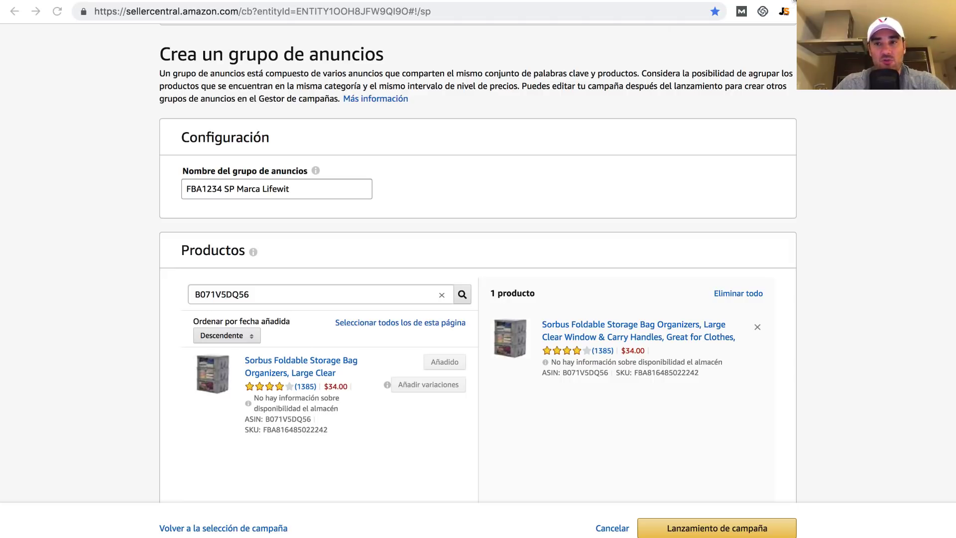
pyautogui.hotkey('ctrl', 'Tab')
pyautogui.click(565, 223)
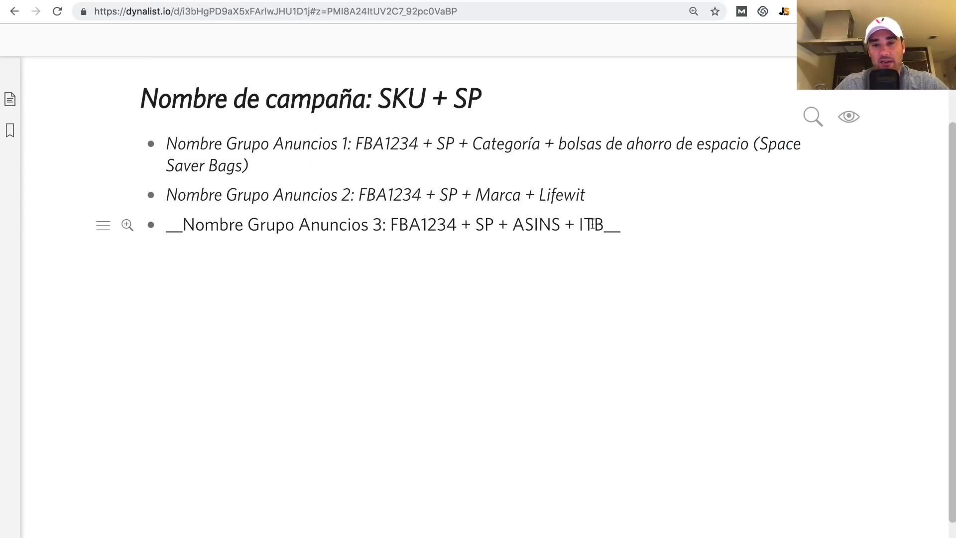
pyautogui.moveTo(601, 224); pyautogui.dragTo(390, 220)
pyautogui.press('super+c')
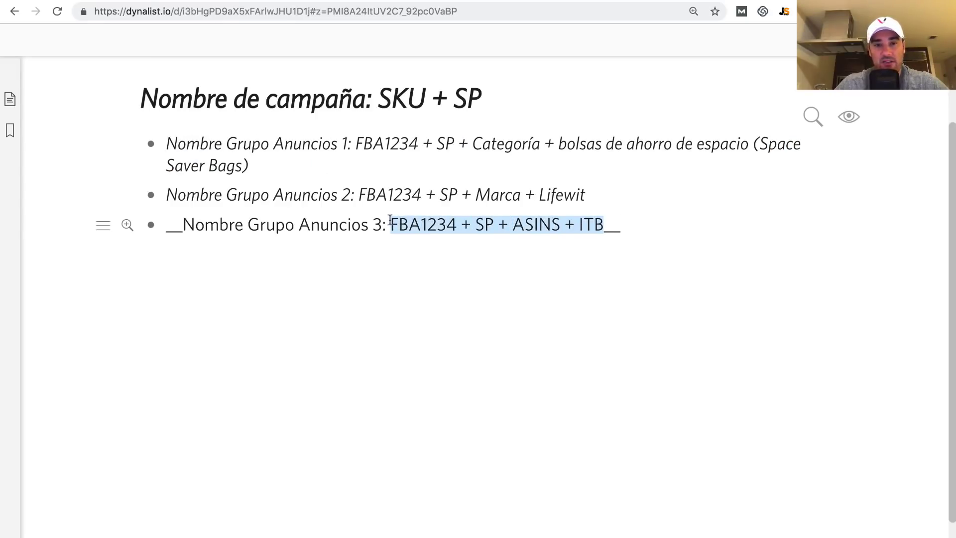
# - Return to Seller Central and rename the ad group to "FBA1234 SP ASINS ITB", using the copied name without its plus signs
pyautogui.click(309, 1)
pyautogui.moveTo(301, 189); pyautogui.dragTo(154, 189)
pyautogui.press('super+v')
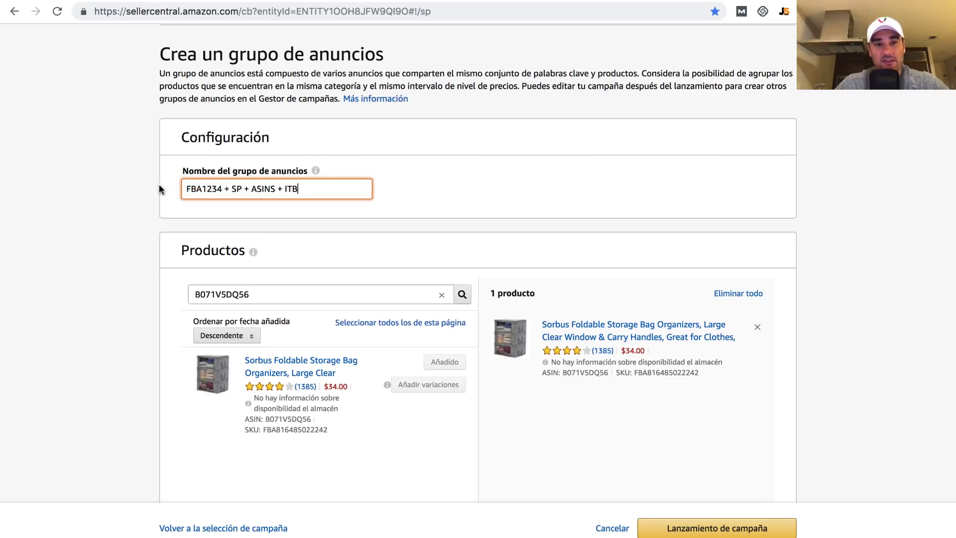
pyautogui.click(231, 189)
pyautogui.press('BackSpace')
pyautogui.press('BackSpace')
pyautogui.click(243, 189)
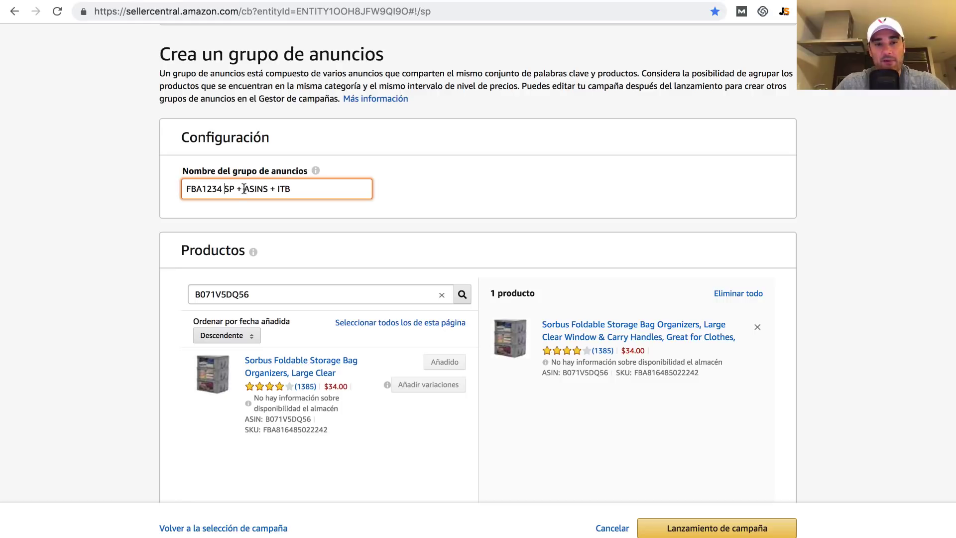
pyautogui.press('BackSpace')
pyautogui.press('BackSpace')
pyautogui.click(270, 189)
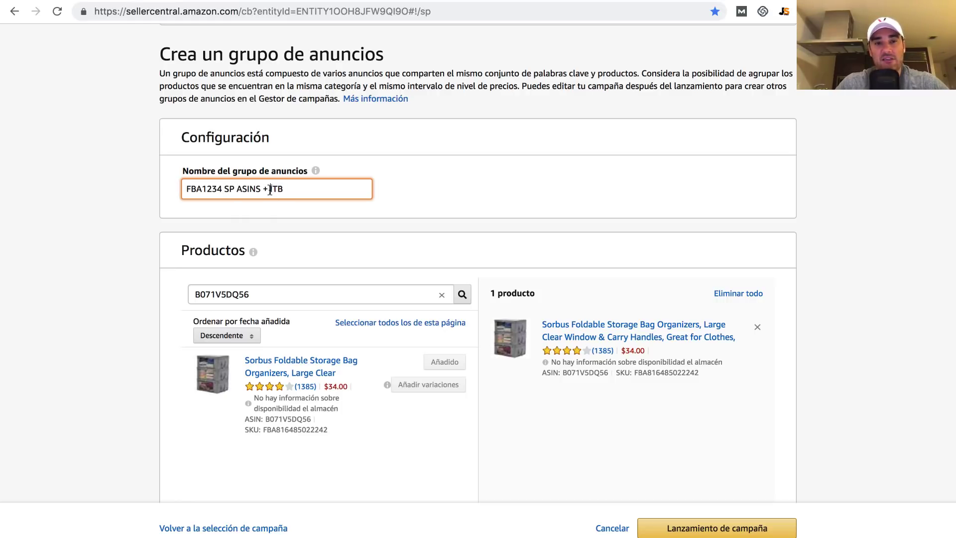
pyautogui.press('BackSpace')
pyautogui.press('BackSpace')
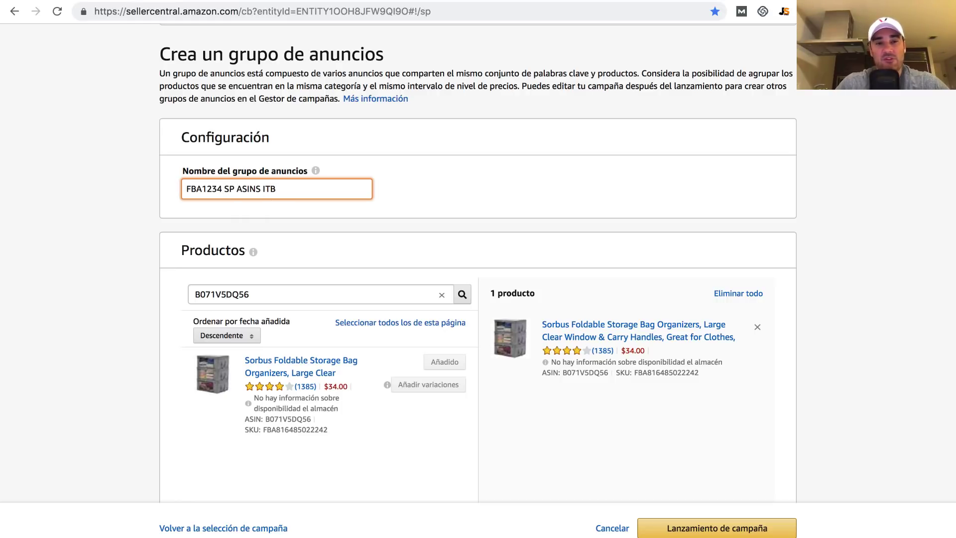
pyautogui.doubleClick(272, 189)
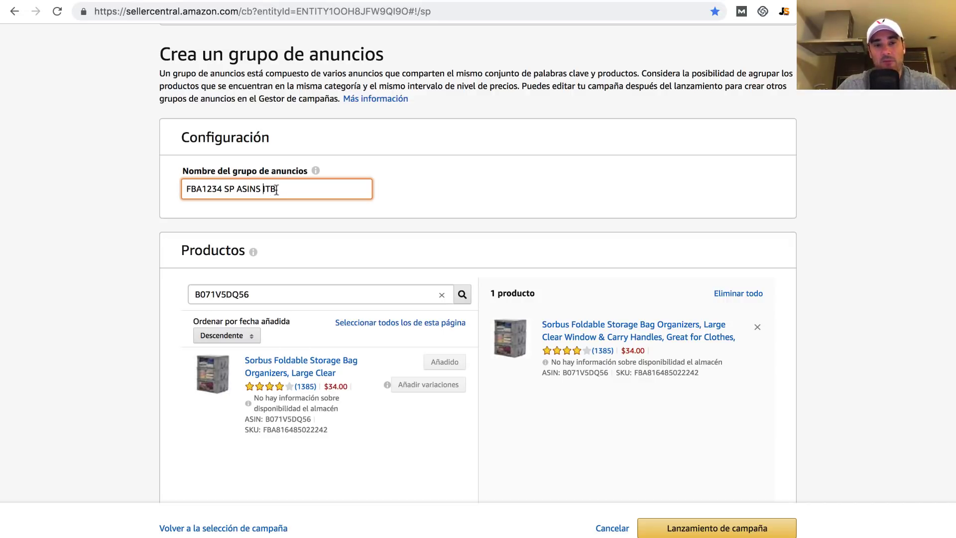
pyautogui.click(282, 189)
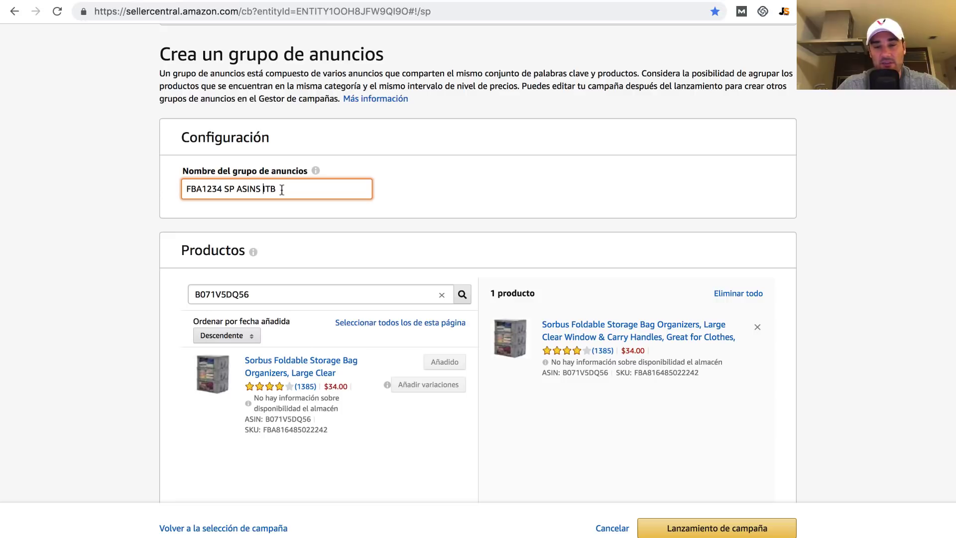
pyautogui.click(131, 157)
# - Switch the product targeting from categories to individual products and show the suggested products
pyautogui.scroll(-10, 130, 157)
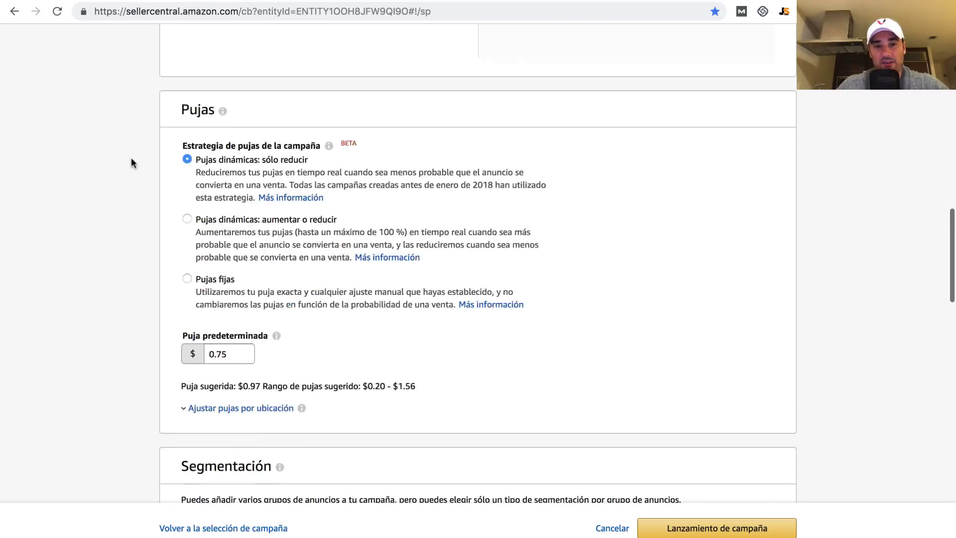
pyautogui.scroll(-6, 131, 158)
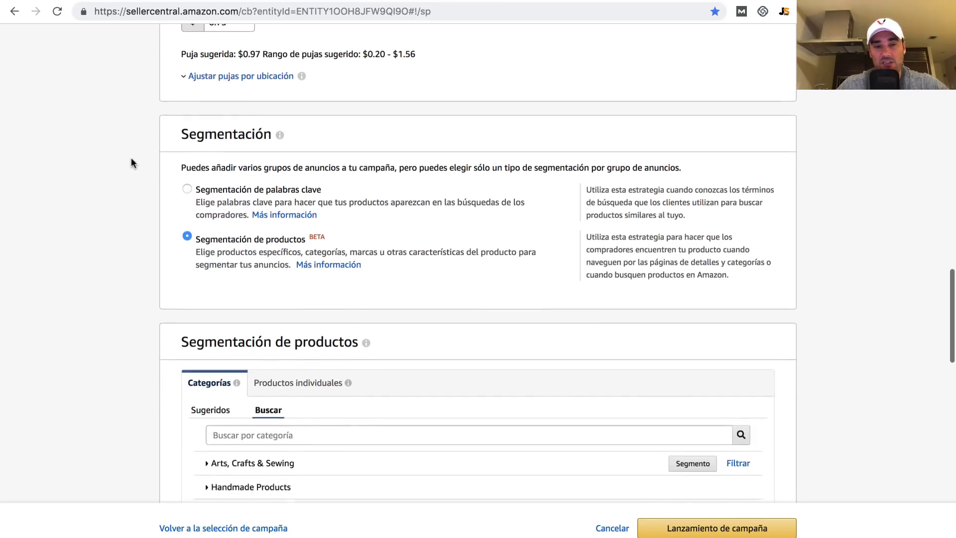
pyautogui.scroll(-5, 131, 157)
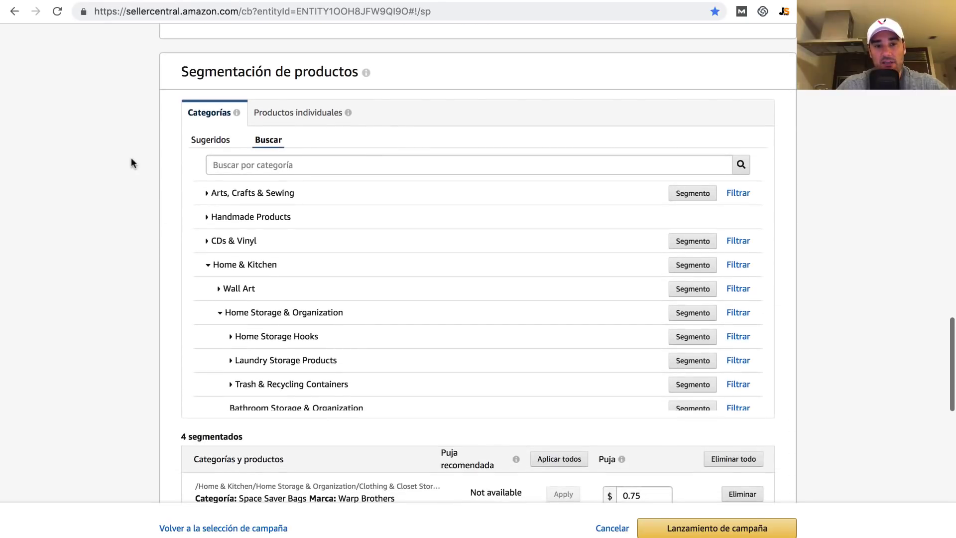
pyautogui.scroll(3, 131, 157)
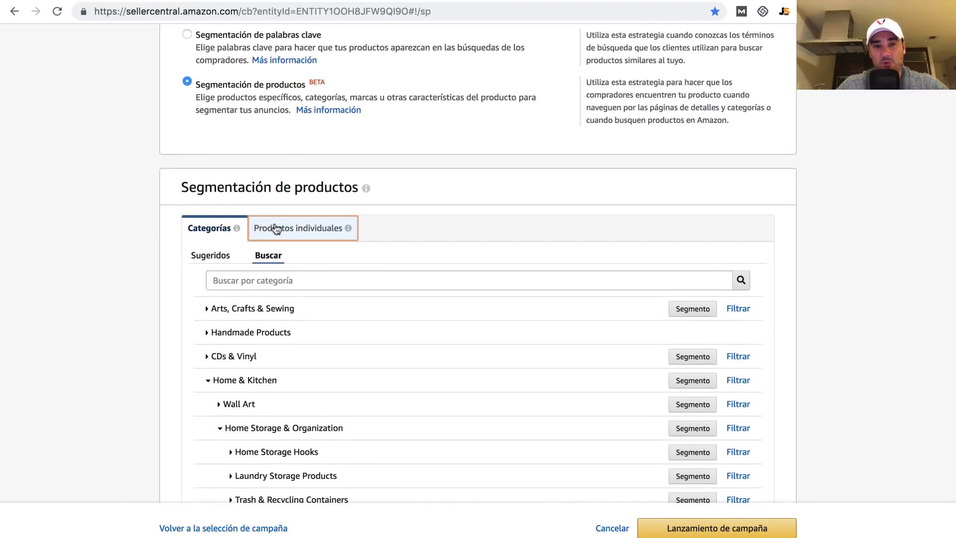
pyautogui.click(278, 227)
pyautogui.scroll(-3, 103, 150)
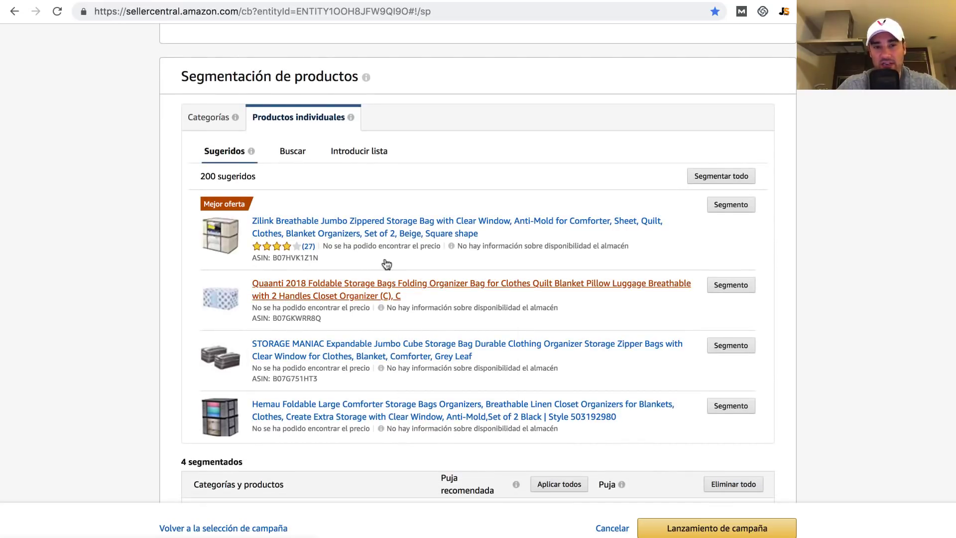
# - Open the ASIN list entry for individual product targeting and enlarge its text box
pyautogui.click(292, 152)
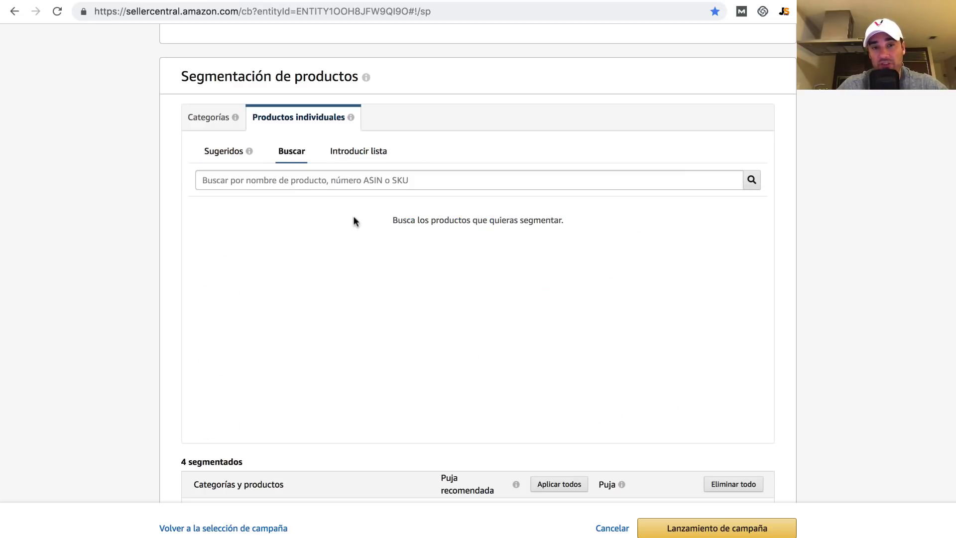
pyautogui.click(361, 154)
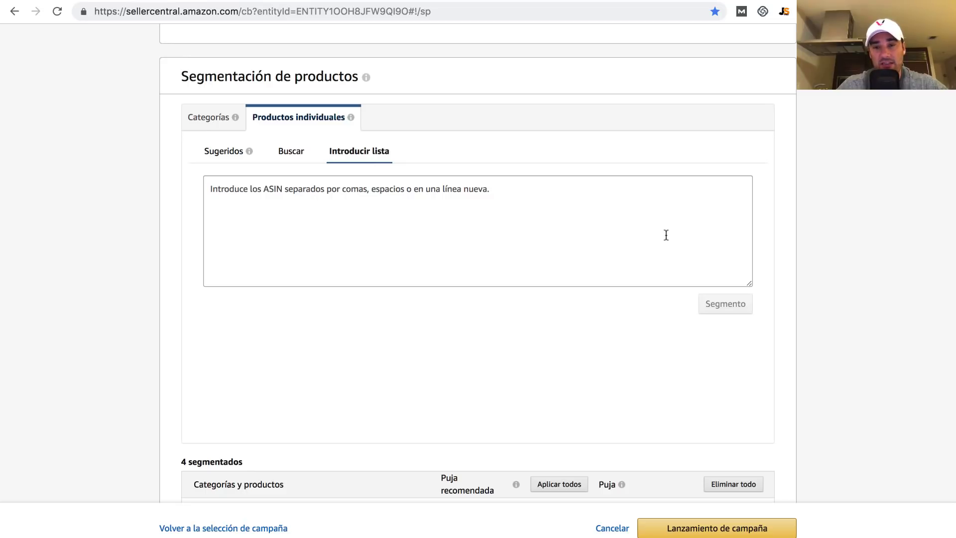
pyautogui.moveTo(749, 285); pyautogui.dragTo(750, 403)
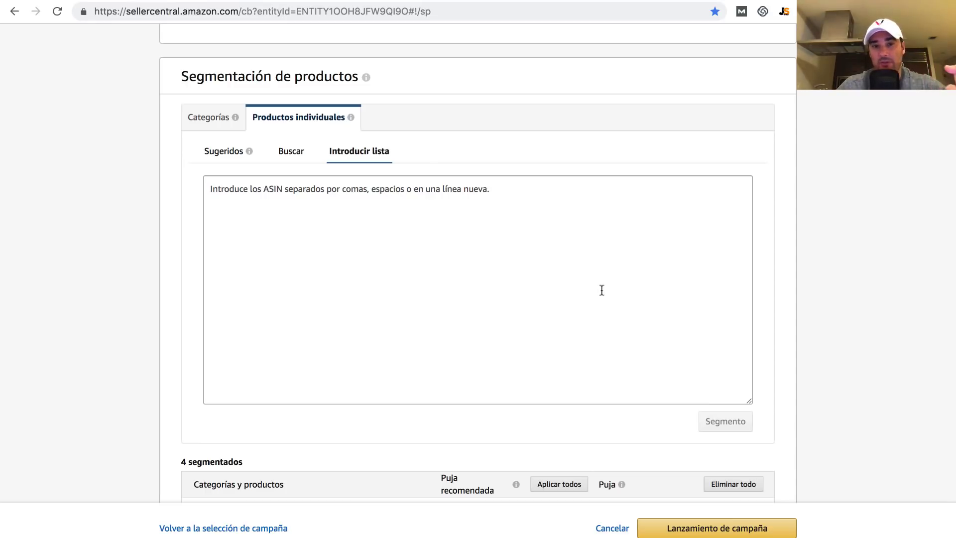
# - Switch to the Sponsored Product search term report in Excel and look through its rows of campaigns and customer search terms
pyautogui.press('super+Tab')
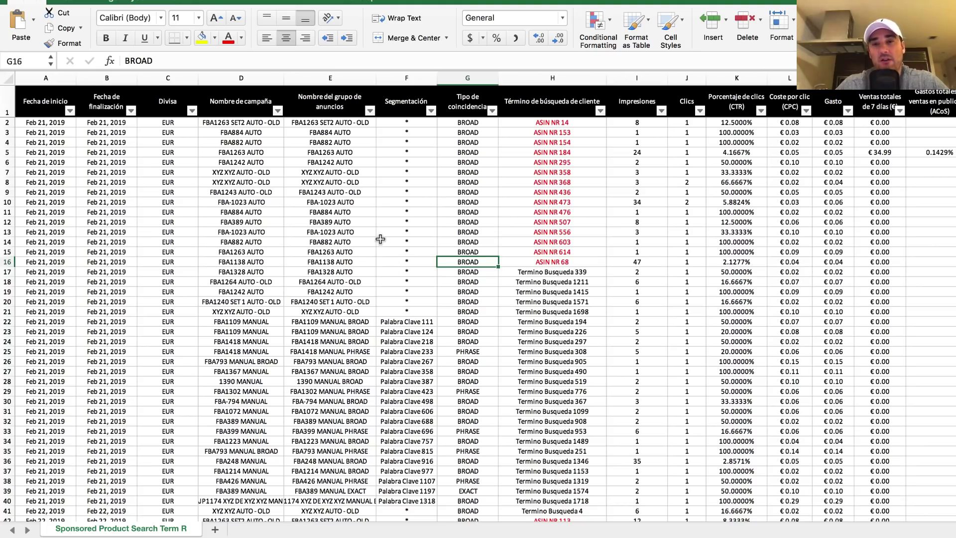
pyautogui.scroll(-20, 352, 194)
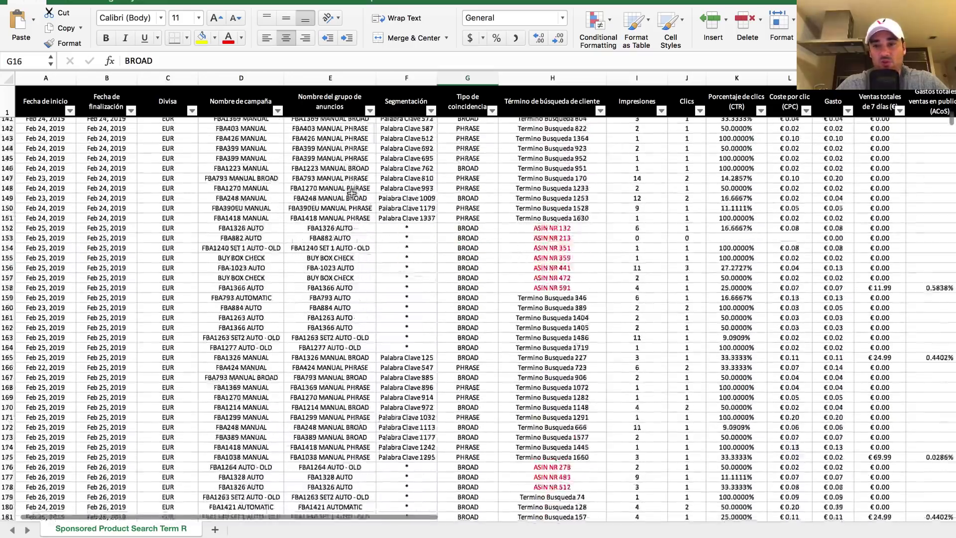
pyautogui.scroll(-20, 352, 194)
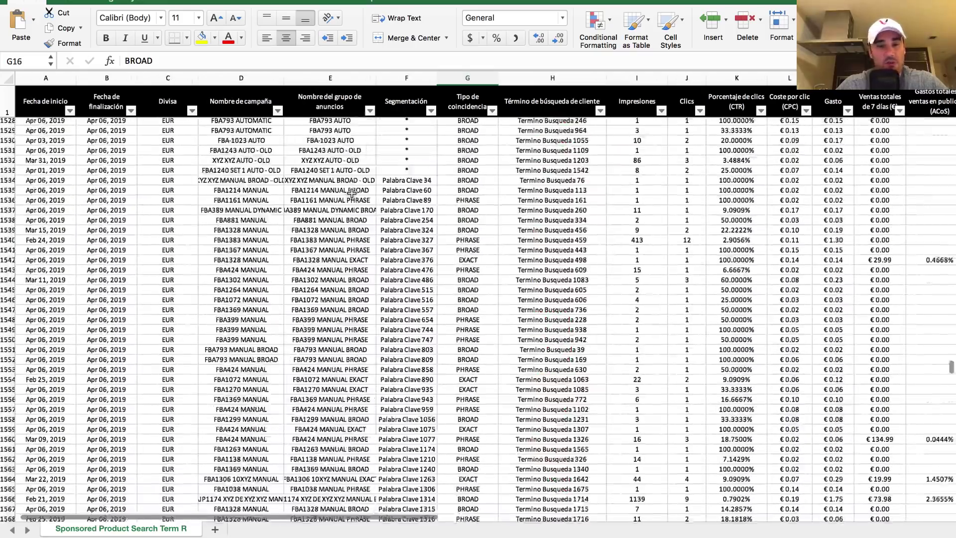
pyautogui.scroll(20, 352, 194)
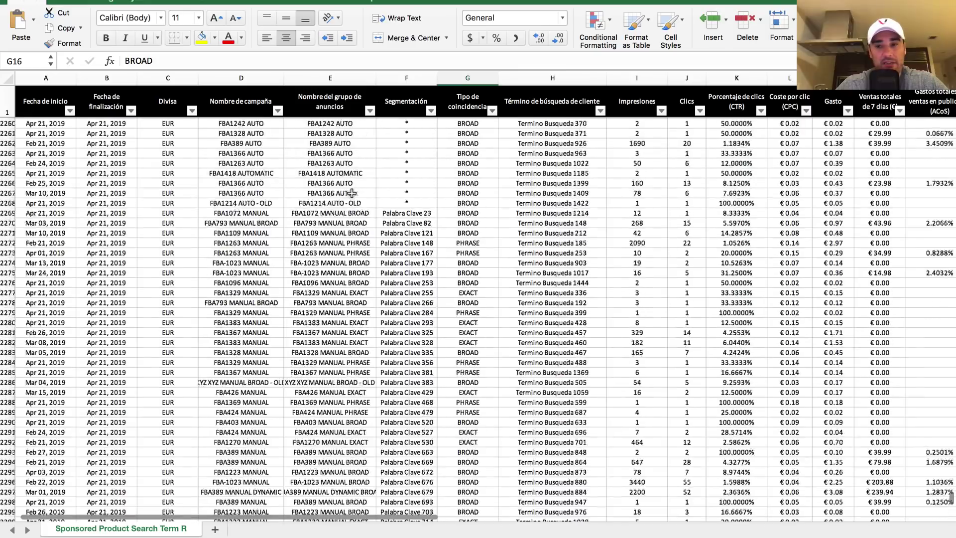
pyautogui.scroll(20, 353, 193)
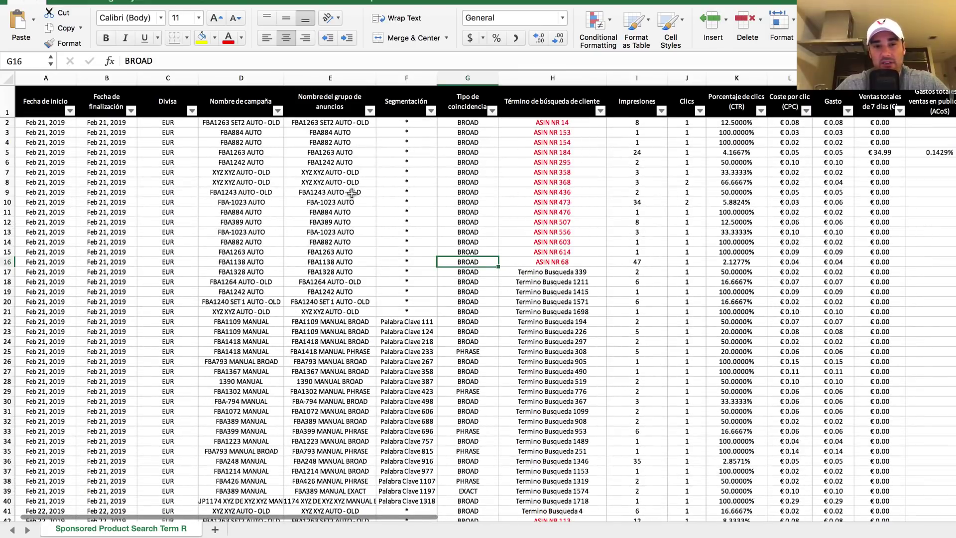
pyautogui.click(263, 199)
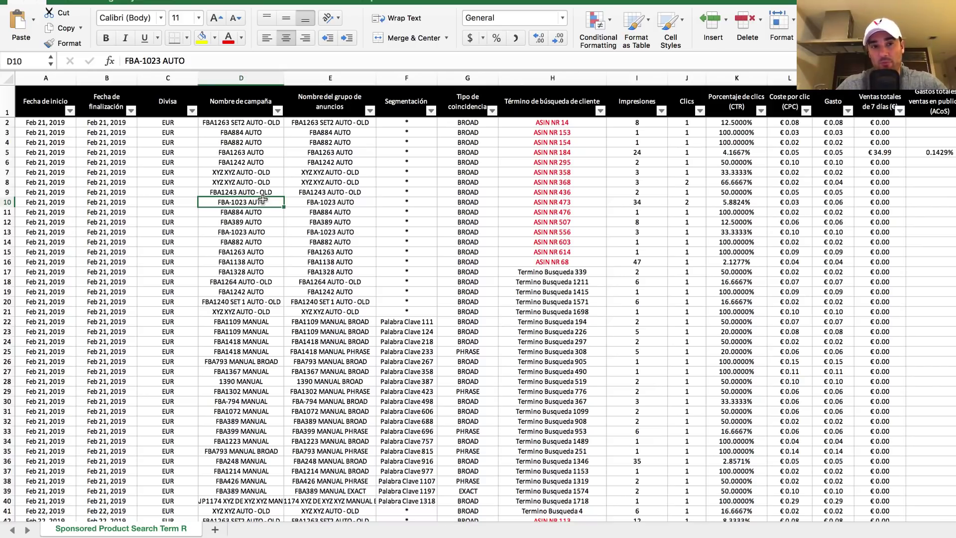
pyautogui.click(301, 181)
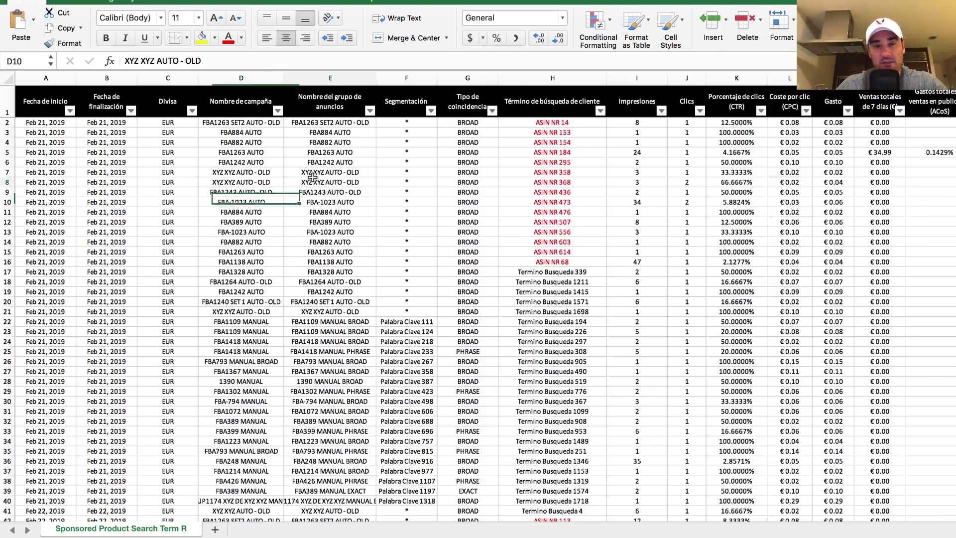
# - Filter the campaign name column to FBA-1023 AUTO, FBA1138 AUTO, FBA1214 AUTO - OLD, FBA1223 AUTO, FBA1242 AUTO and FBA1243 AUTO - OLD
pyautogui.click(278, 111)
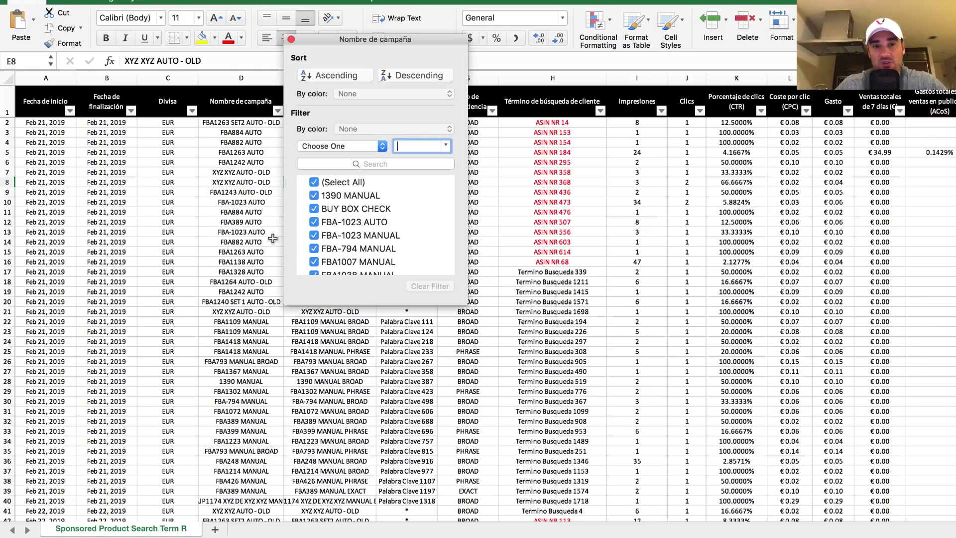
pyautogui.click(342, 182)
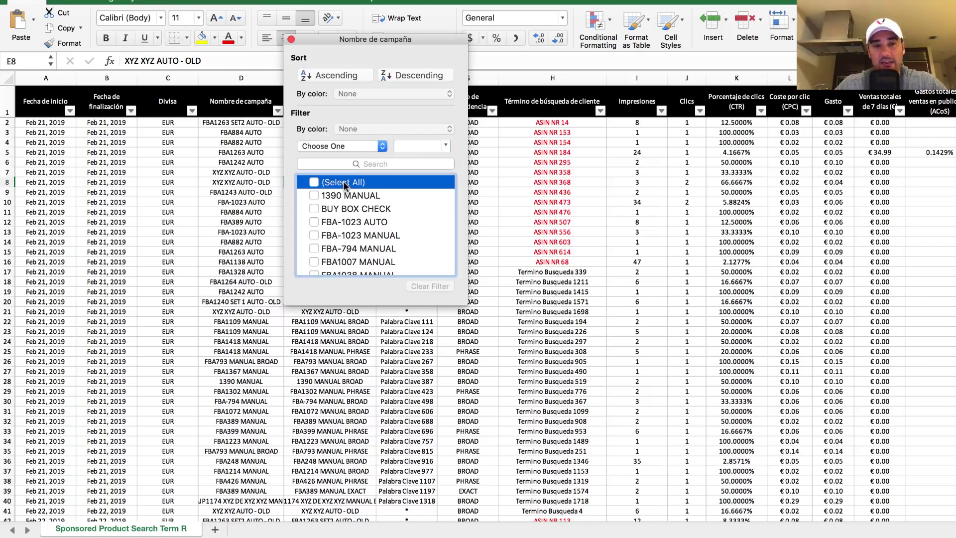
pyautogui.click(355, 223)
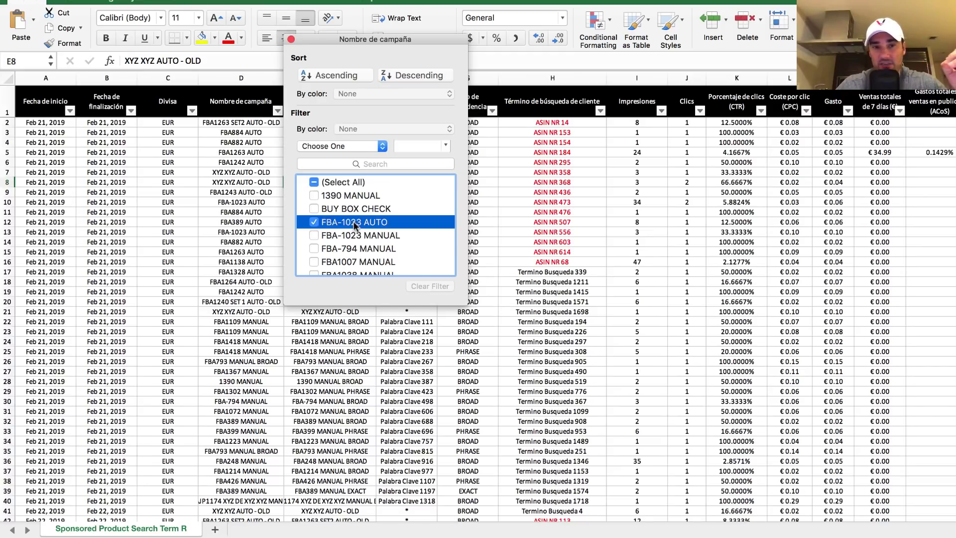
pyautogui.scroll(-2, 356, 232)
pyautogui.scroll(-5, 356, 234)
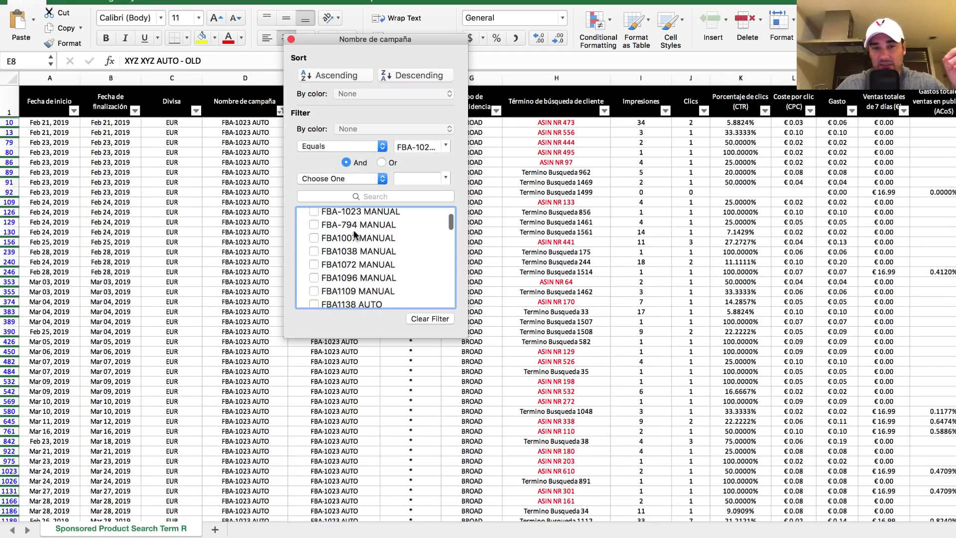
pyautogui.click(365, 251)
pyautogui.scroll(-5, 365, 252)
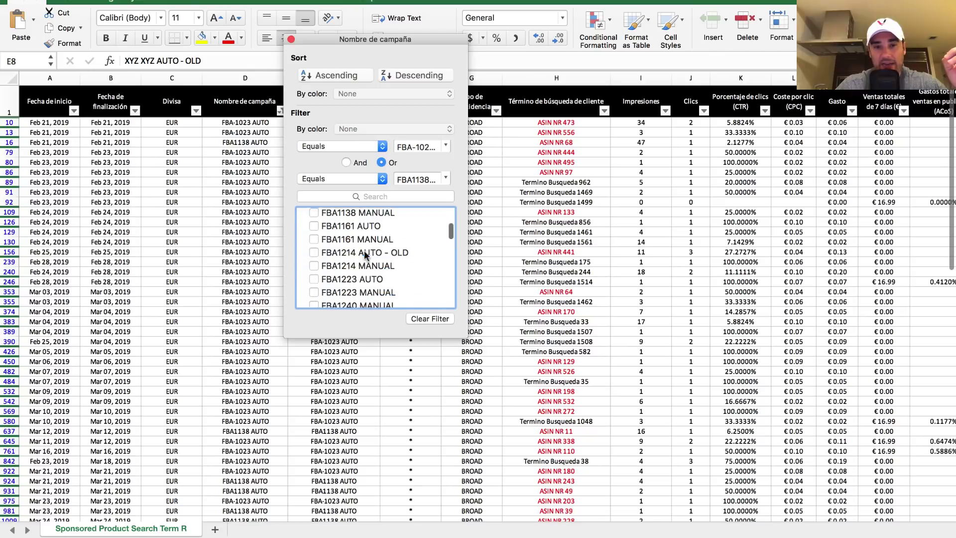
pyautogui.click(370, 239)
pyautogui.click(371, 232)
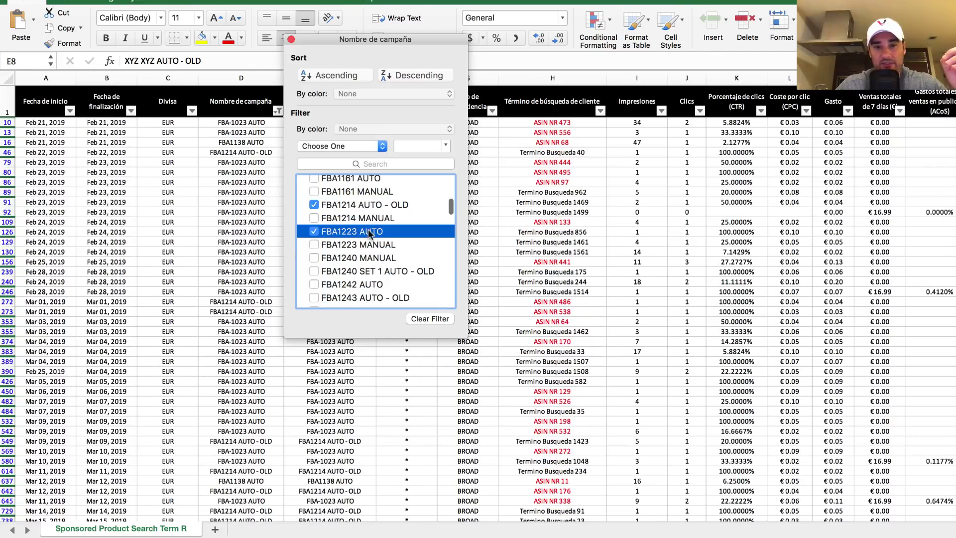
pyautogui.scroll(-1, 375, 273)
pyautogui.click(375, 269)
pyautogui.click(374, 282)
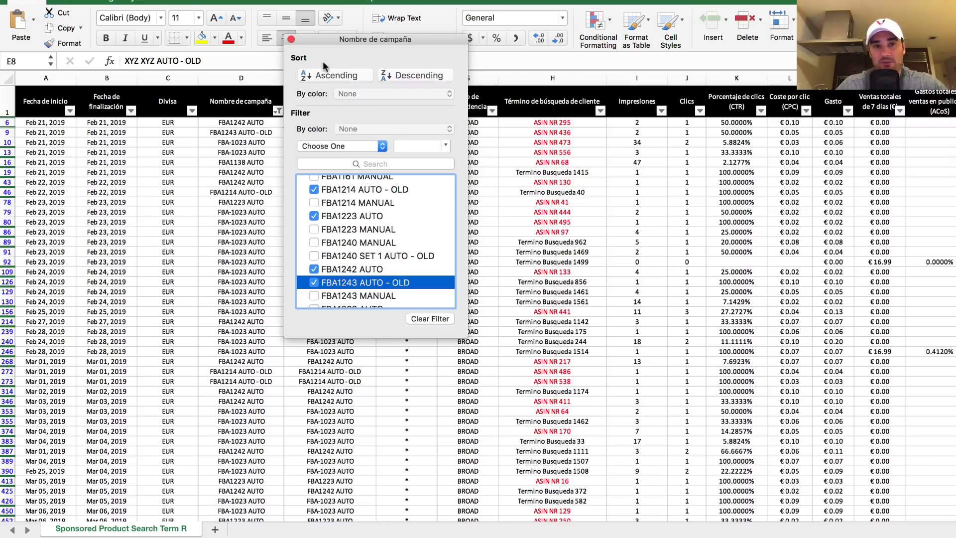
pyautogui.click(291, 38)
# - Examine the campaign name, ad group name, match type and customer search term columns of the filtered report
pyautogui.click(277, 232)
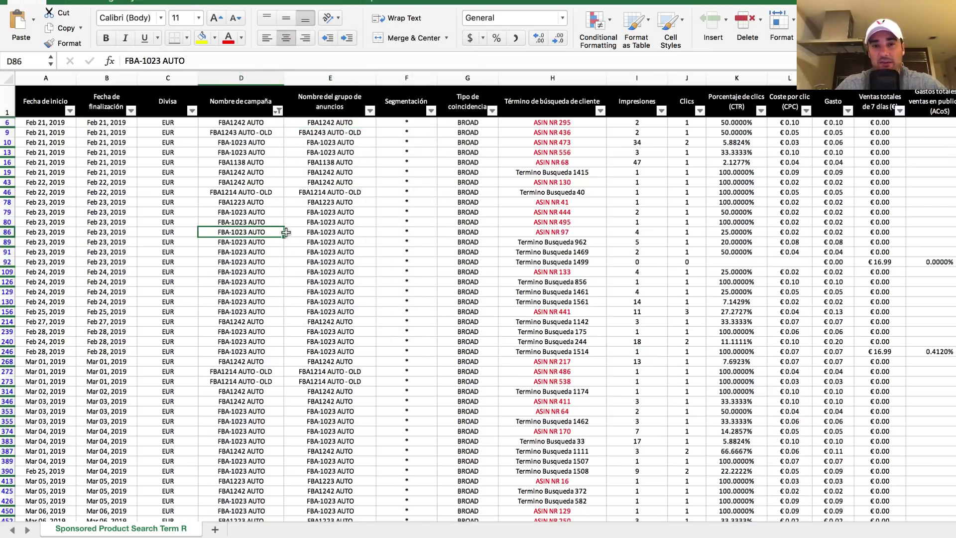
pyautogui.click(258, 80)
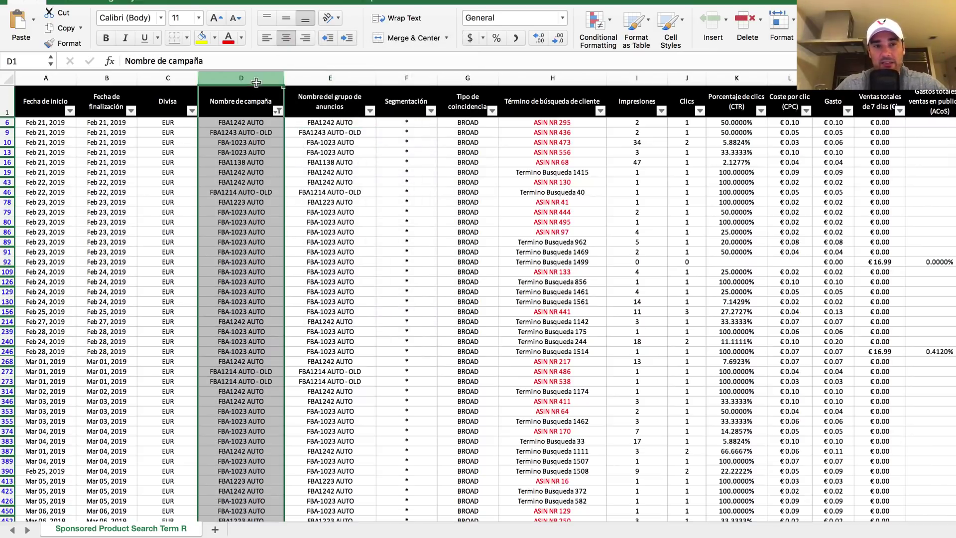
pyautogui.click(323, 79)
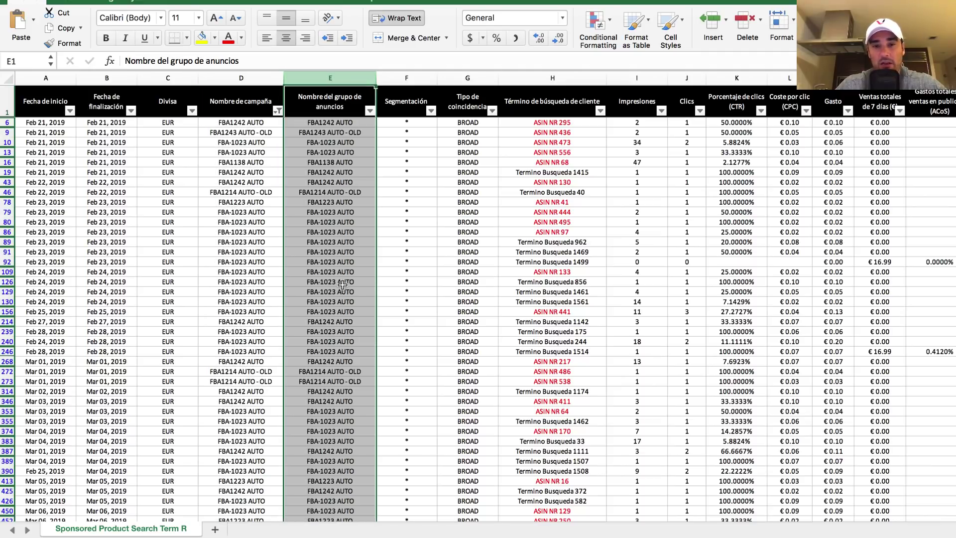
pyautogui.click(473, 77)
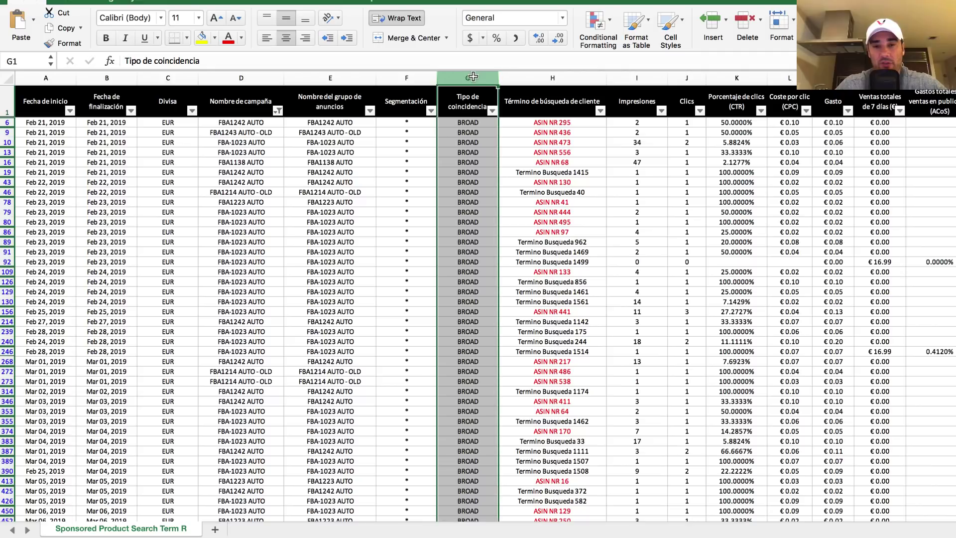
pyautogui.click(463, 212)
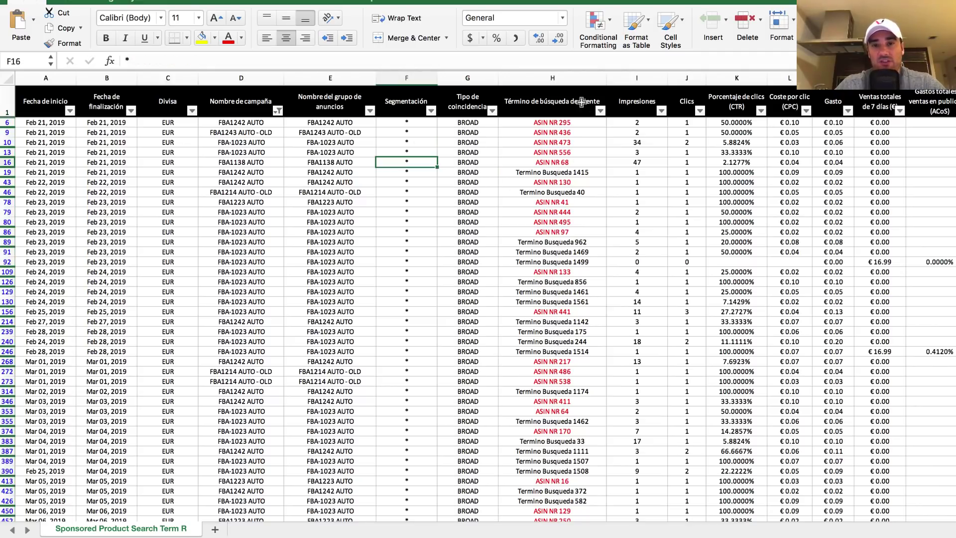
pyautogui.click(568, 77)
pyautogui.moveTo(568, 77); pyautogui.dragTo(547, 125)
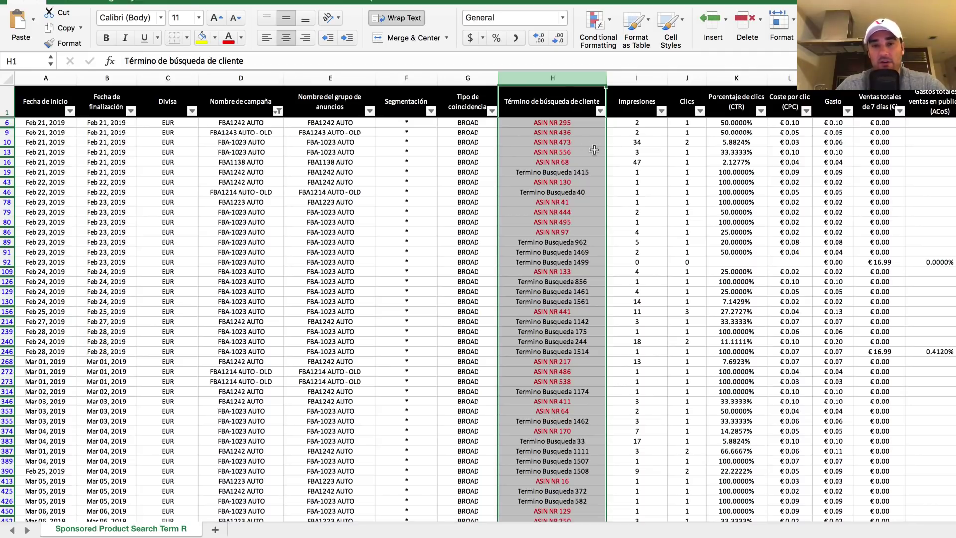
pyautogui.click(563, 133)
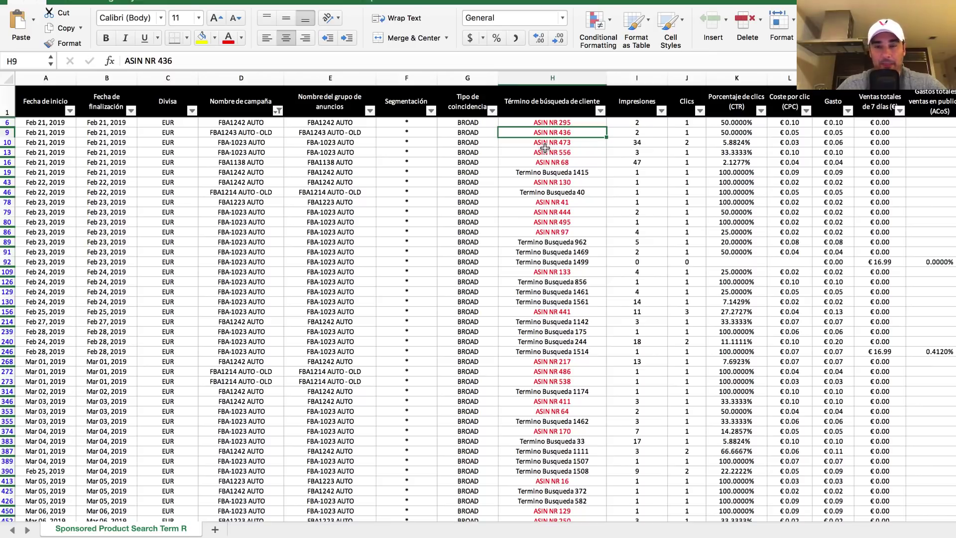
# - Colour the text of the 7-day total orders column red
pyautogui.hscroll(5, 642, 166)
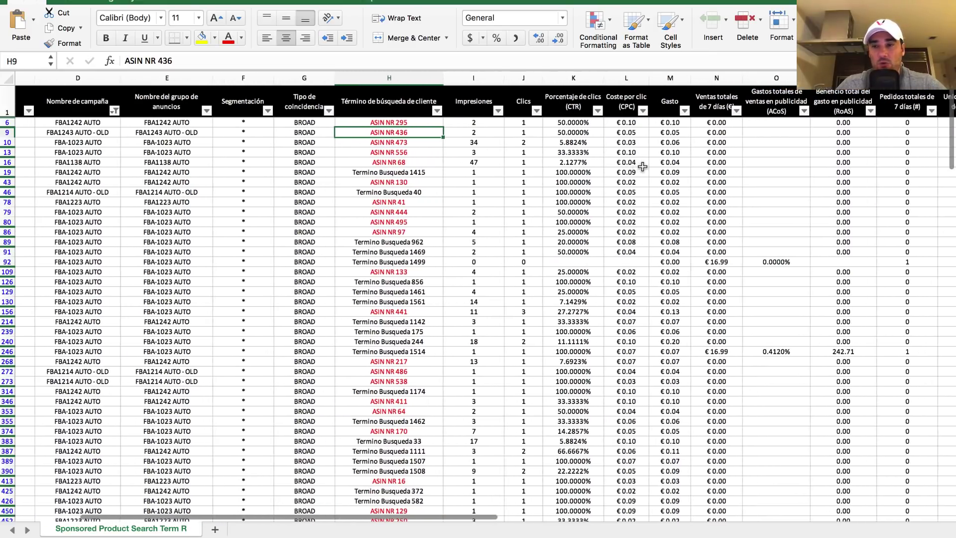
pyautogui.hscroll(3, 642, 166)
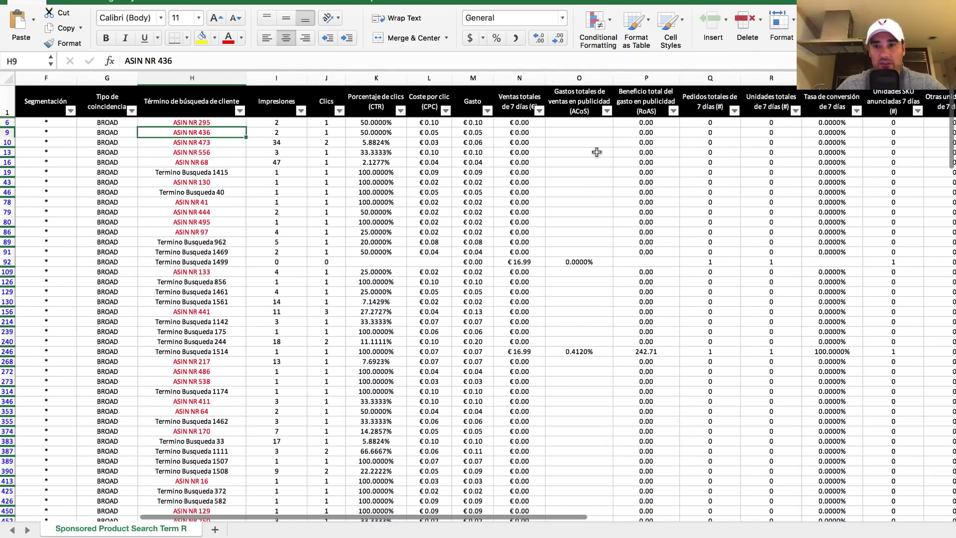
pyautogui.click(704, 78)
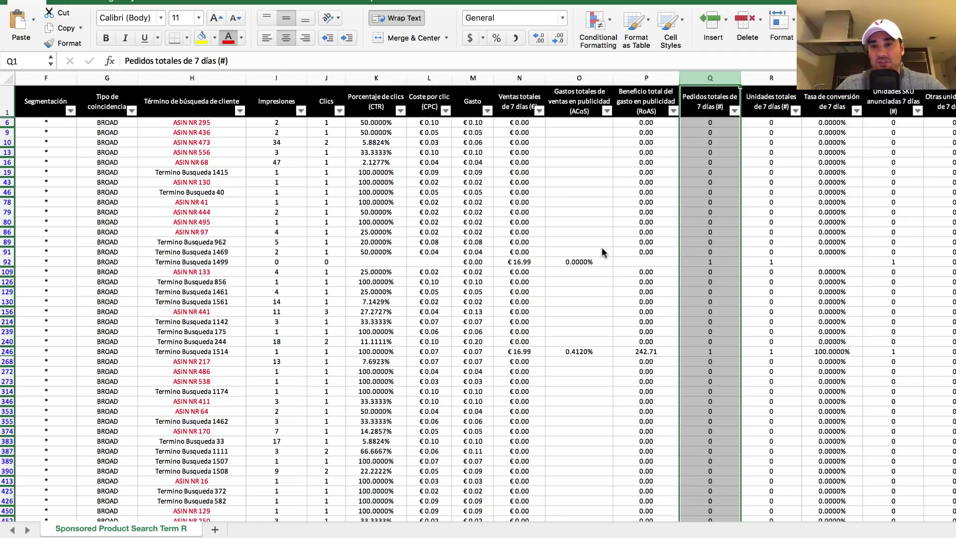
pyautogui.click(229, 38)
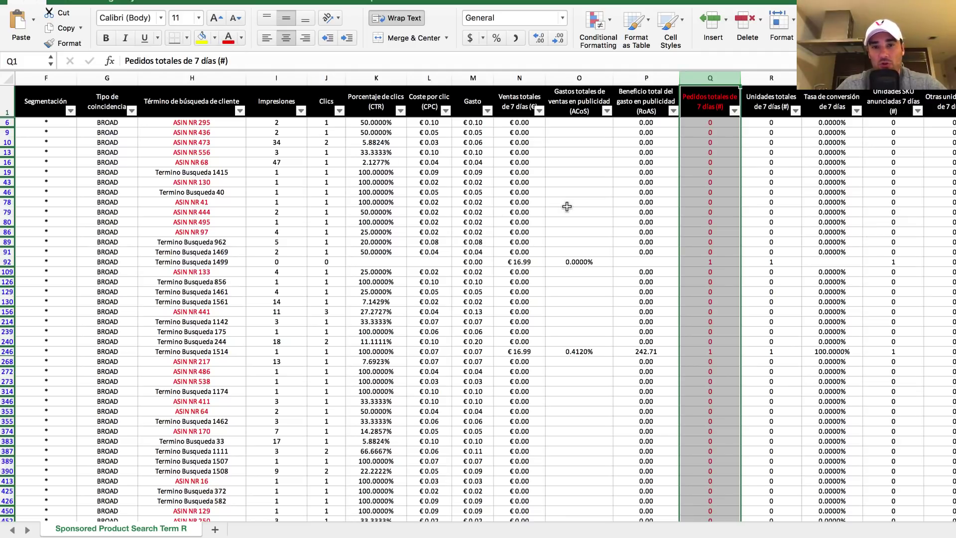
# - Colour the text of the total advertising cost of sales (ACoS) column red
pyautogui.click(575, 80)
pyautogui.click(228, 38)
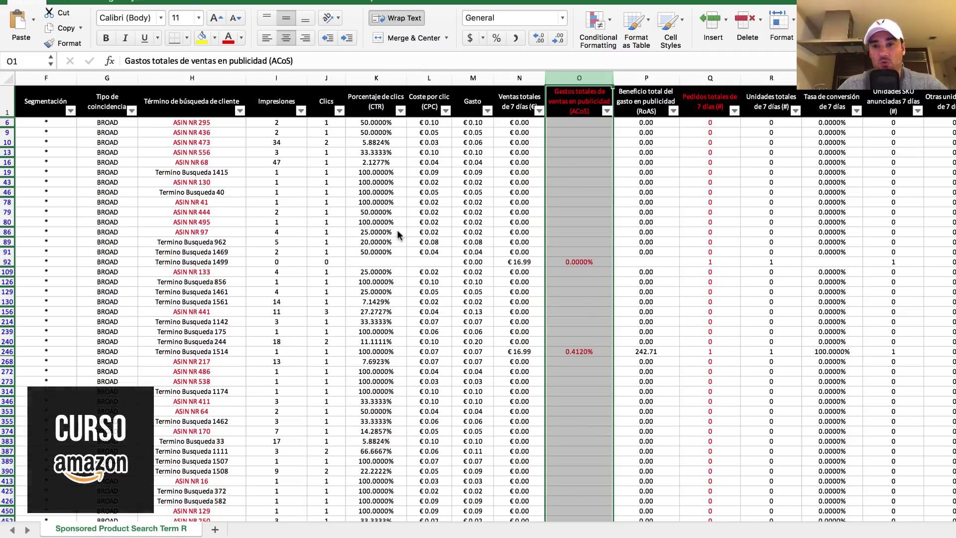
# - Group columns I to N, from impressions through 7-day total sales, and collapse the group
pyautogui.click(496, 78)
pyautogui.moveTo(474, 75); pyautogui.dragTo(272, 78)
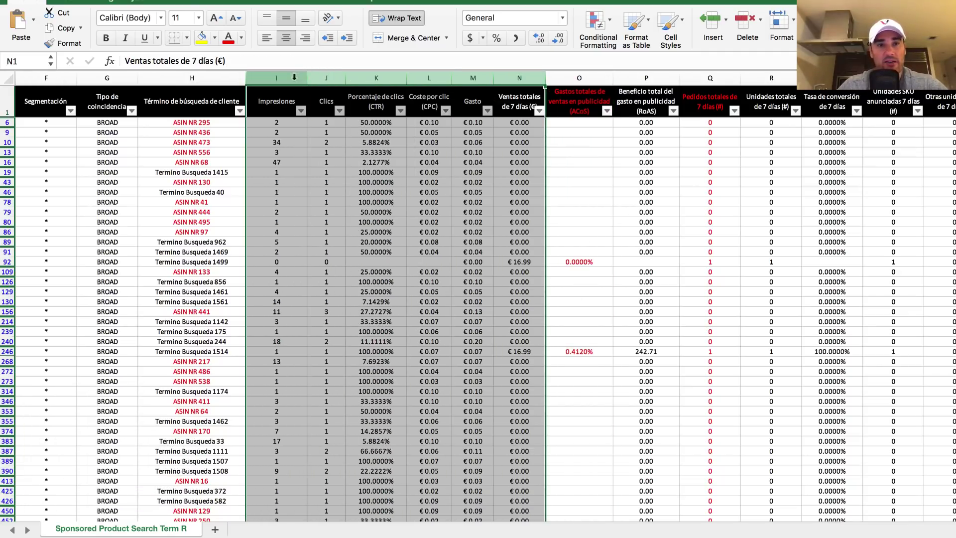
pyautogui.click(233, 2)
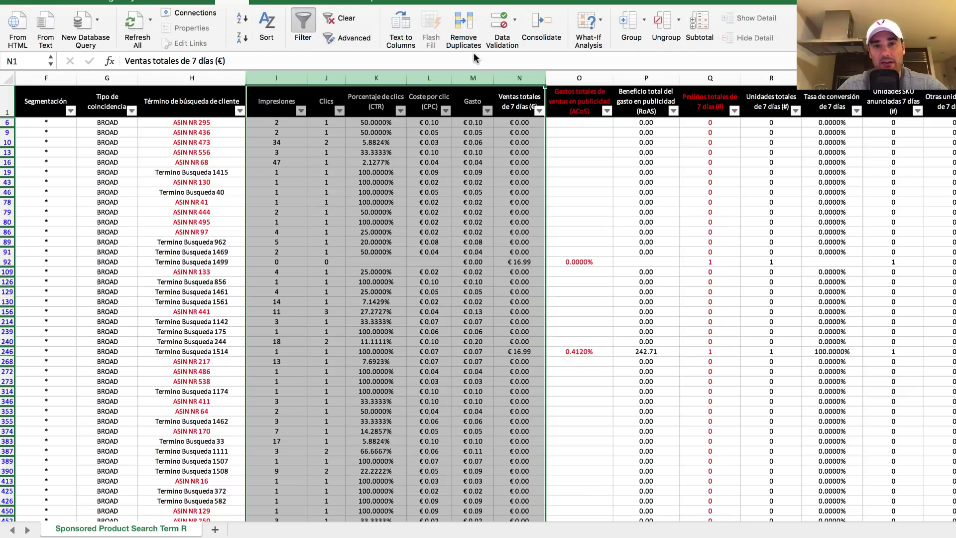
pyautogui.click(633, 21)
pyautogui.click(671, 78)
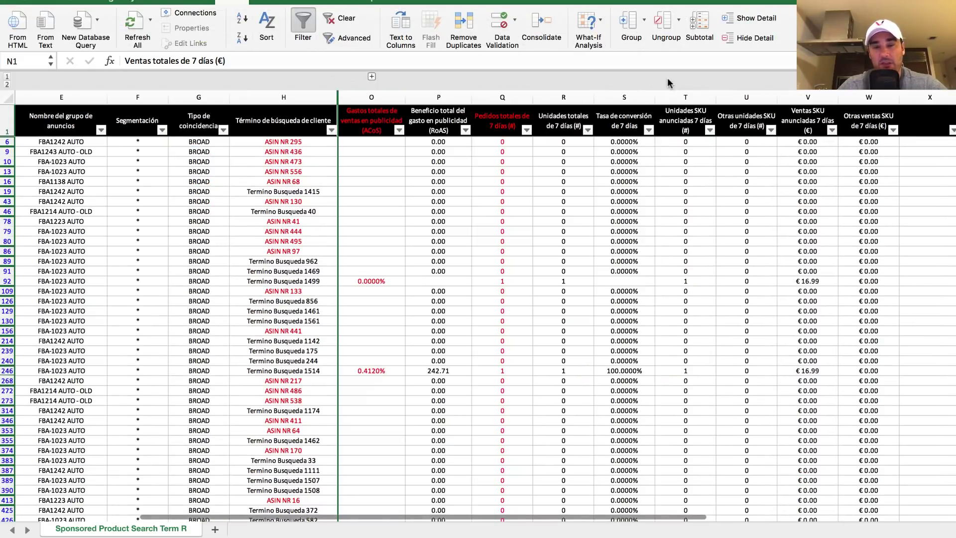
pyautogui.hscroll(-5, 495, 183)
pyautogui.hscroll(3, 496, 183)
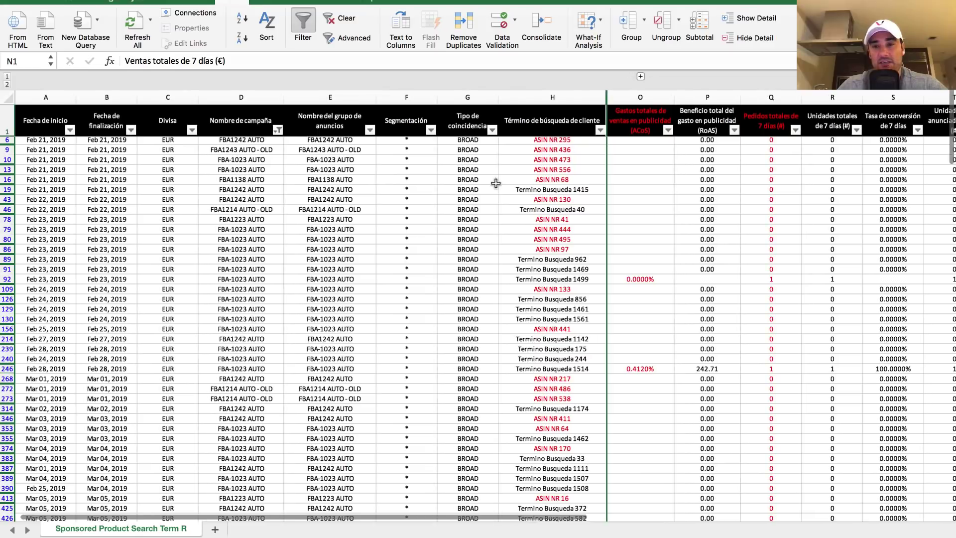
pyautogui.click(541, 97)
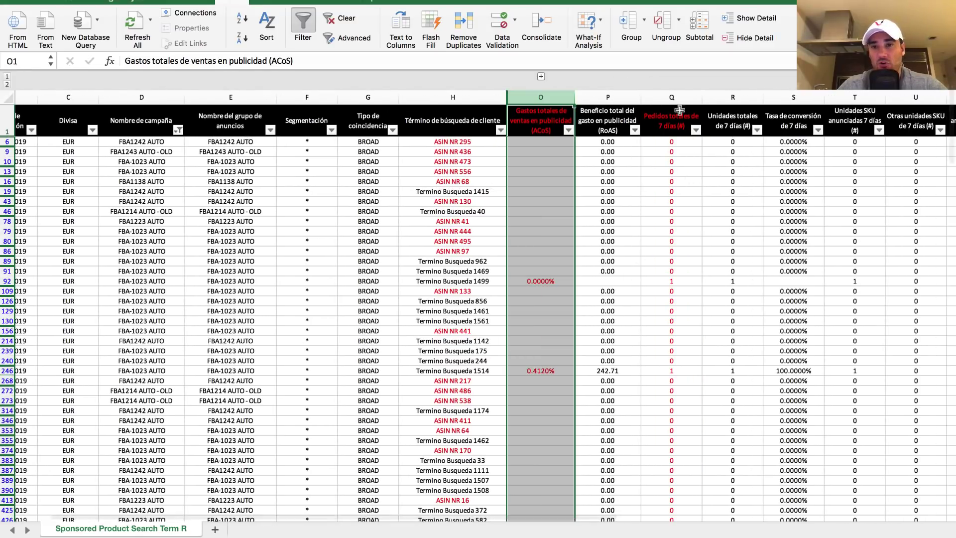
pyautogui.click(672, 97)
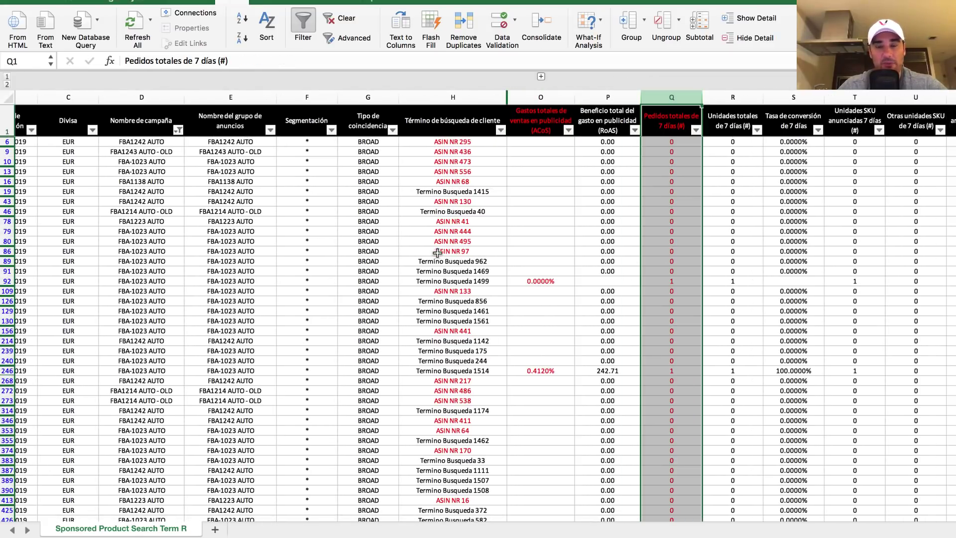
# - Filter the customer search term column to entries that begin with ASIN
pyautogui.click(455, 97)
pyautogui.click(458, 212)
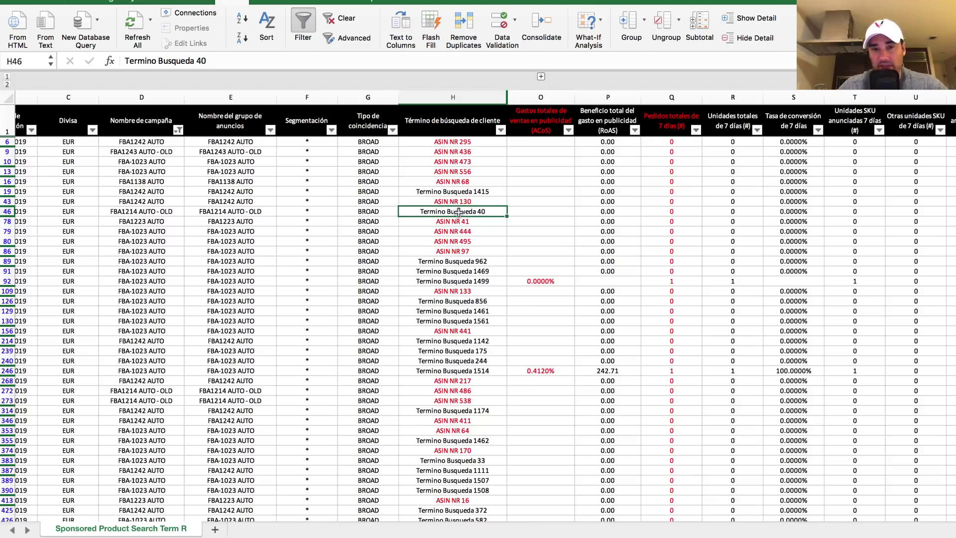
pyautogui.click(500, 131)
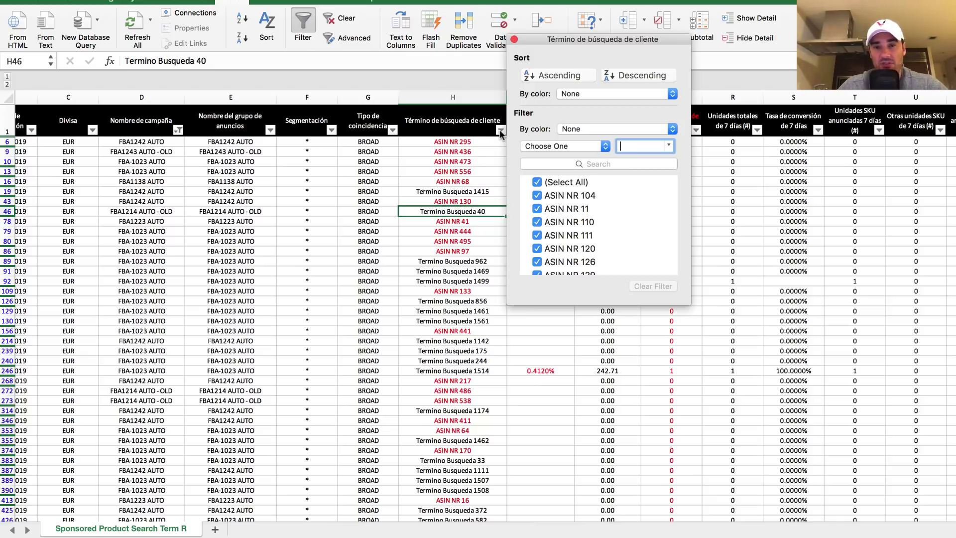
pyautogui.click(538, 182)
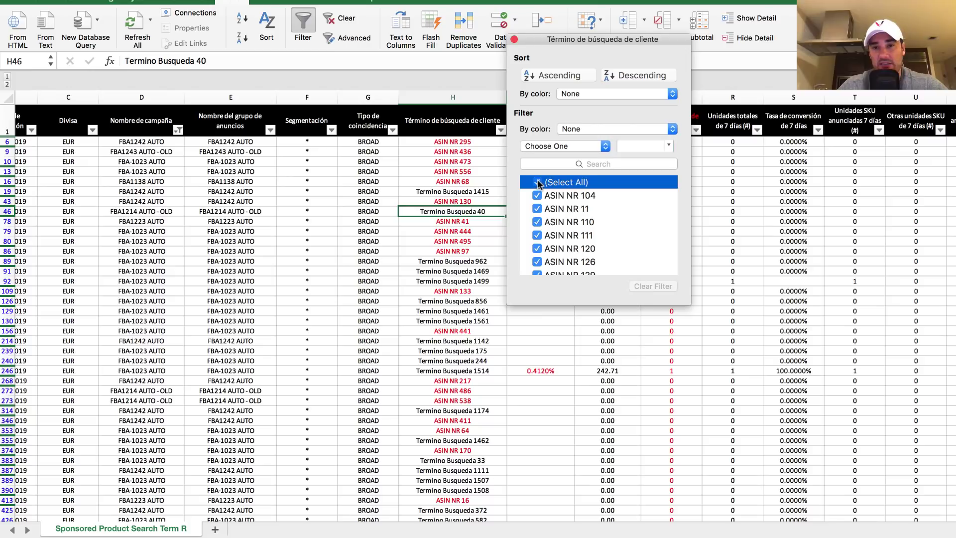
pyautogui.click(634, 147)
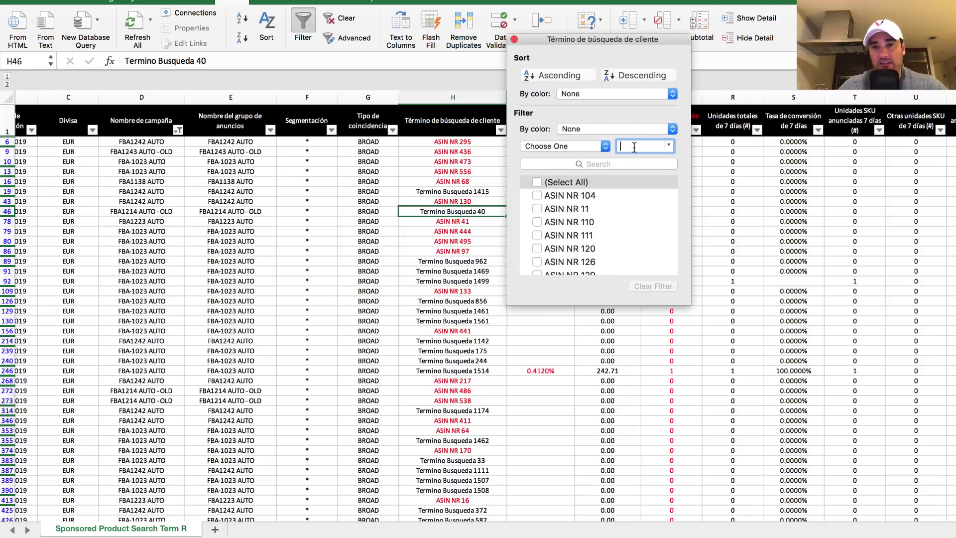
pyautogui.click(598, 145)
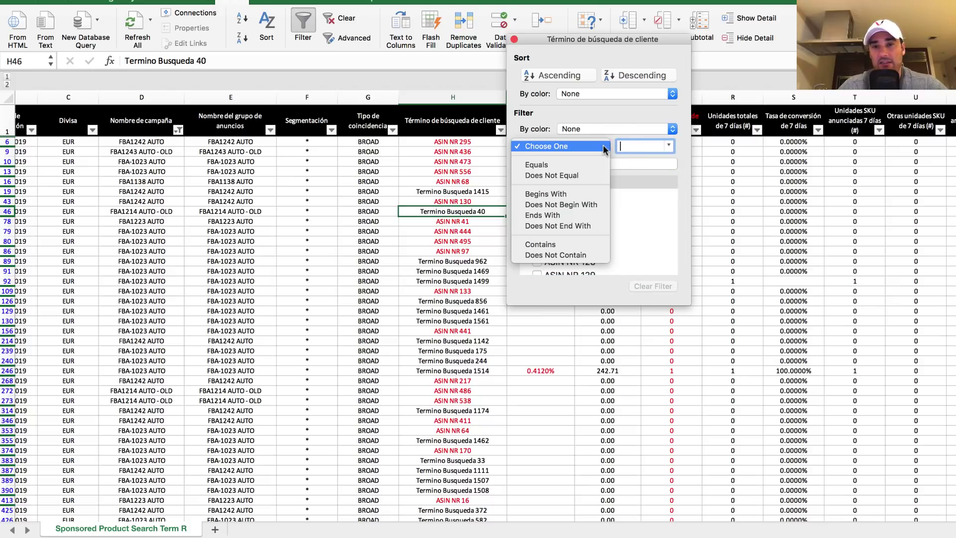
pyautogui.click(571, 194)
pyautogui.write('ASIN')
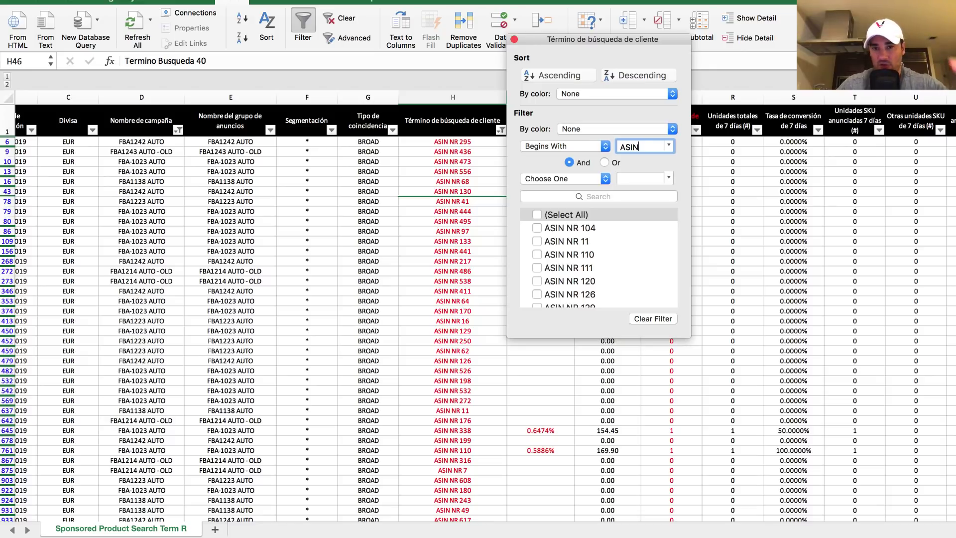
pyautogui.click(514, 40)
pyautogui.scroll(-15, 464, 200)
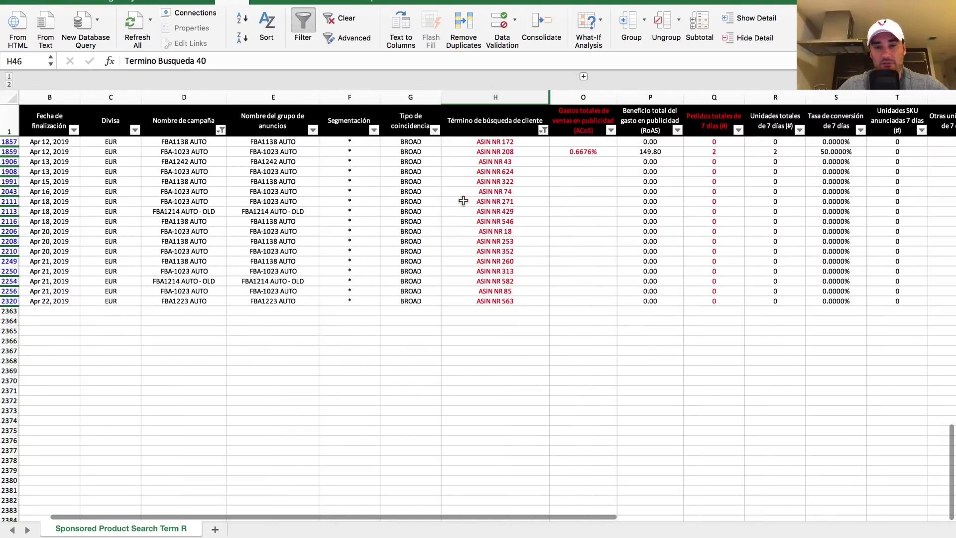
pyautogui.scroll(20, 463, 201)
pyautogui.hscroll(-1, 463, 201)
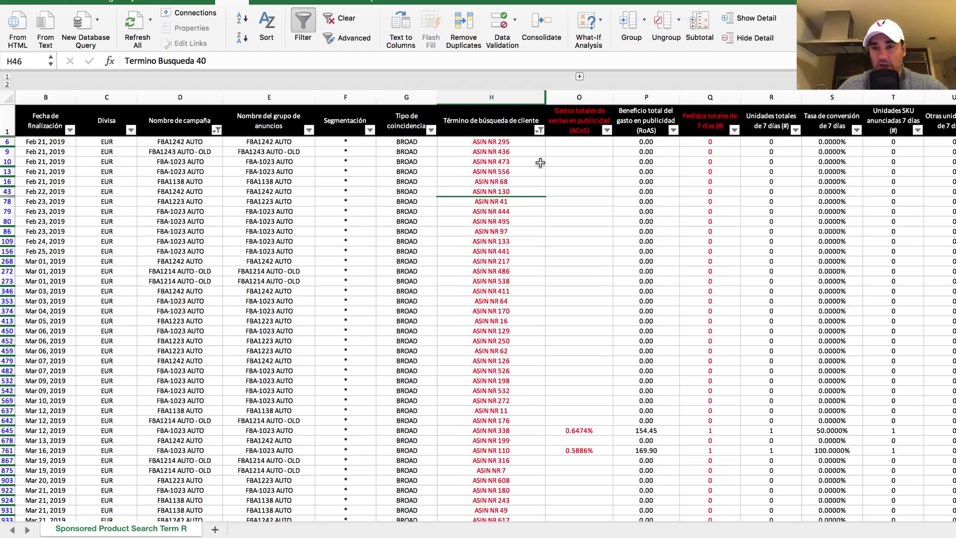
# - Sort the report by 7-day total orders in descending order
pyautogui.click(734, 130)
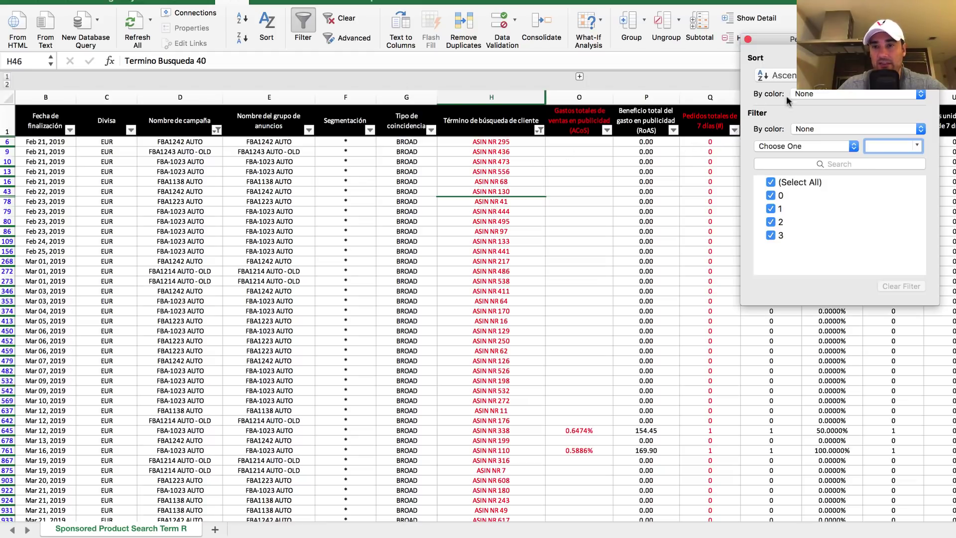
pyautogui.click(842, 75)
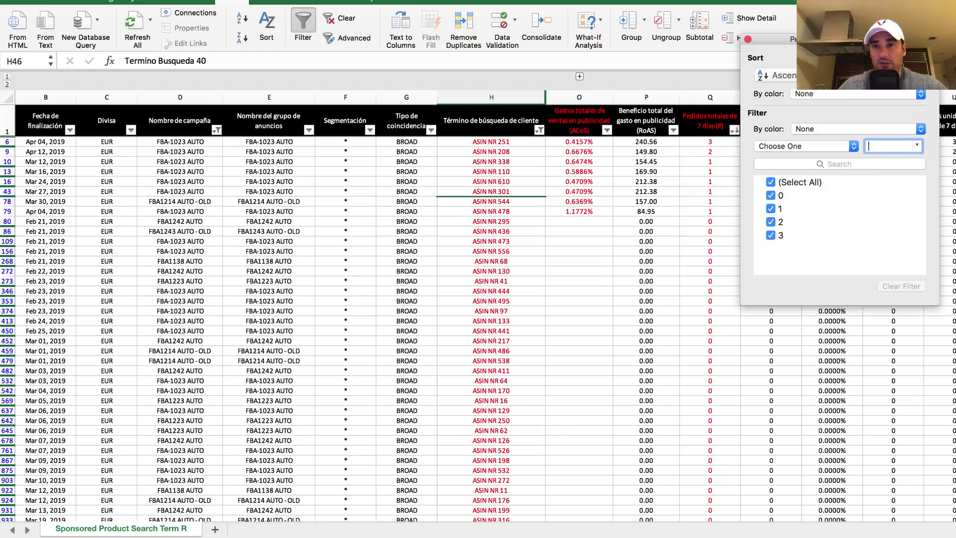
pyautogui.click(748, 39)
# - Fill the ASIN rows that have at least one 7-day order, ASIN NR 251 to ASIN NR 478, with light gold
pyautogui.moveTo(711, 143); pyautogui.dragTo(718, 209)
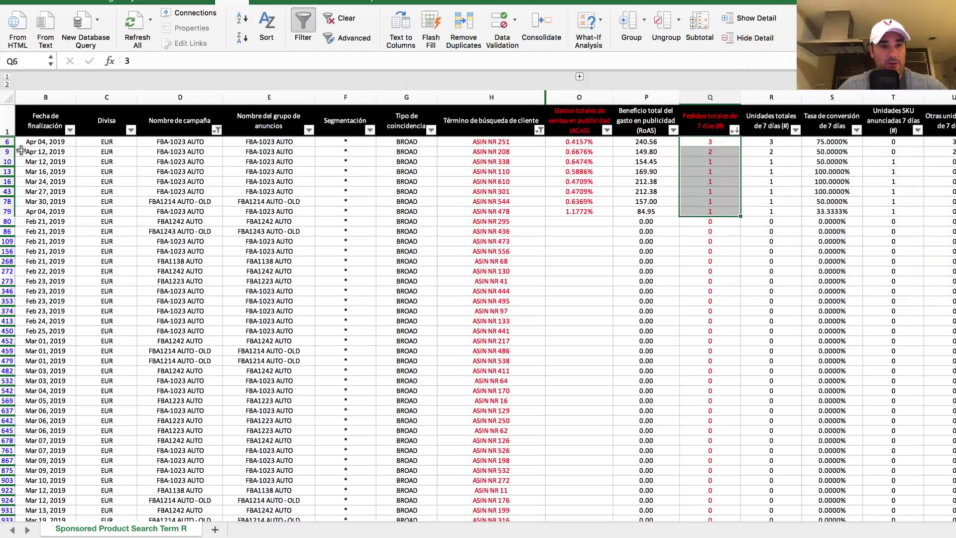
pyautogui.moveTo(7, 141); pyautogui.dragTo(7, 211)
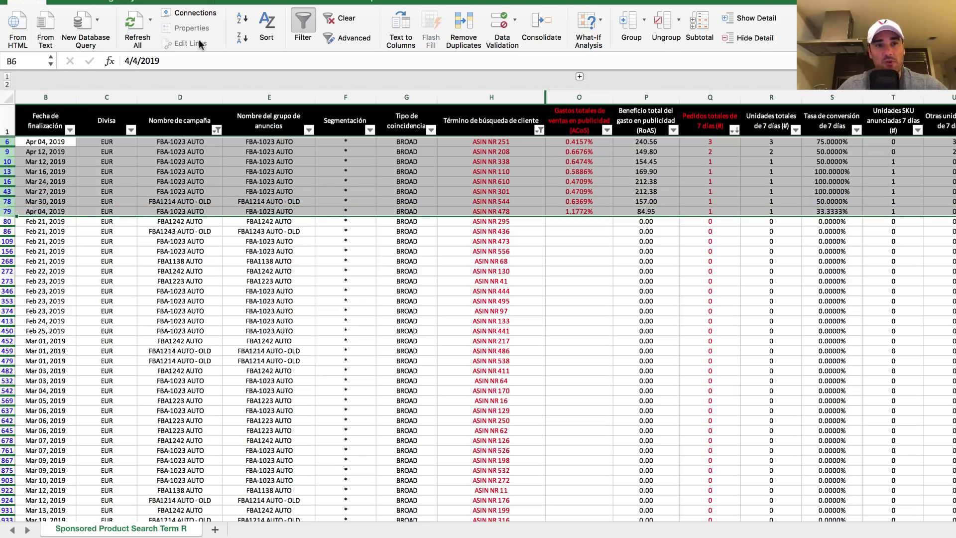
pyautogui.click(15, 2)
pyautogui.click(215, 37)
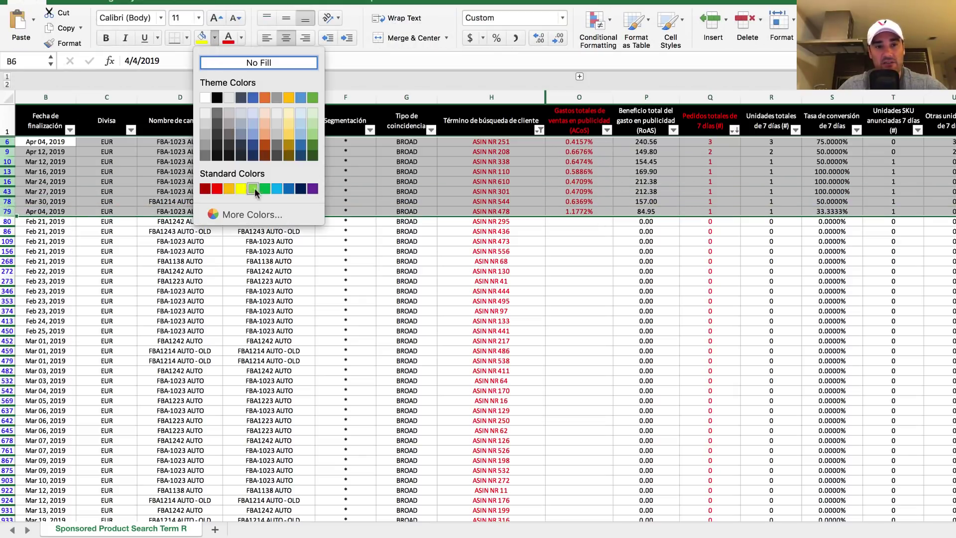
pyautogui.click(289, 113)
pyautogui.click(710, 231)
# - Make the customer search terms of the gold-filled rows, ASIN NR 251 to ASIN NR 478, bold
pyautogui.click(772, 143)
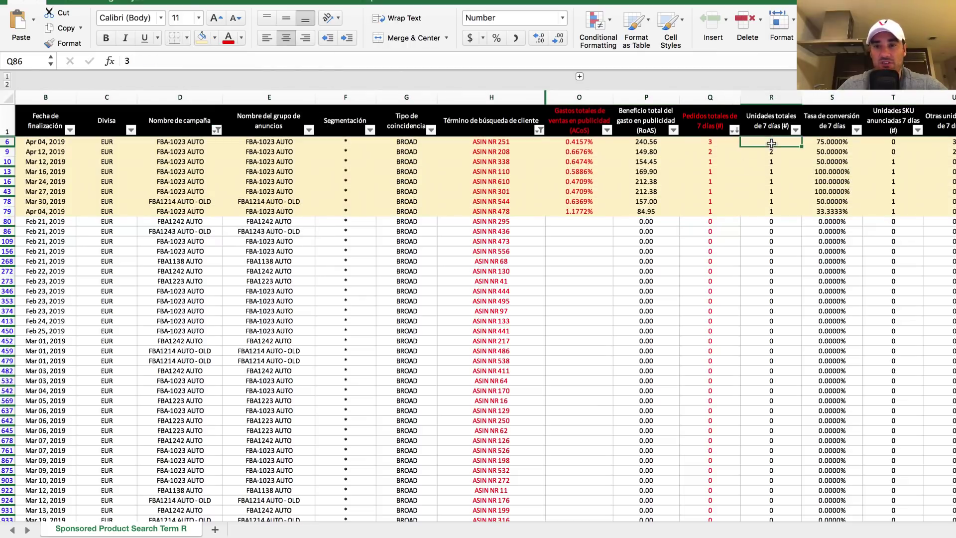
pyautogui.moveTo(771, 143); pyautogui.dragTo(769, 212)
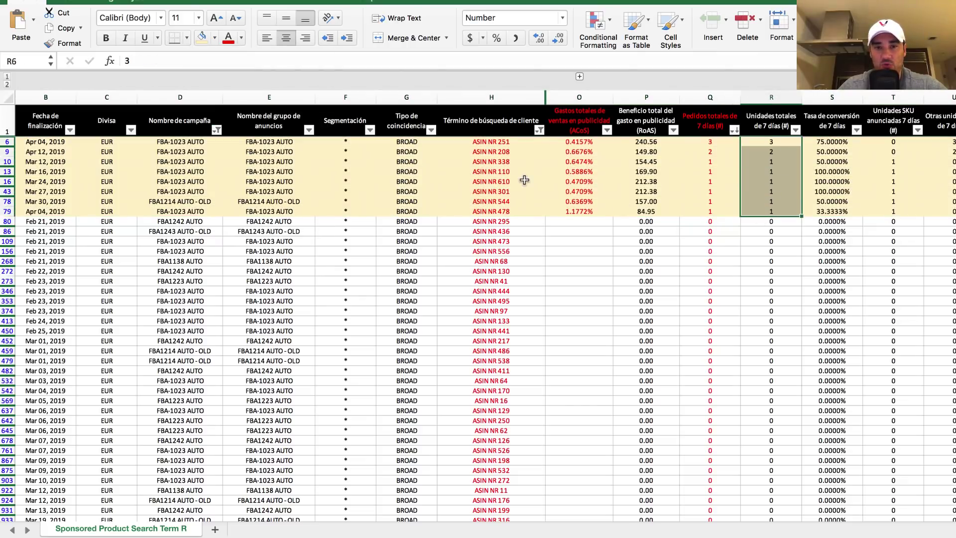
pyautogui.moveTo(500, 144); pyautogui.dragTo(771, 153)
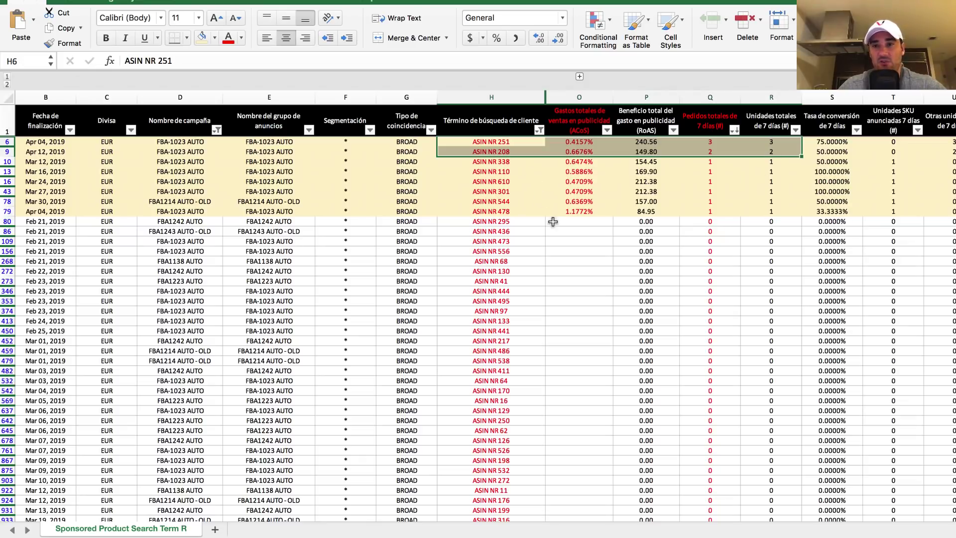
pyautogui.click(512, 161)
pyautogui.moveTo(516, 143); pyautogui.dragTo(513, 207)
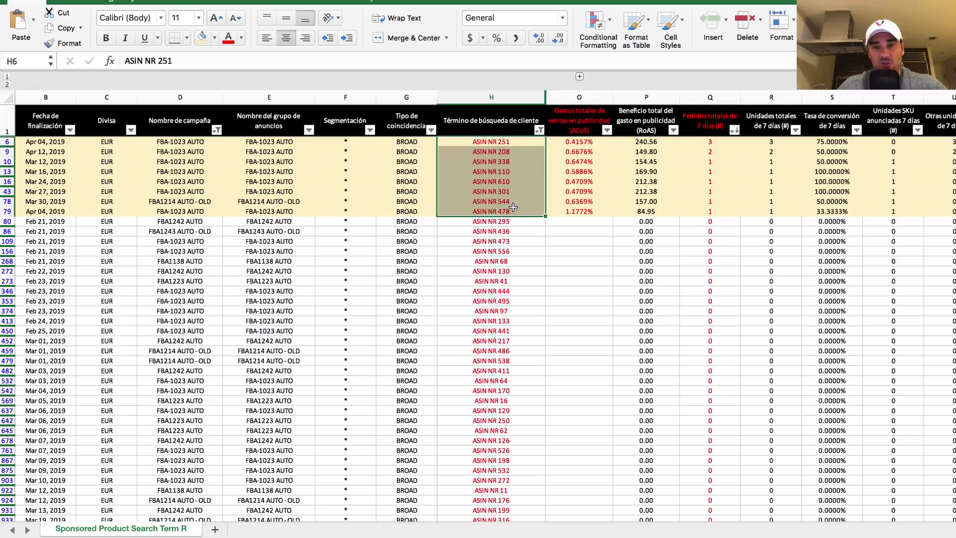
pyautogui.press('super+b')
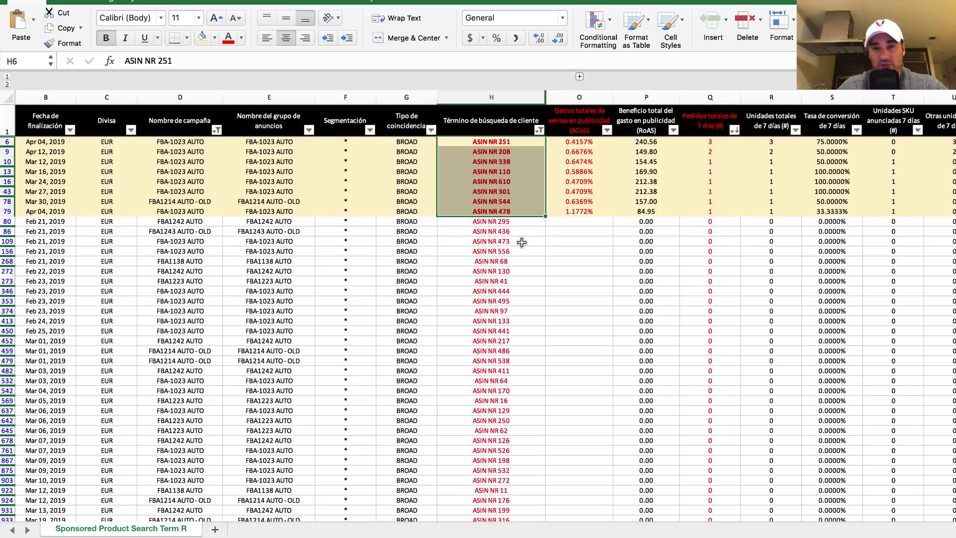
pyautogui.press('super+c')
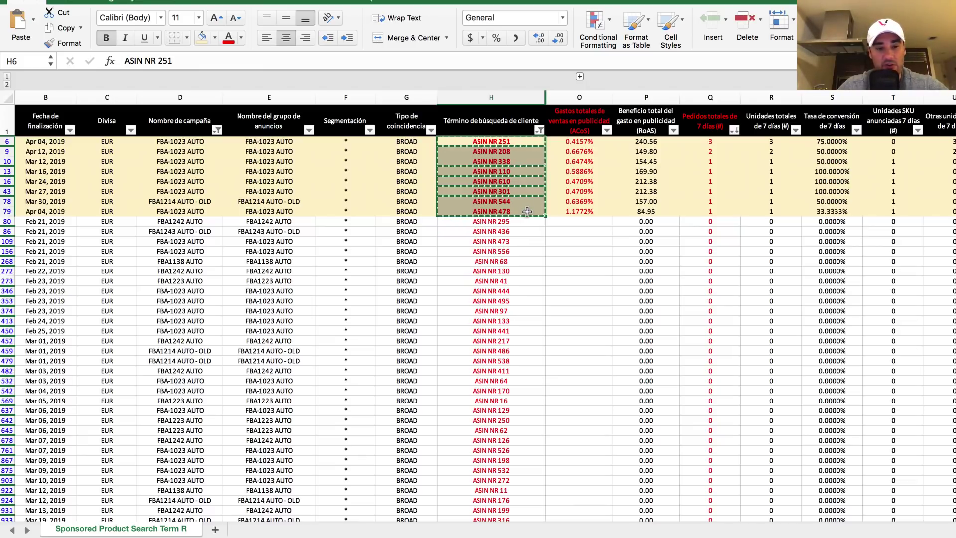
pyautogui.press('Escape')
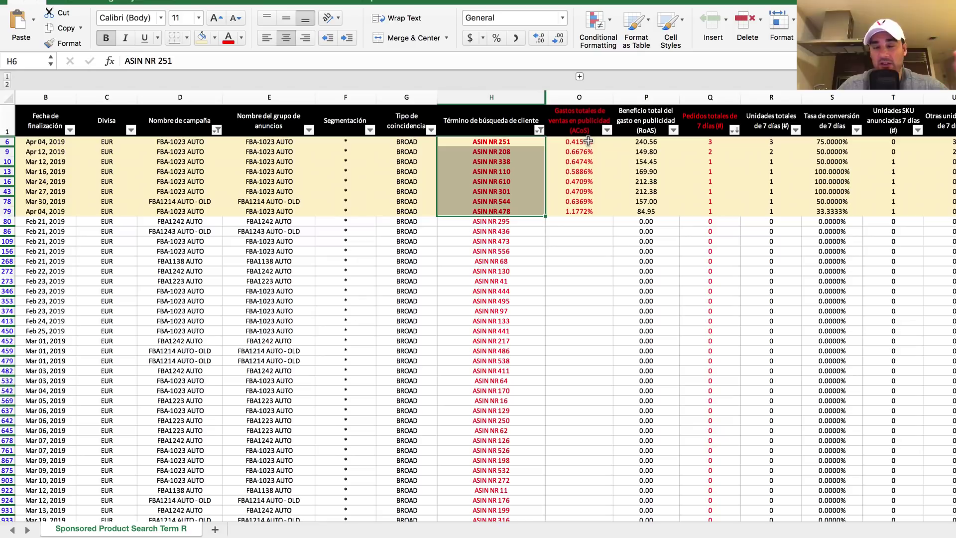
# - Set the ACoS of ASIN NR 110, 610, 301 and 544 to 10%, 20%, 30% and 18% respectively
pyautogui.moveTo(588, 141); pyautogui.dragTo(591, 209)
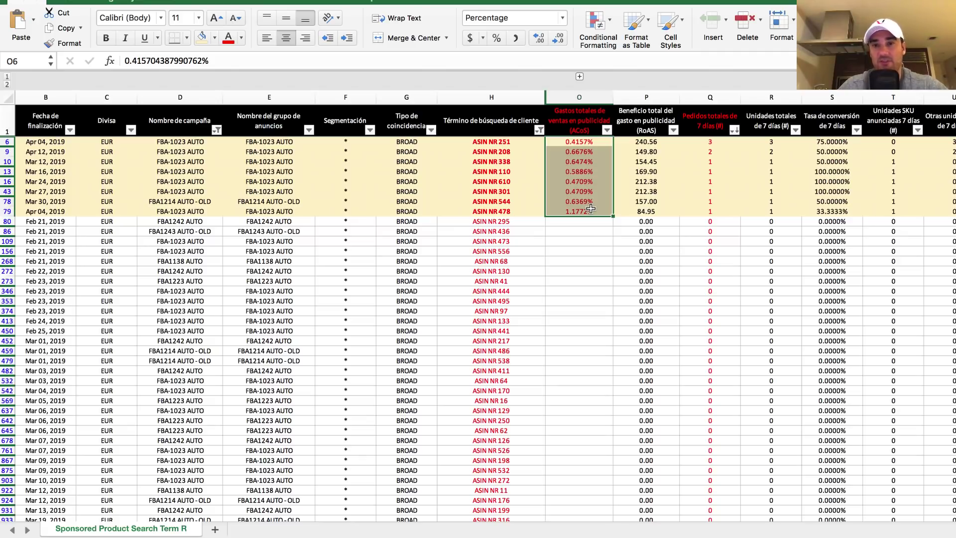
pyautogui.click(587, 145)
pyautogui.click(594, 183)
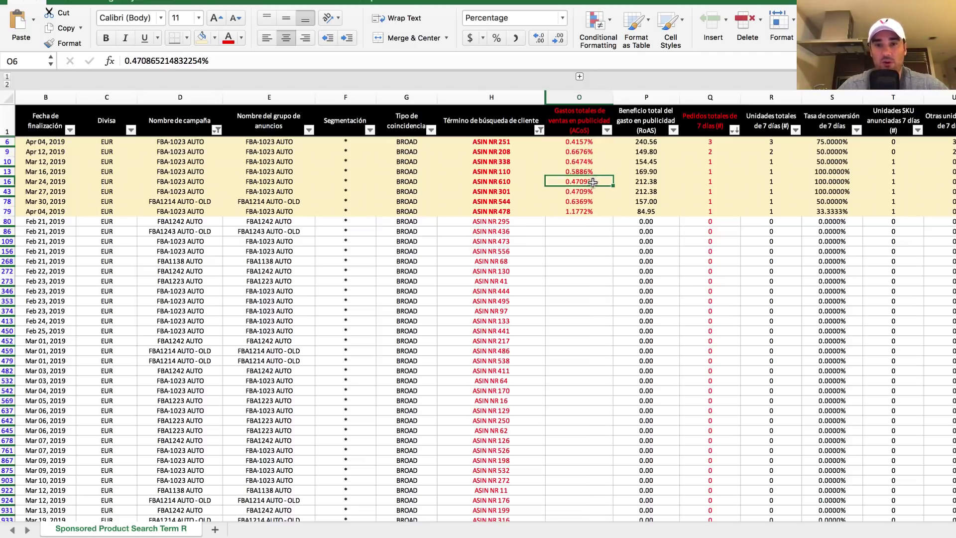
pyautogui.click(591, 213)
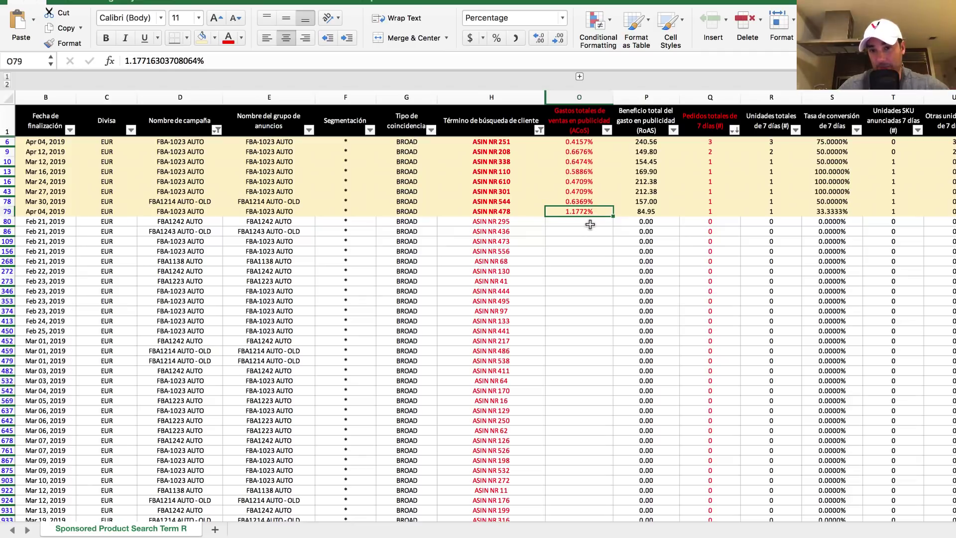
pyautogui.click(570, 171)
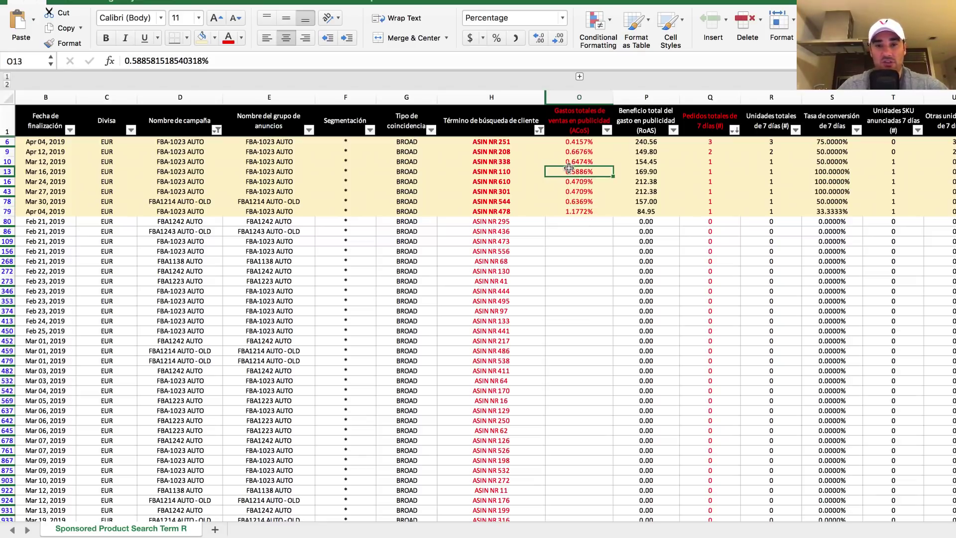
pyautogui.write('1')
pyautogui.press('Return')
pyautogui.write('20')
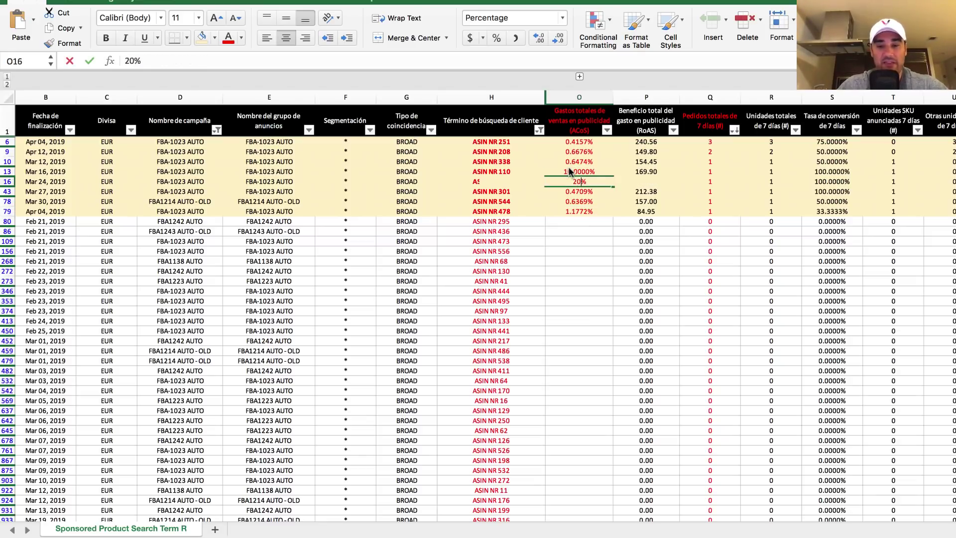
pyautogui.press('Return')
pyautogui.write('30')
pyautogui.press('Return')
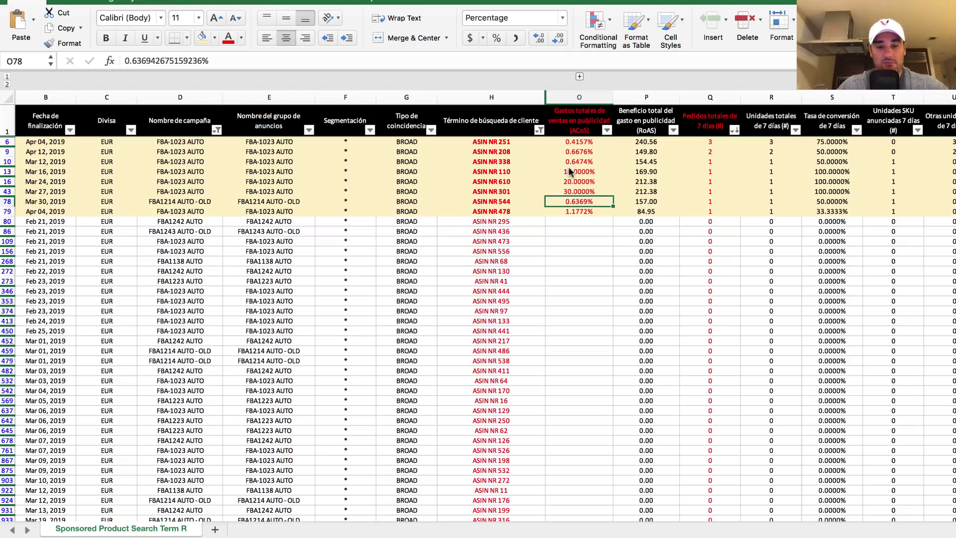
pyautogui.write('18')
pyautogui.press('Return')
pyautogui.click(577, 172)
pyautogui.write('10')
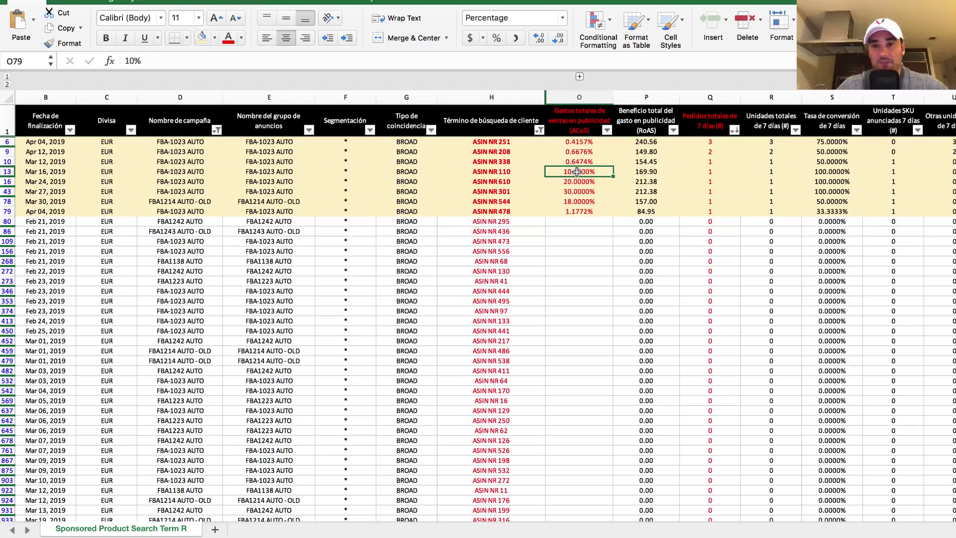
pyautogui.moveTo(577, 172); pyautogui.dragTo(581, 199)
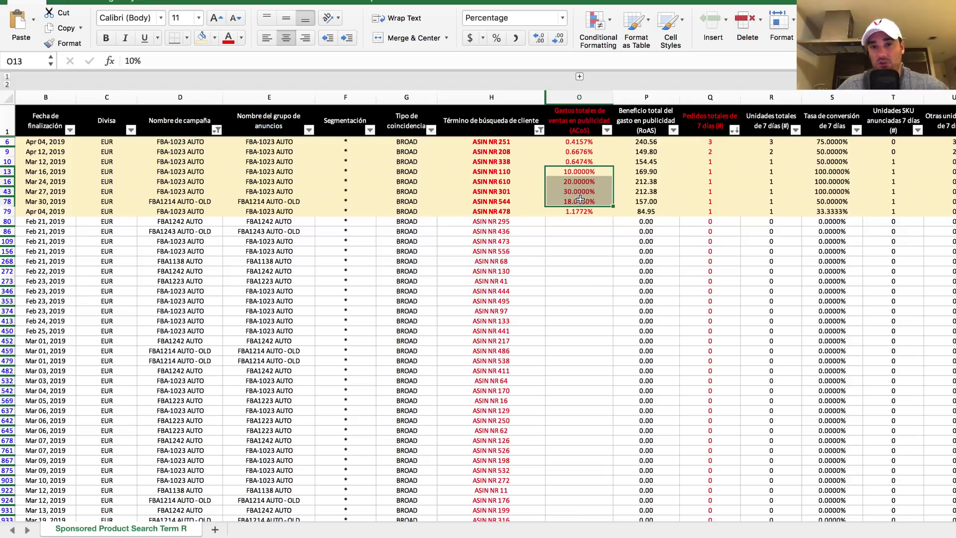
# - Copy the eight gold-filled search terms, ASIN NR 251 to ASIN NR 478, from Excel into the individual product targeting list in Seller Central
pyautogui.click(538, 311)
pyautogui.click(508, 145)
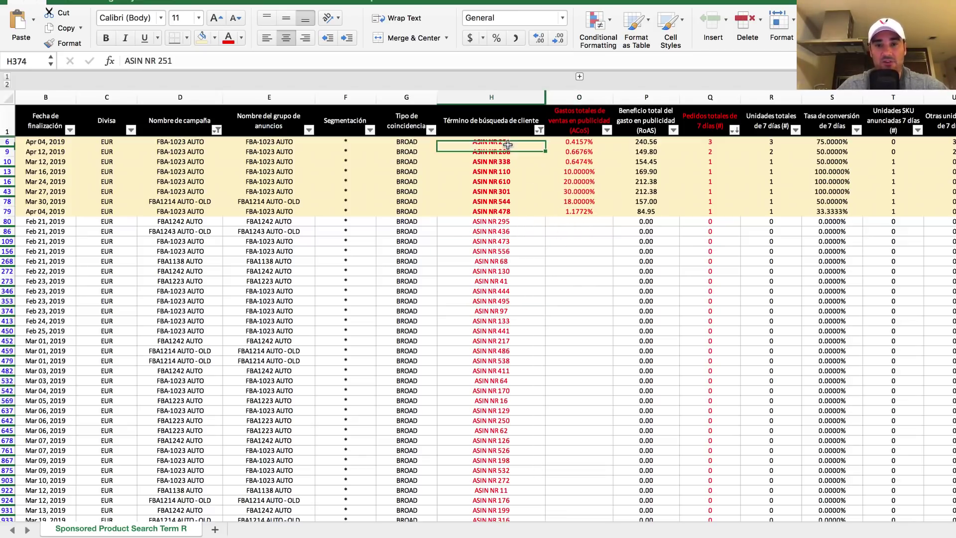
pyautogui.moveTo(507, 145); pyautogui.dragTo(504, 209)
pyautogui.press('super+c')
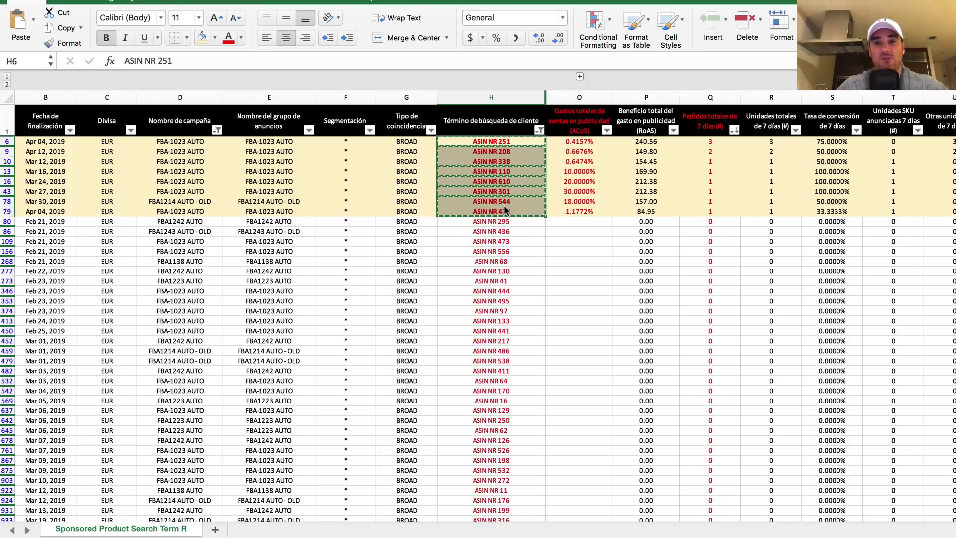
pyautogui.press('super+Tab')
pyautogui.click(327, 214)
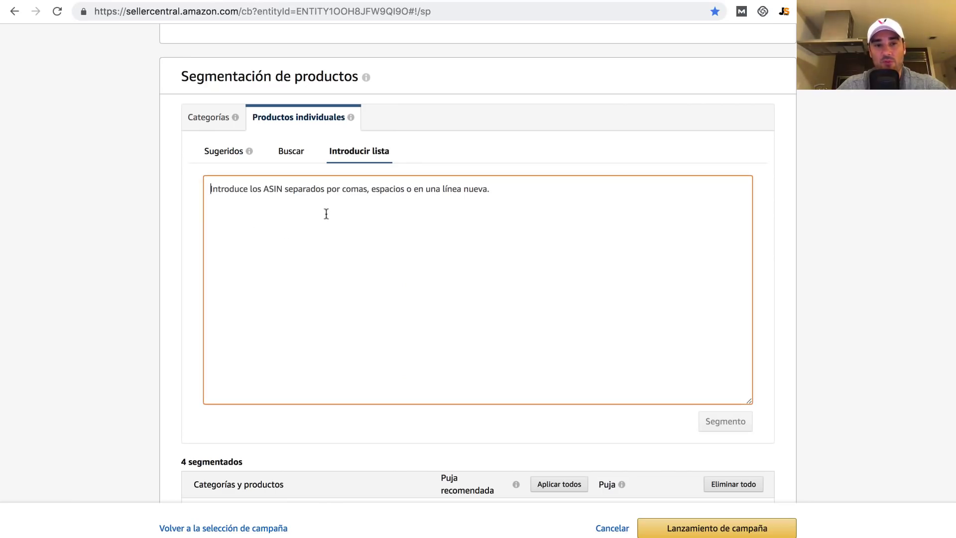
pyautogui.press('super+v')
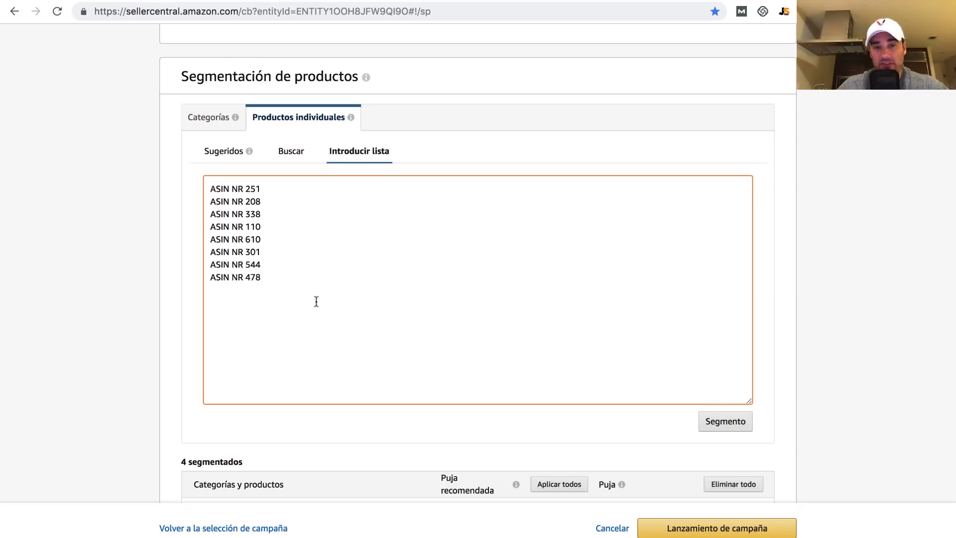
# - Copy ASIN B07KWR9HPR from the Lifewit storage bag's Amazon page address and add it below the entries in the targeting list
pyautogui.press('Return')
pyautogui.press('Return')
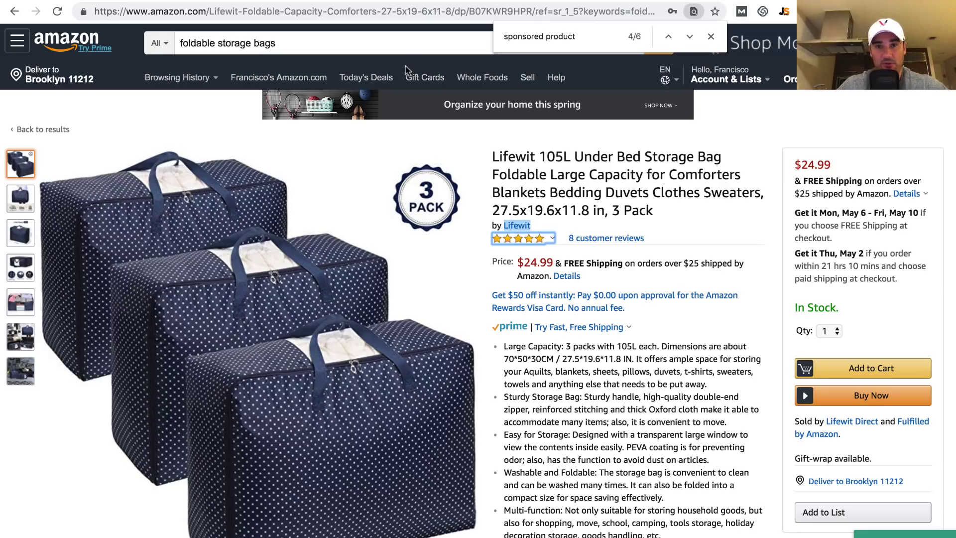
pyautogui.doubleClick(490, 12)
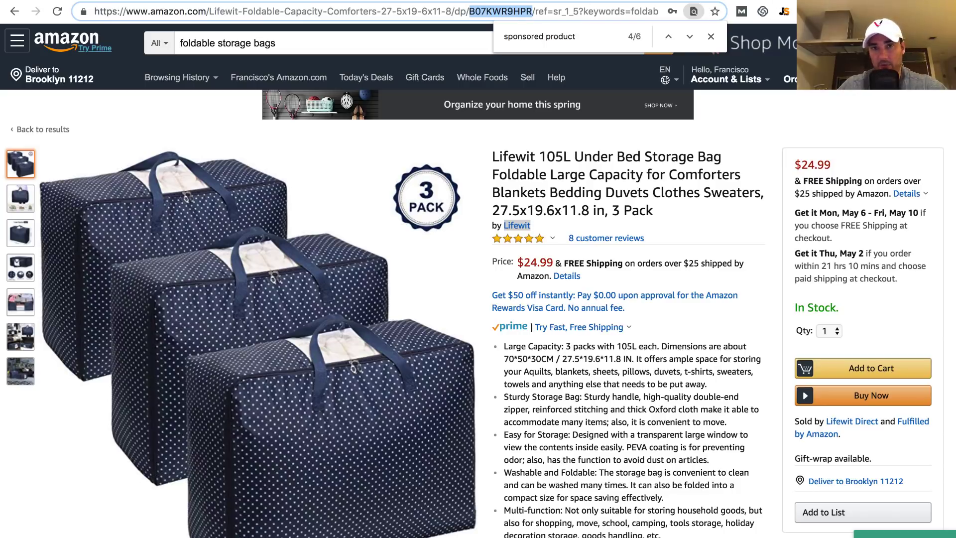
pyautogui.press('super+w')
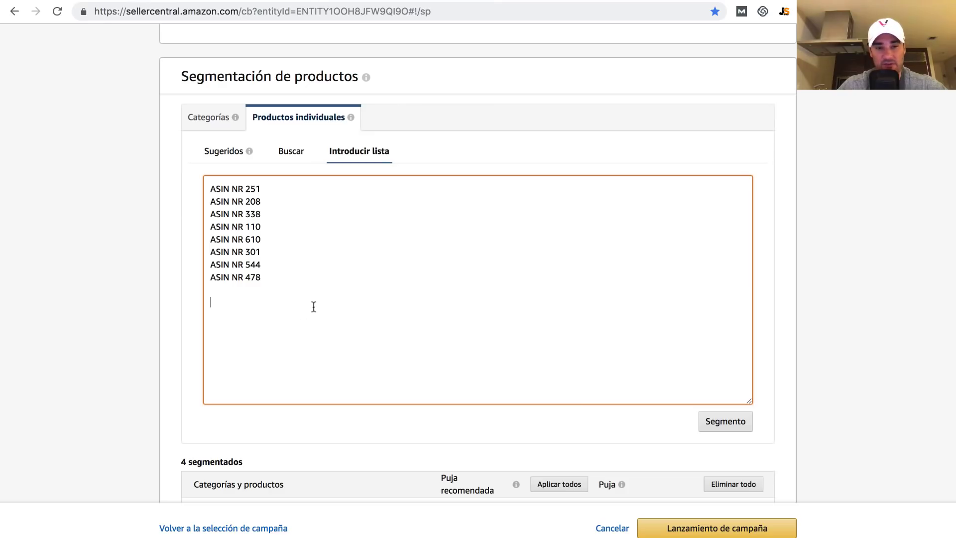
pyautogui.press('super+v')
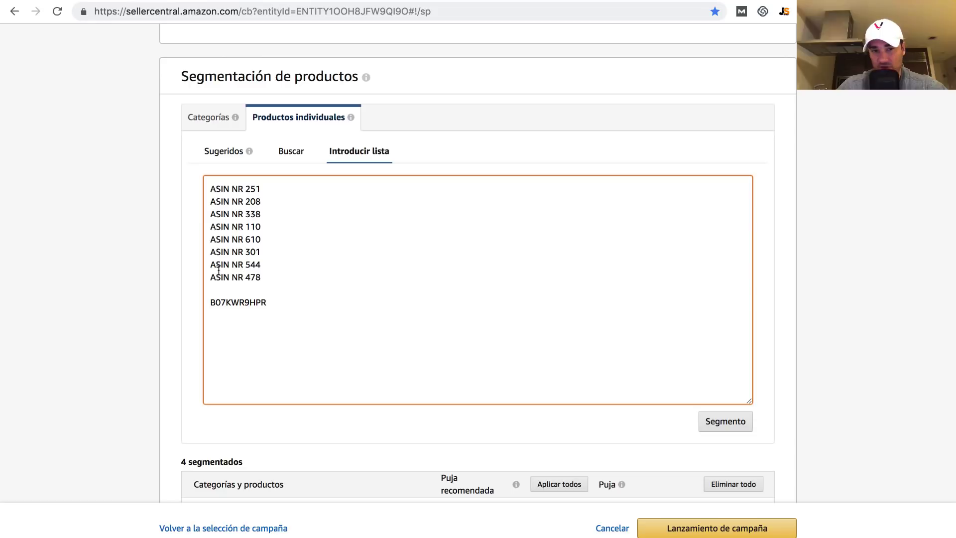
# - Remove B07KWR9HPR from the list and try to target the eight ASIN NR entries
pyautogui.doubleClick(247, 300)
pyautogui.press('BackSpace')
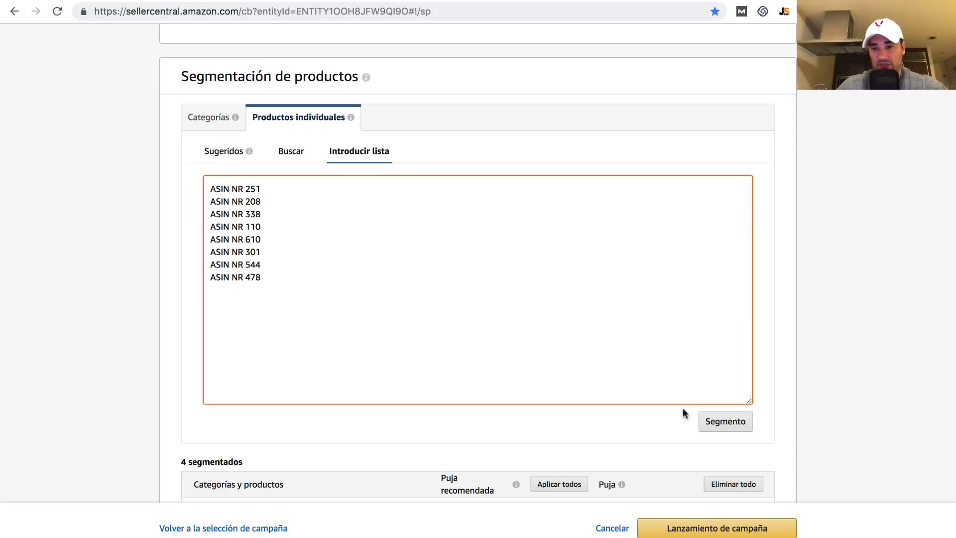
pyautogui.click(699, 419)
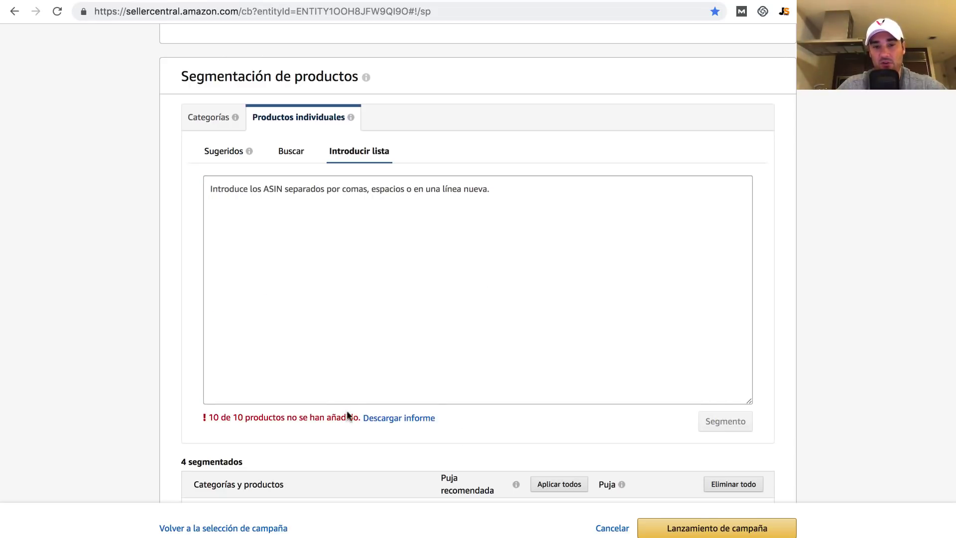
# - Target ASIN B07KWR9HPR as an individual product and search the campaign page for that ASIN
pyautogui.click(269, 217)
pyautogui.press('super+v')
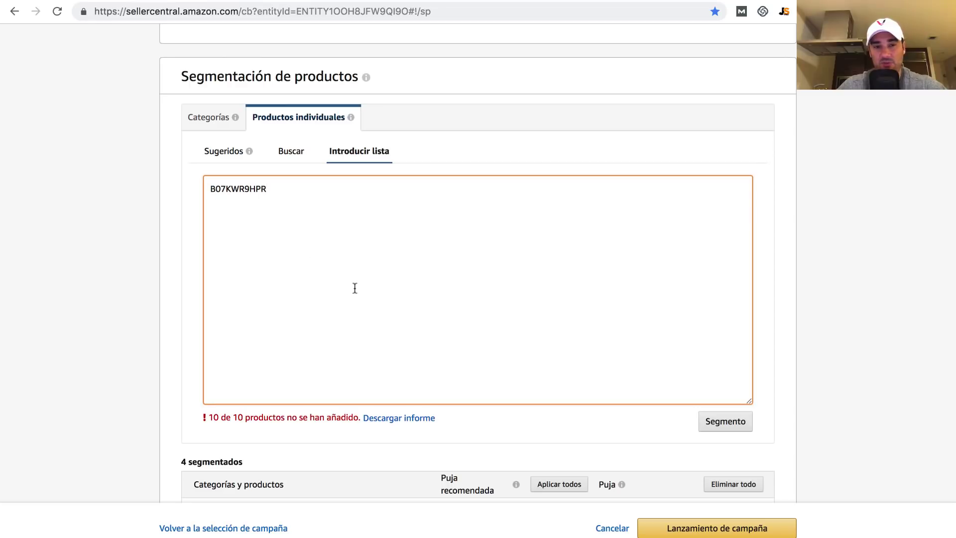
pyautogui.click(695, 421)
pyautogui.scroll(-5, 496, 247)
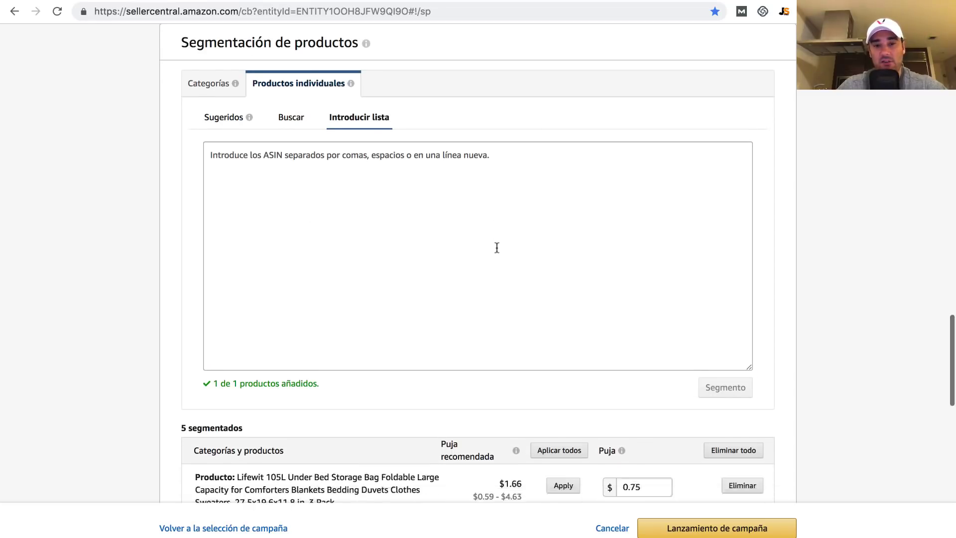
pyautogui.scroll(2, 497, 248)
pyautogui.scroll(-5, 497, 248)
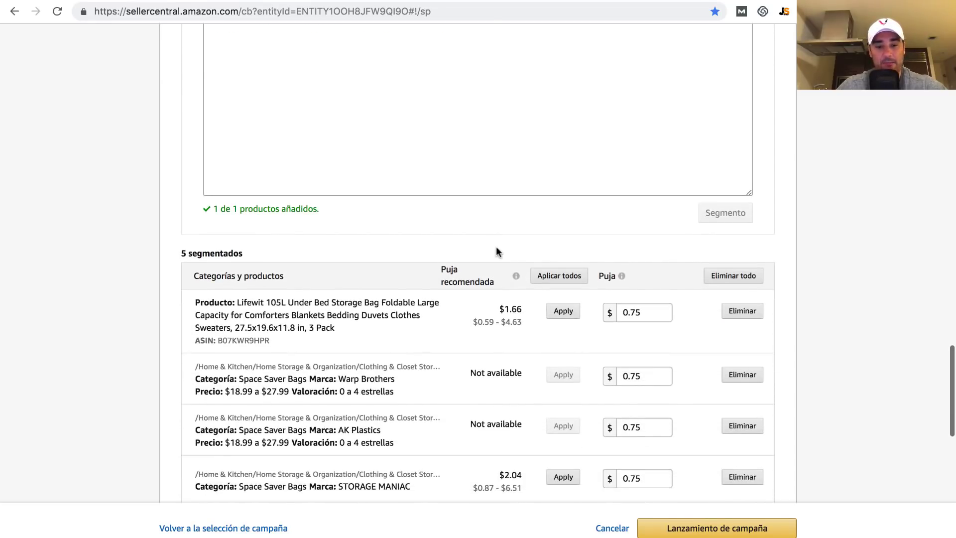
pyautogui.press('super+f')
pyautogui.press('super+v')
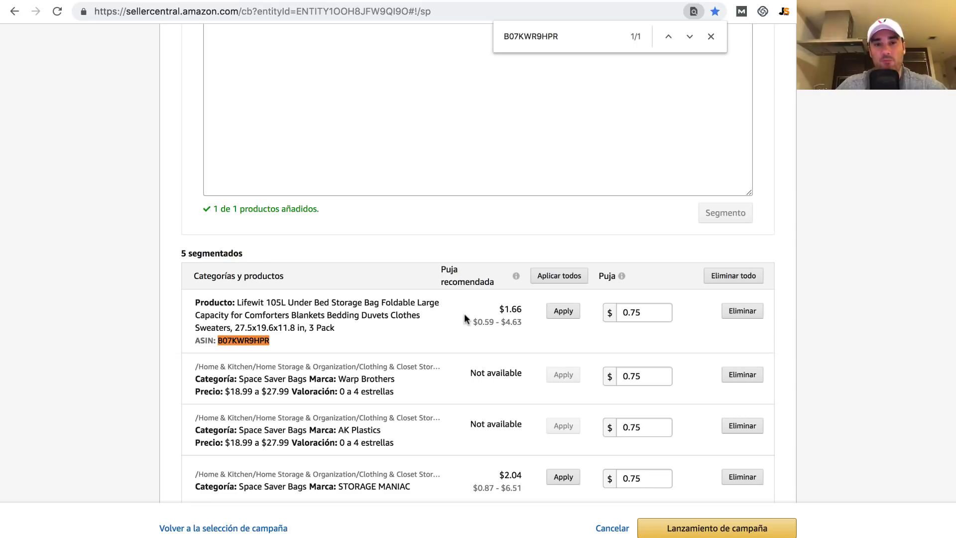
# - Export the Amazon search results for "foldable storage bags" as a CSV file with the Jungle Scout extension
pyautogui.hotkey('ctrl', 'Tab')
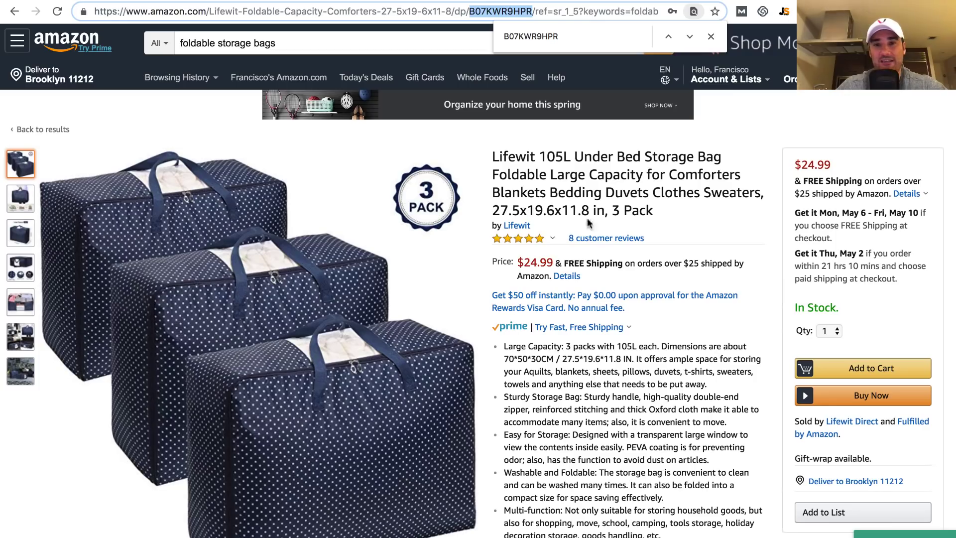
pyautogui.press('super+bracketleft')
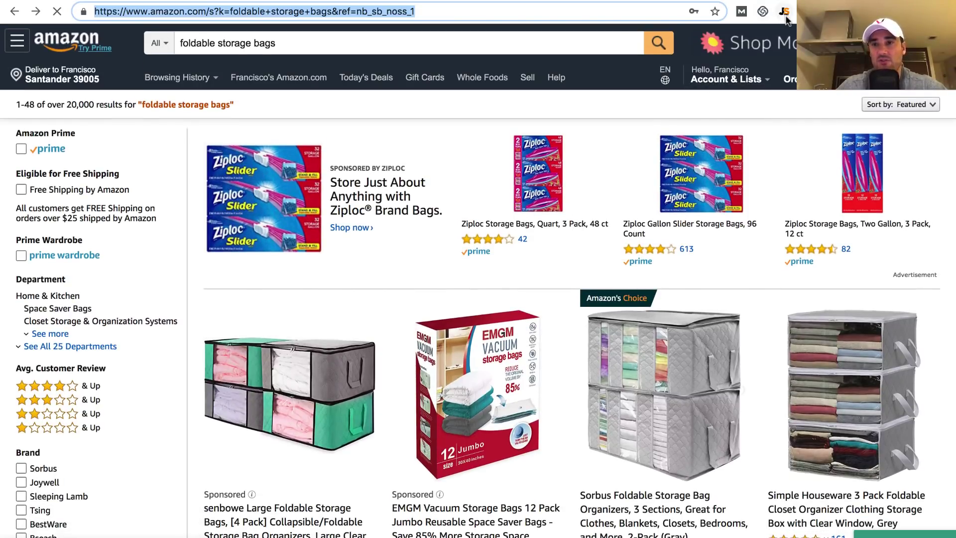
pyautogui.click(784, 11)
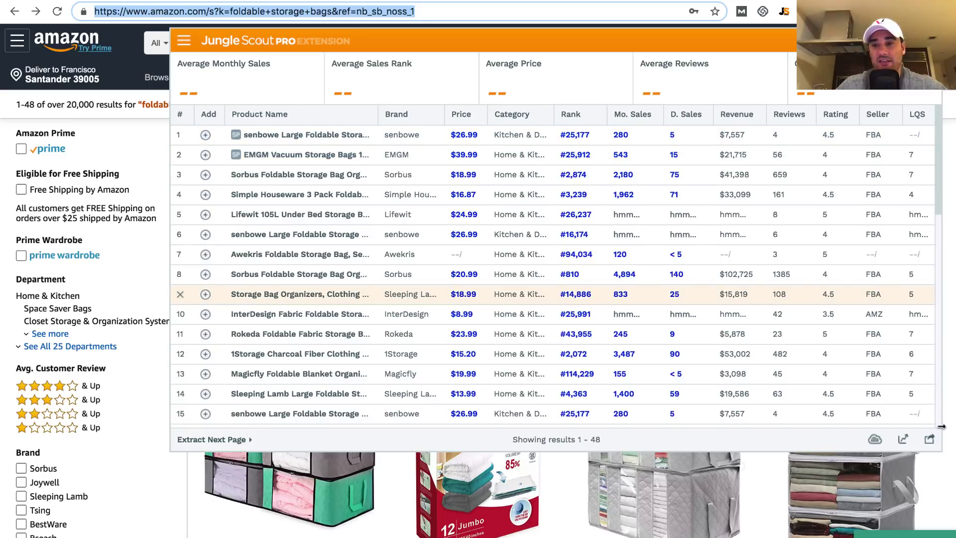
pyautogui.click(930, 441)
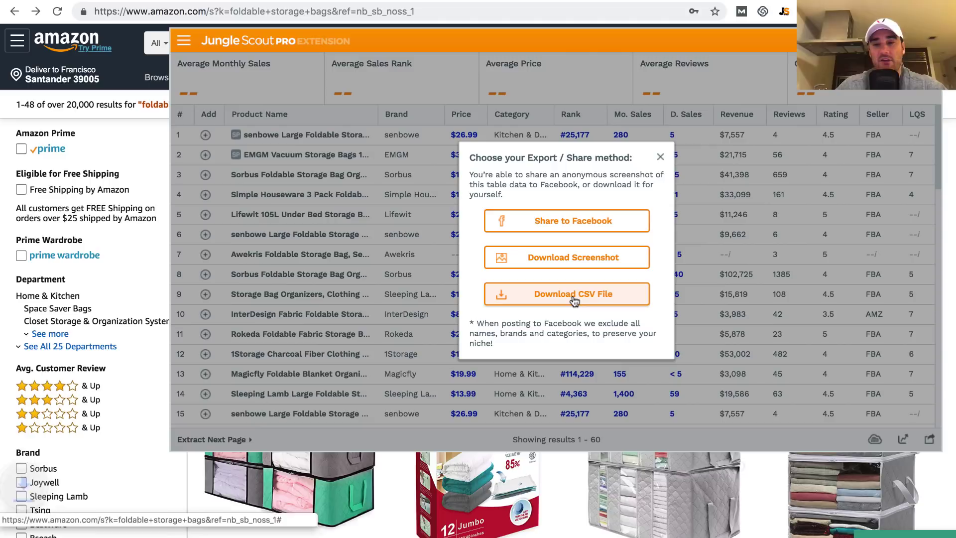
pyautogui.click(575, 299)
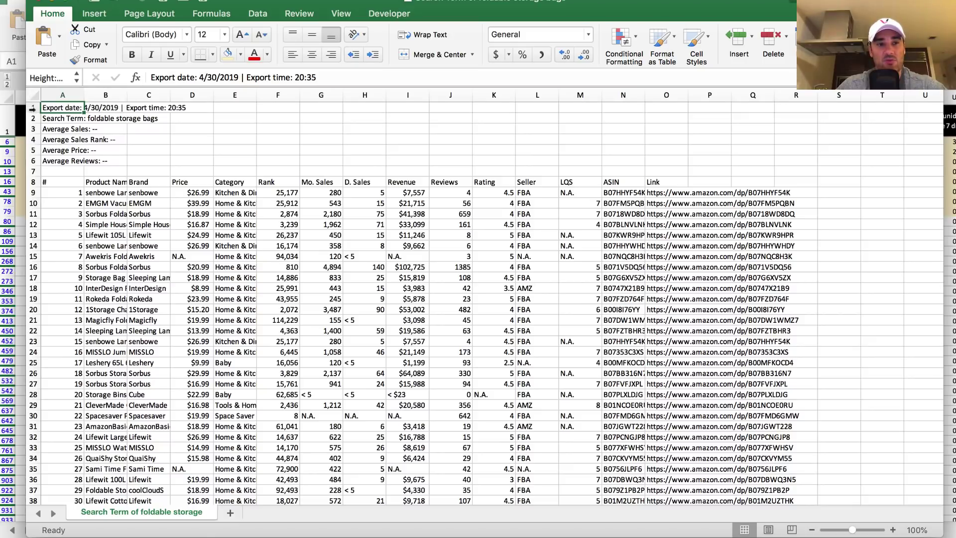
# - Delete the seven rows above the header row of the exported sheet and copy all product ASINs from N2:N61
pyautogui.moveTo(32, 107); pyautogui.dragTo(34, 172)
pyautogui.click(770, 35)
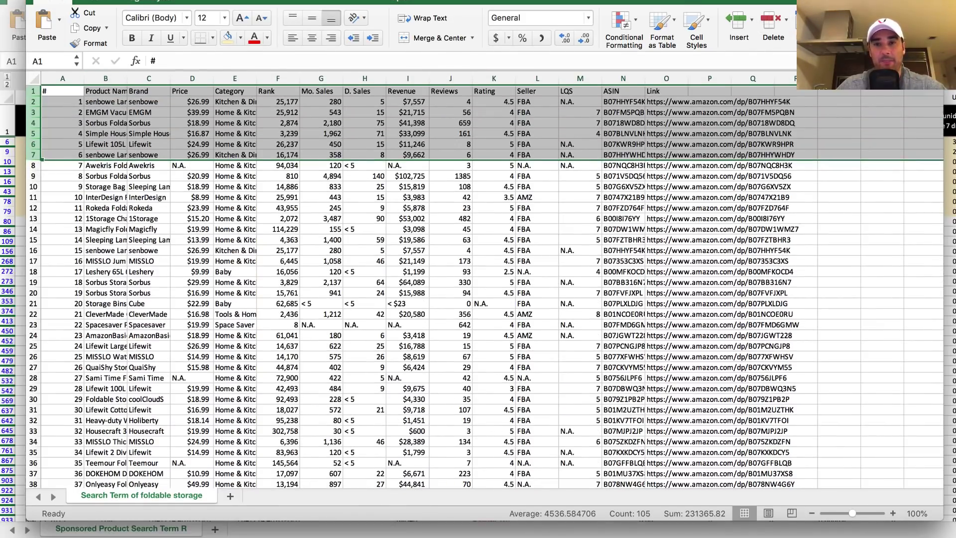
pyautogui.moveTo(646, 78); pyautogui.dragTo(631, 442)
pyautogui.click(634, 101)
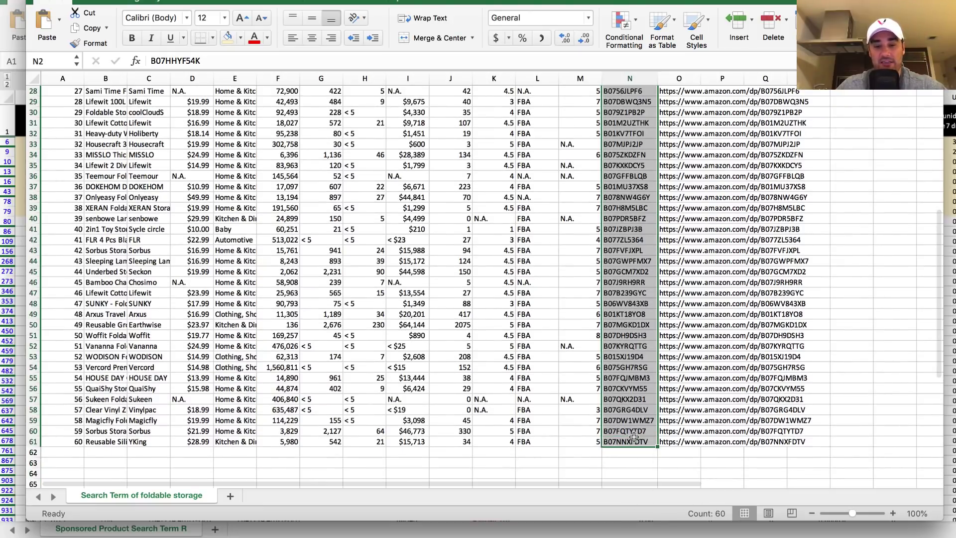
pyautogui.press('super+c')
pyautogui.scroll(10, 624, 246)
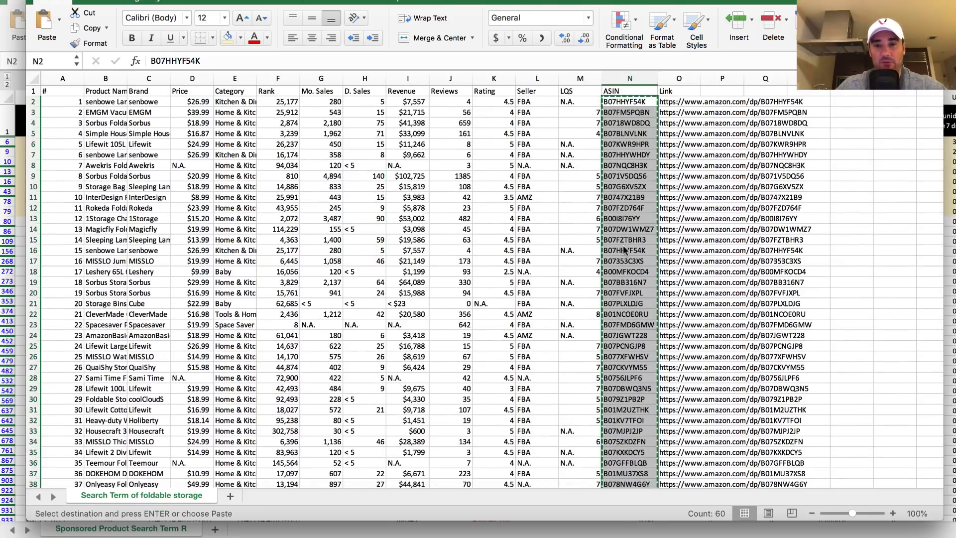
# - Paste the copied ASINs into the individual product list in Seller Central, target them all, and review the targeted products
pyautogui.press('super+Tab')
pyautogui.scroll(5, 309, 278)
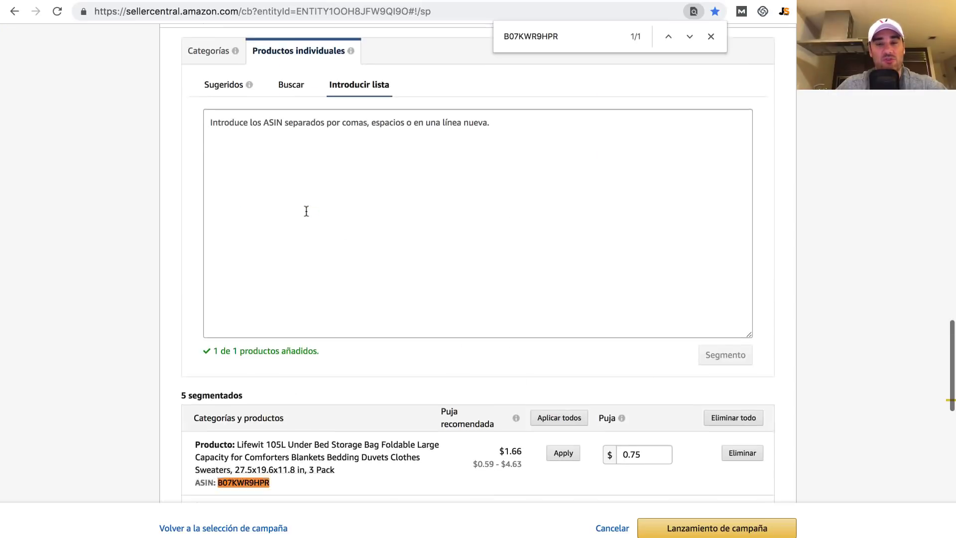
pyautogui.click(342, 211)
pyautogui.press('super+v')
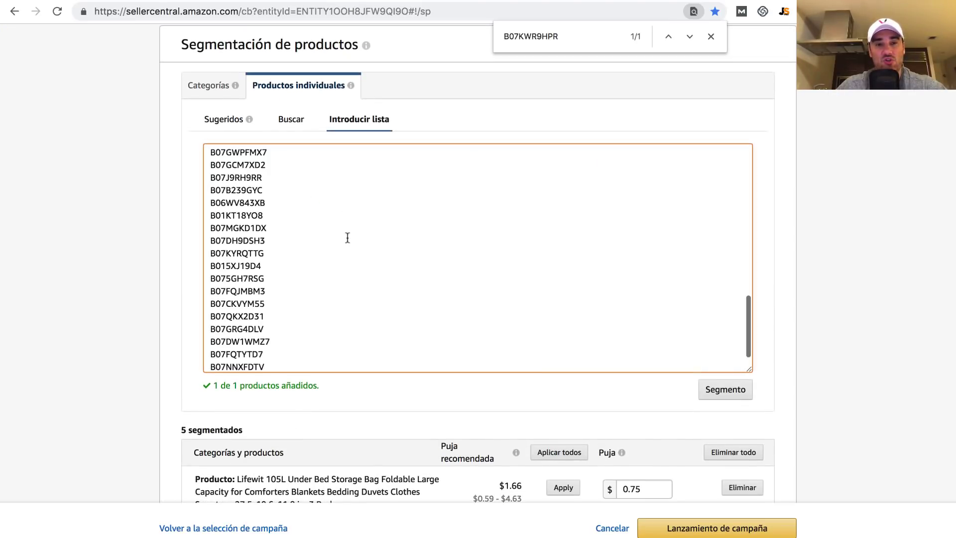
pyautogui.scroll(-1, 354, 244)
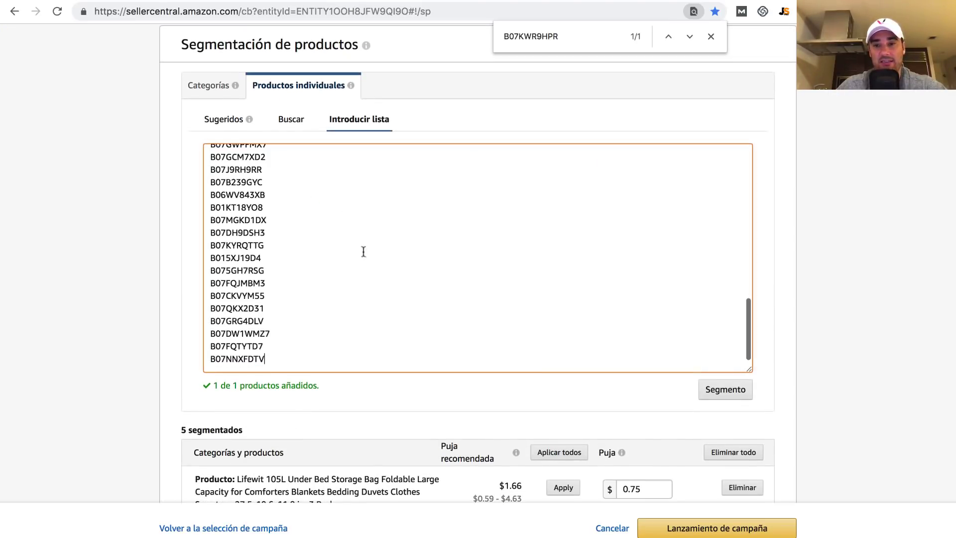
pyautogui.click(707, 388)
pyautogui.scroll(-4, 466, 267)
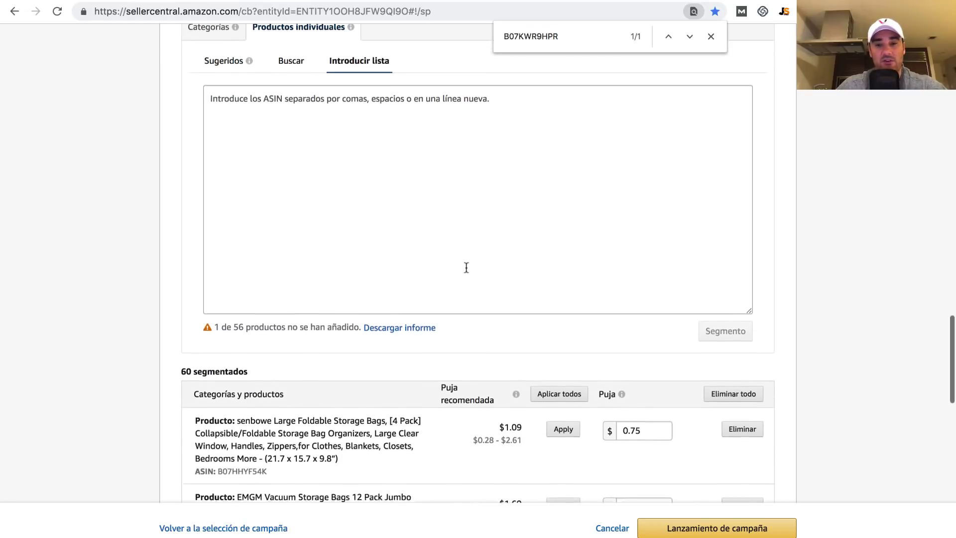
pyautogui.scroll(-5, 466, 269)
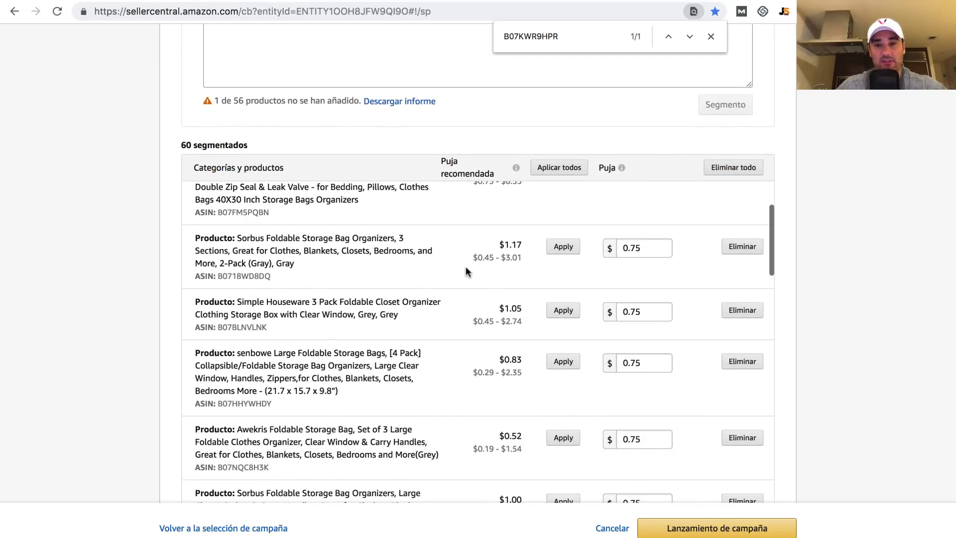
pyautogui.scroll(-3, 466, 270)
pyautogui.scroll(6, 466, 270)
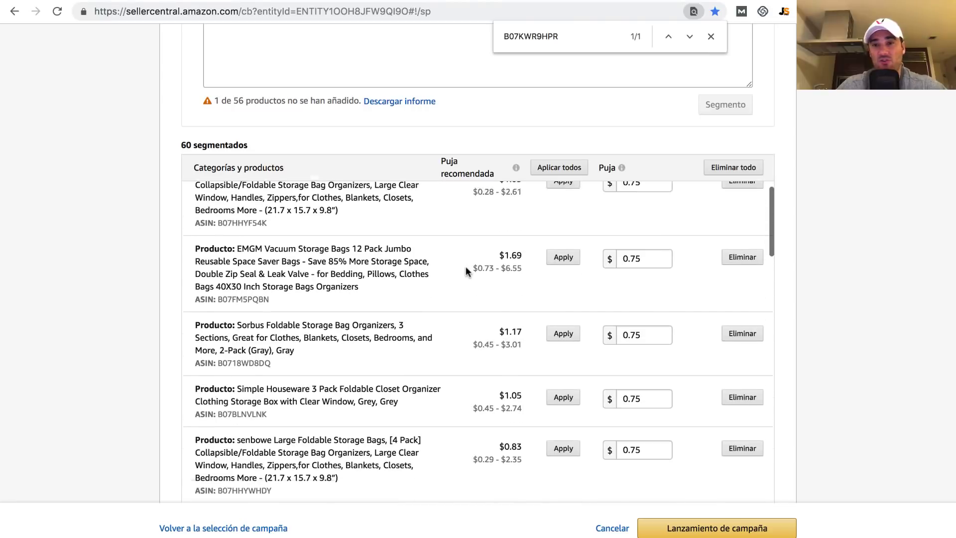